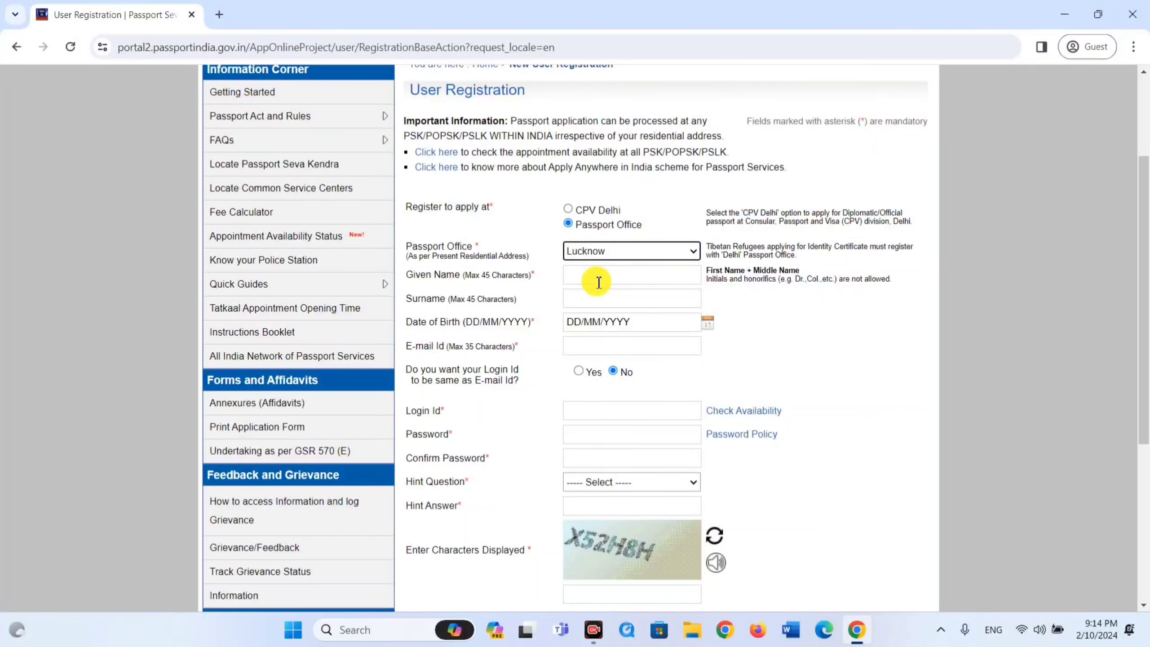
Go through the Given Name, Surname, Date of Birth and E-mail Id fields of the registration form.
left_click(598, 282)
left_click(598, 299)
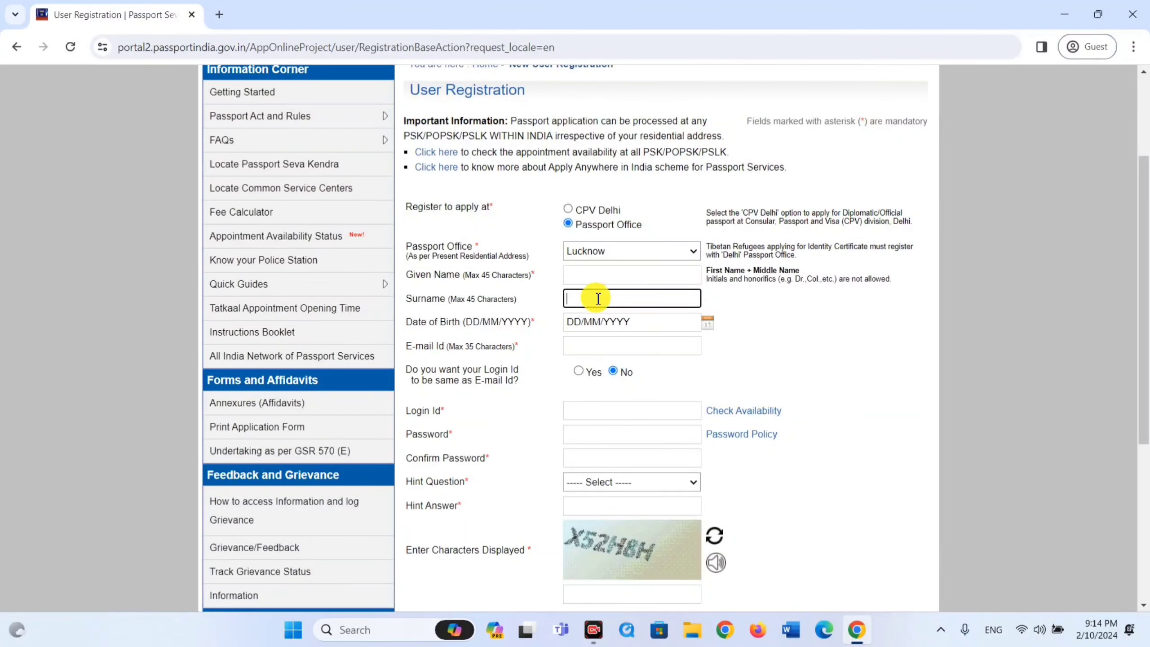
left_click(655, 322)
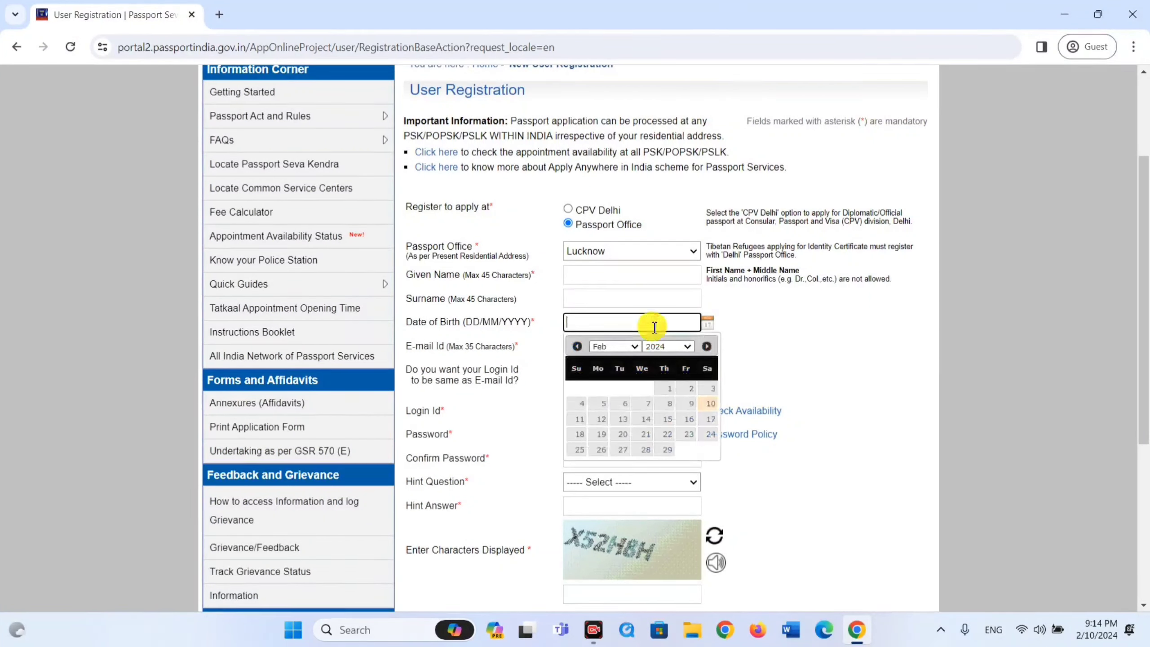
left_click(541, 379)
scroll(585, 346, "down", 1)
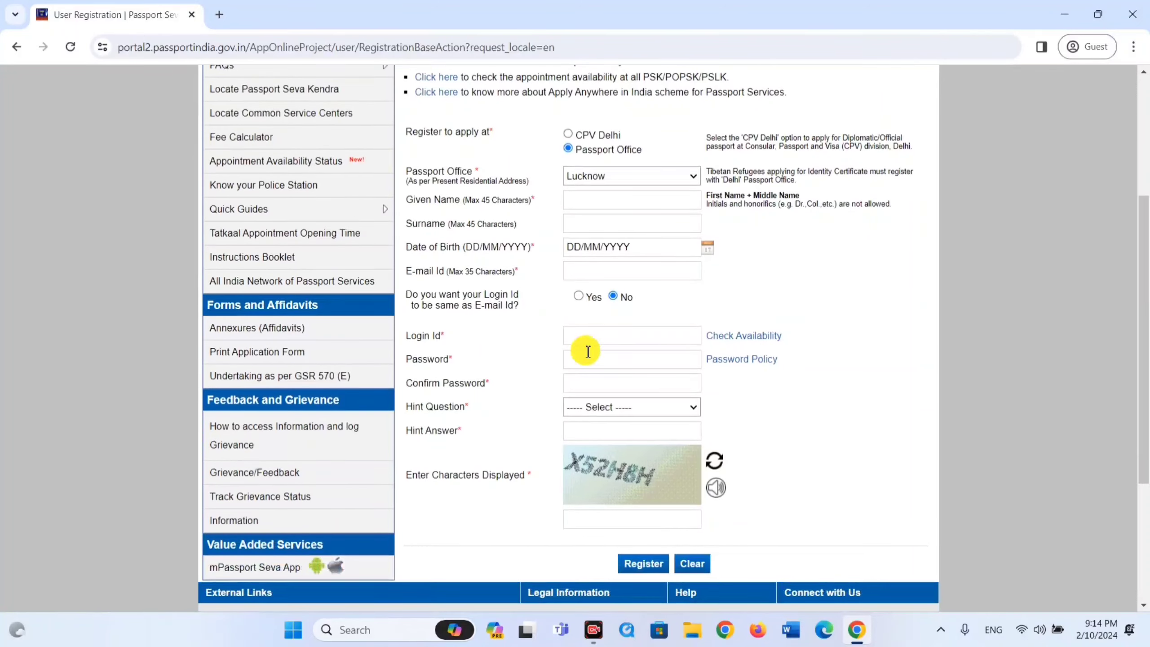
left_click(618, 270)
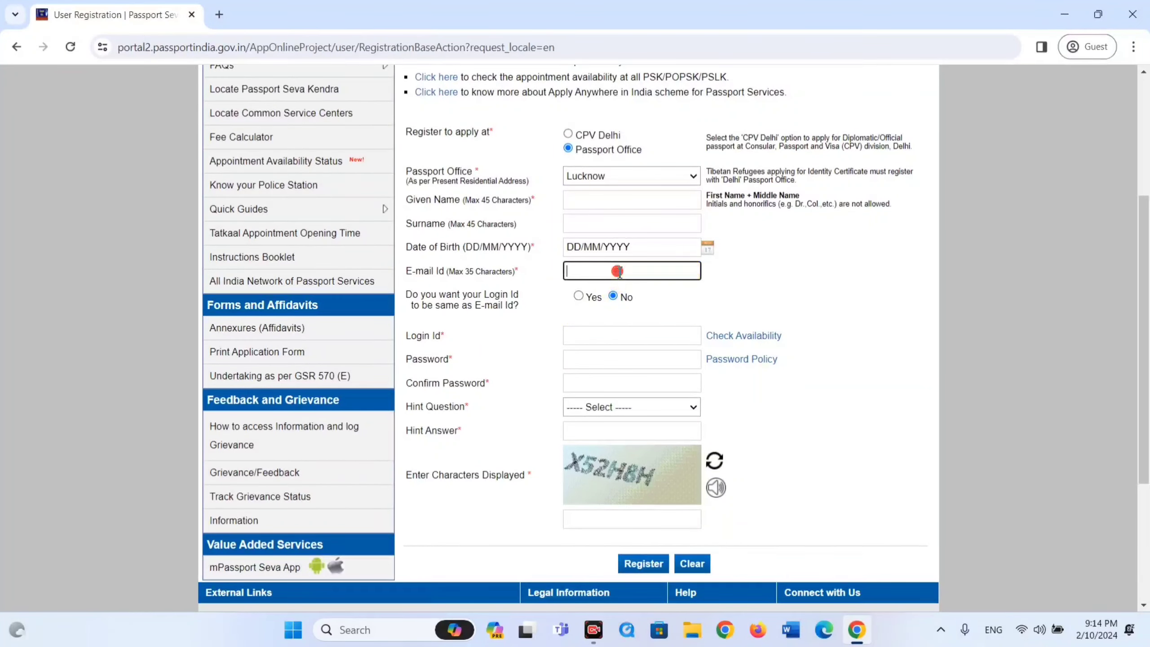
Choose Yes for having the Login Id match the E-mail Id, and go to the Login Id field.
left_click(578, 297)
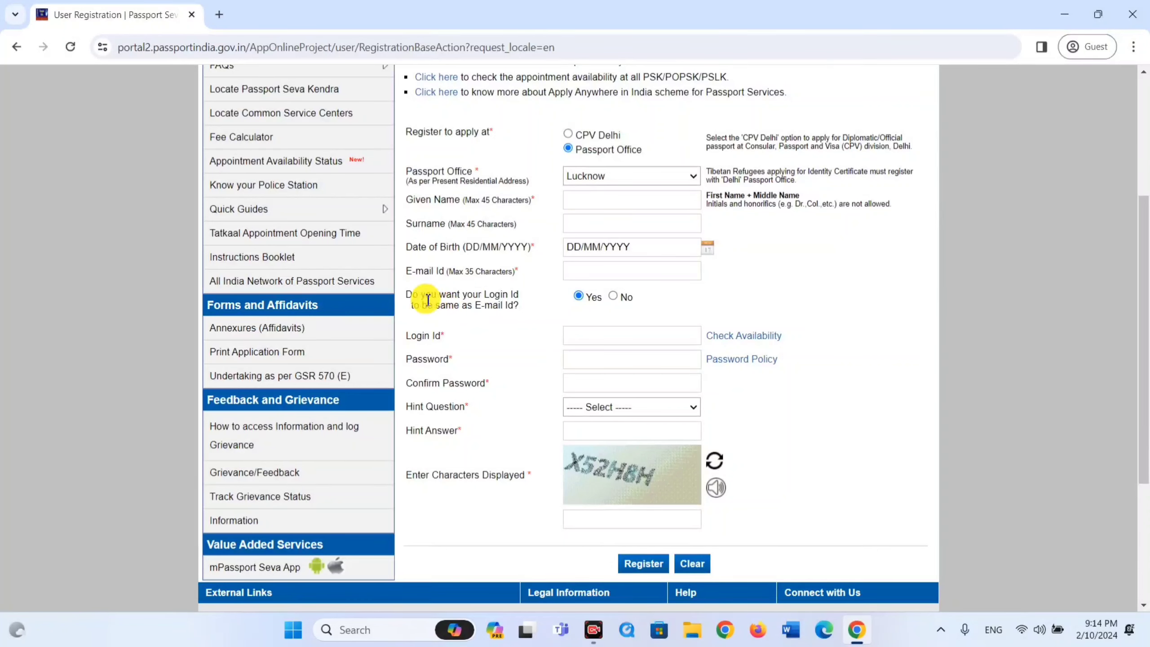
left_click_drag(426, 298, 512, 314)
left_click(601, 336)
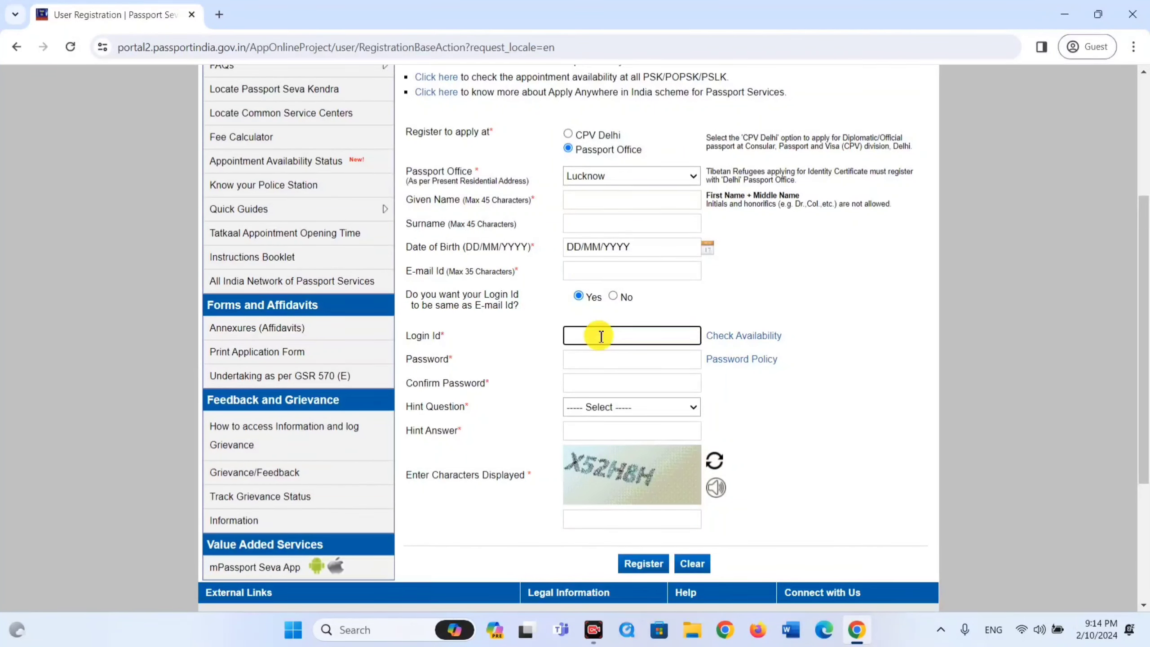
Look over the Password and Confirm Password fields of the registration form.
scroll(602, 349, "down", 1)
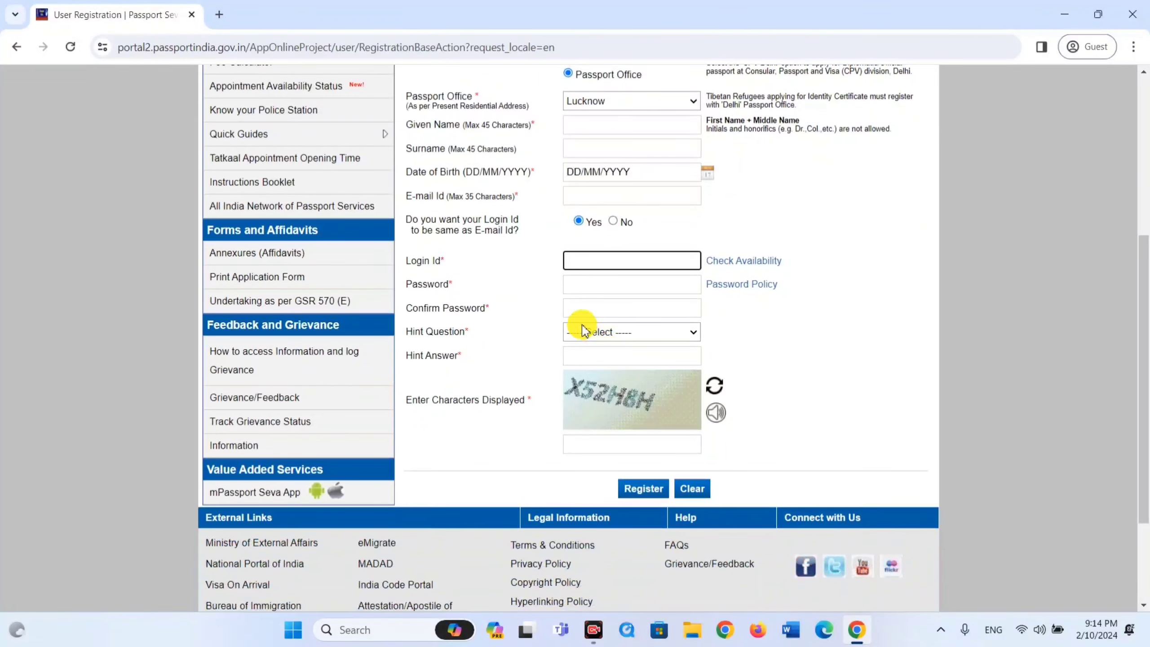
left_click(607, 288)
left_click(605, 304)
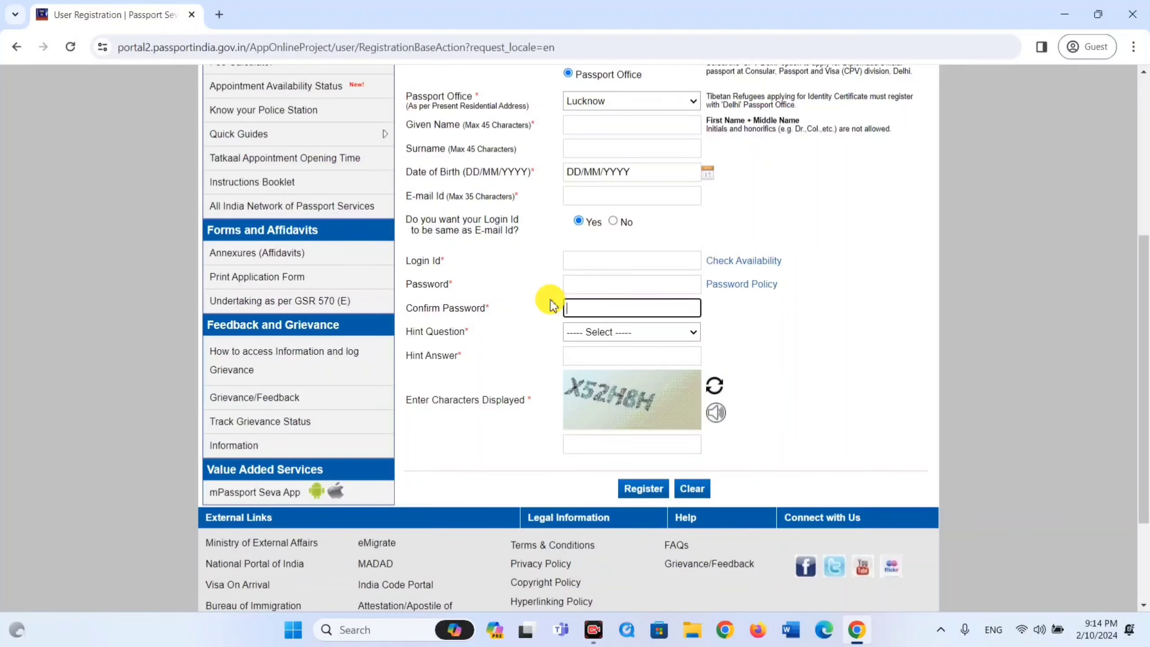
left_click(598, 291)
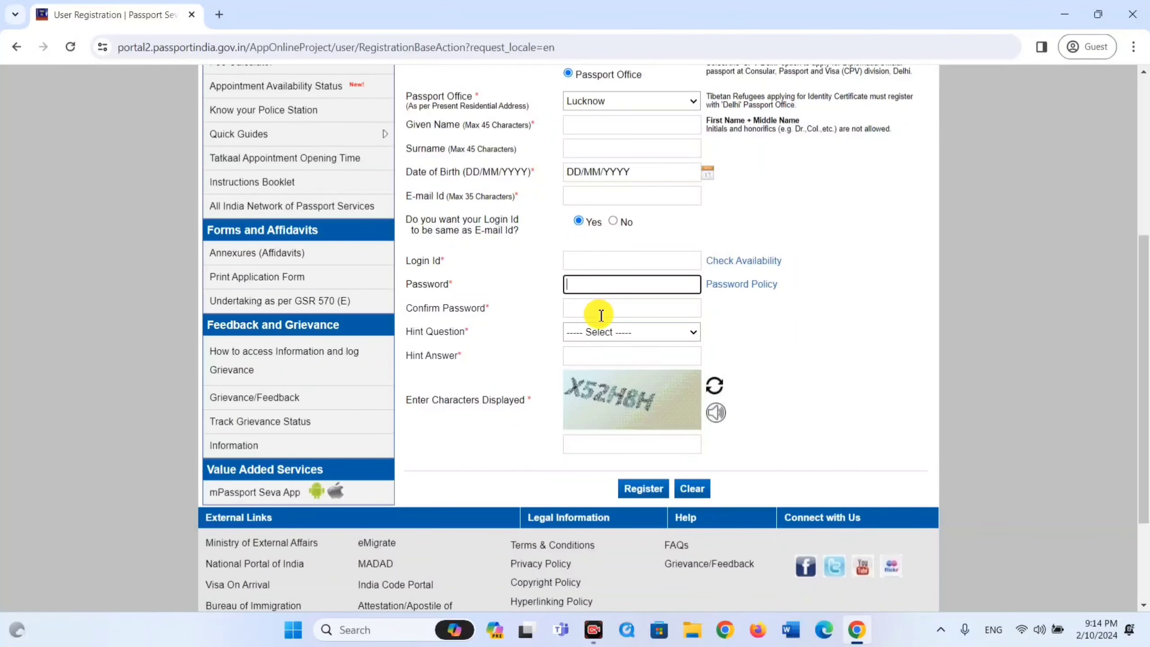
Choose First School as the hint question and go to the Hint Answer field.
scroll(600, 316, "down", 1)
left_click(611, 257)
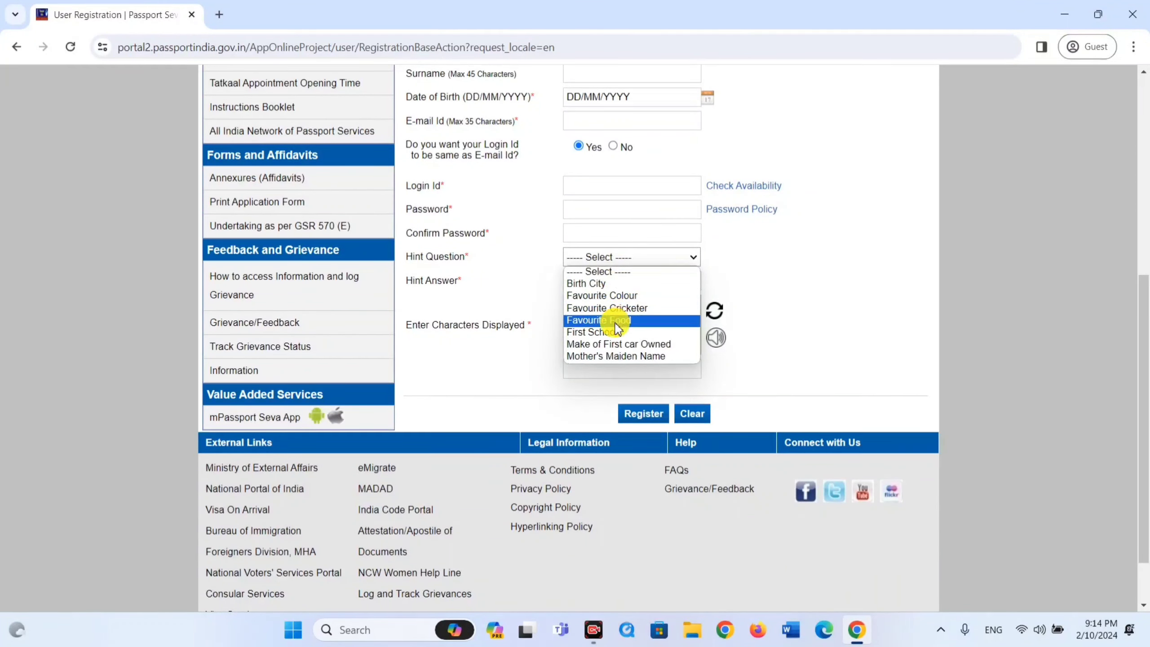
left_click(616, 332)
left_click(596, 284)
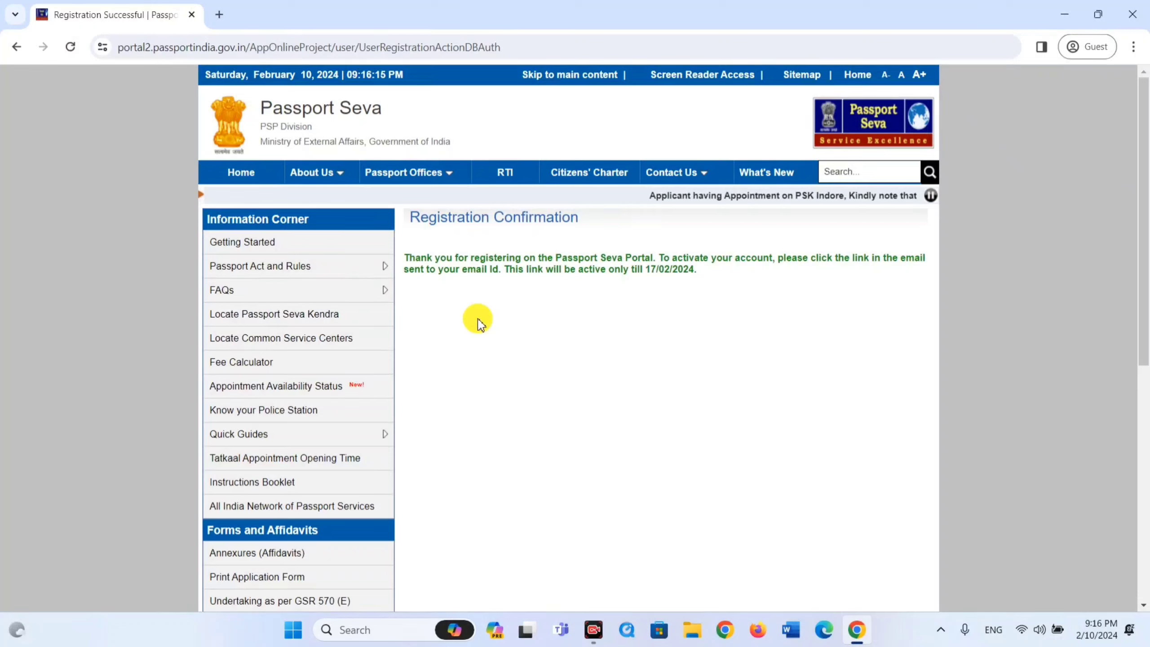
left_click_drag(398, 246, 929, 290)
left_click_drag(607, 247, 750, 309)
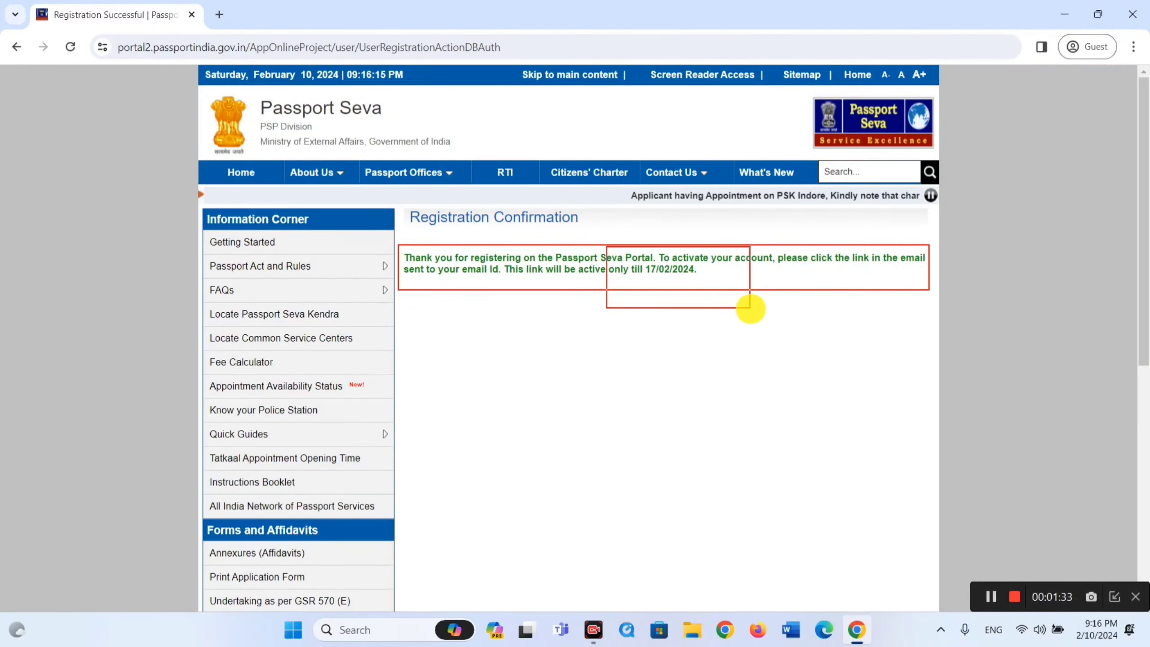
key("Escape")
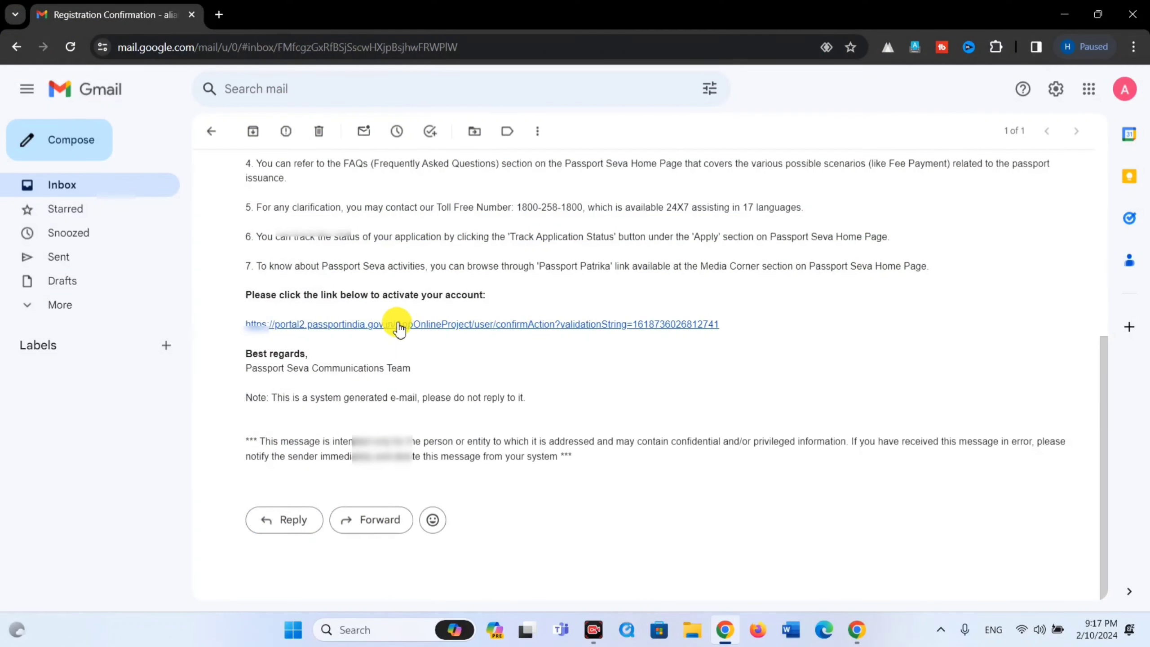
Follow the account activation link in the registration confirmation e-mail and submit the account's user ID to activate it.
left_click(441, 326)
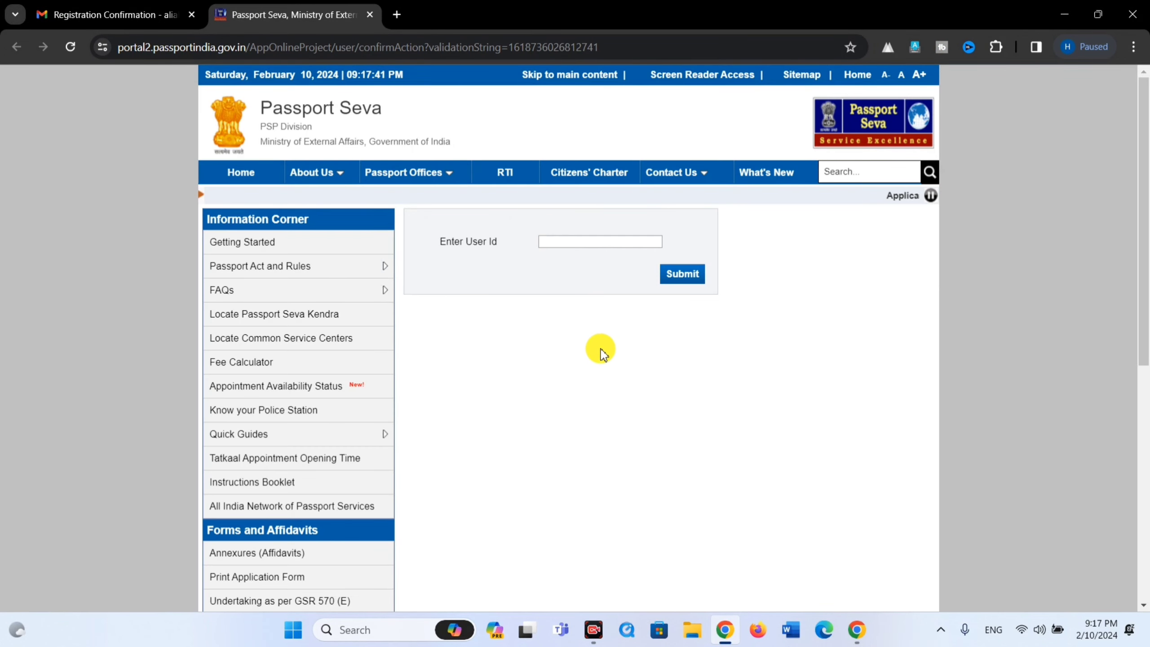
left_click(615, 249)
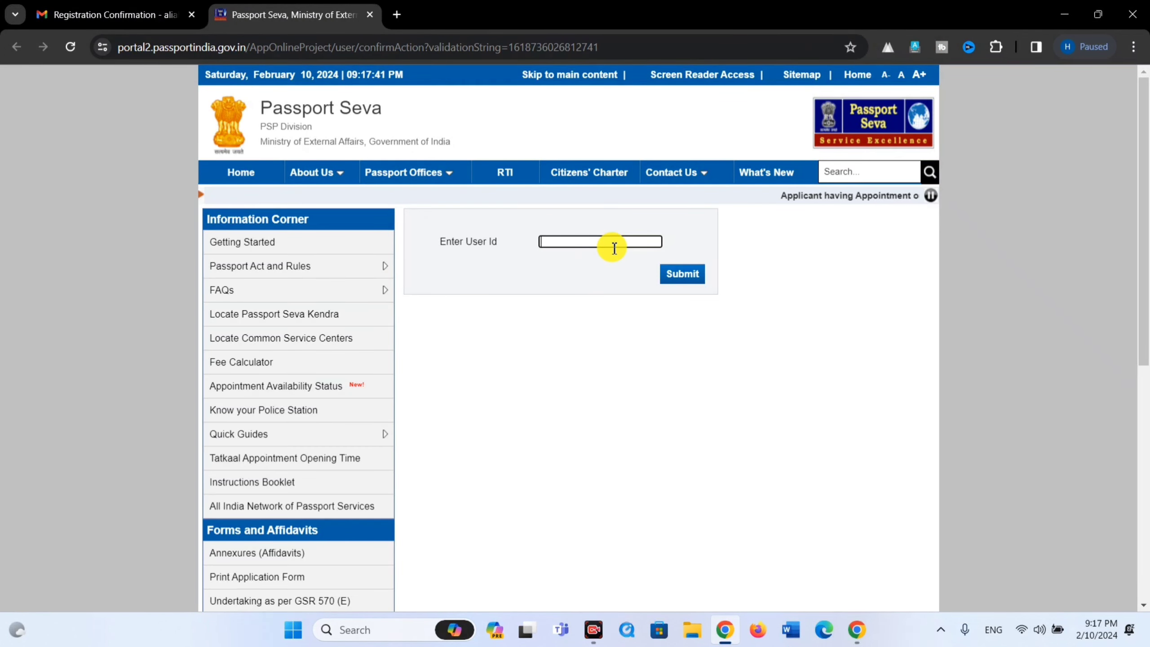
key("ctrl+v")
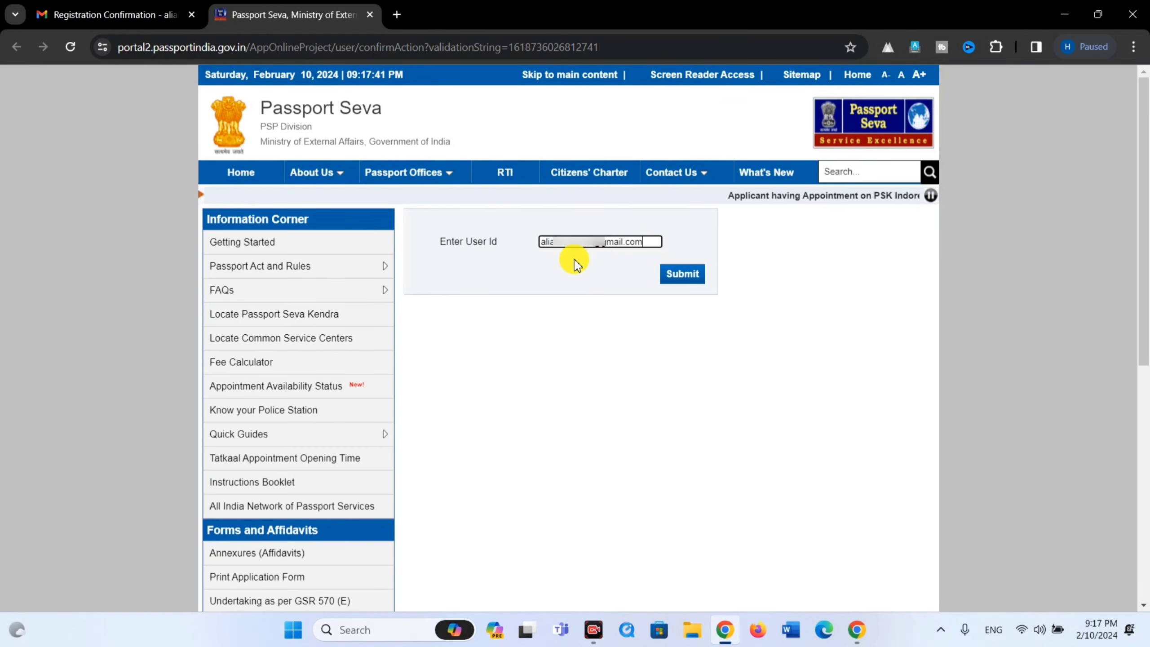
left_click(695, 278)
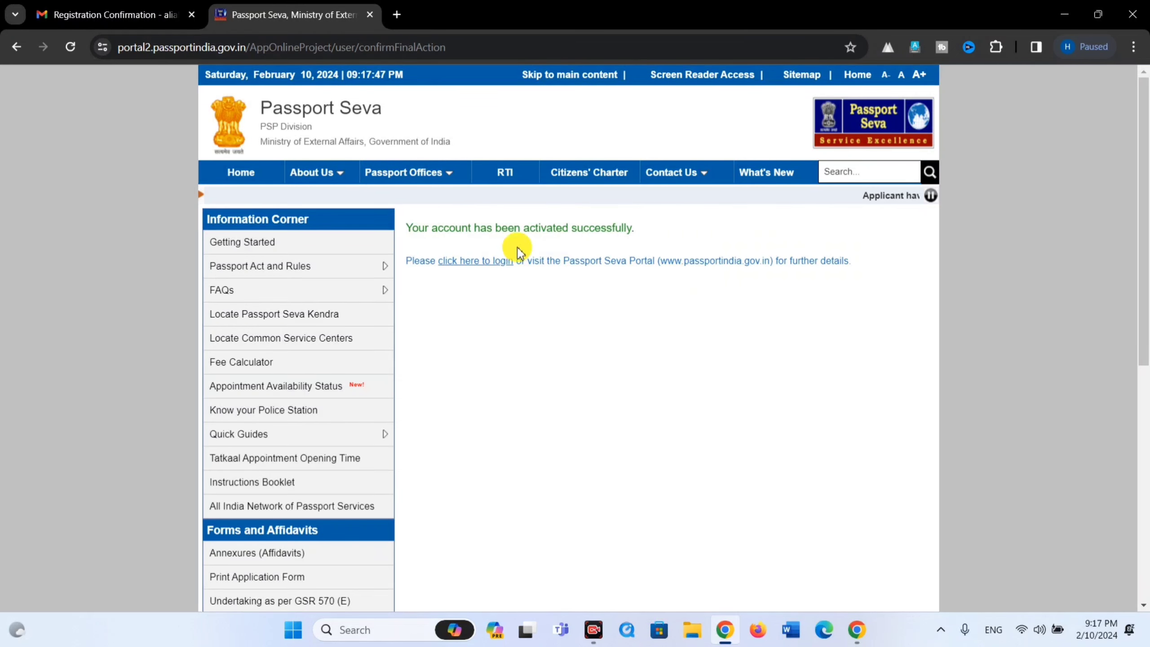
left_click_drag(415, 228, 673, 237)
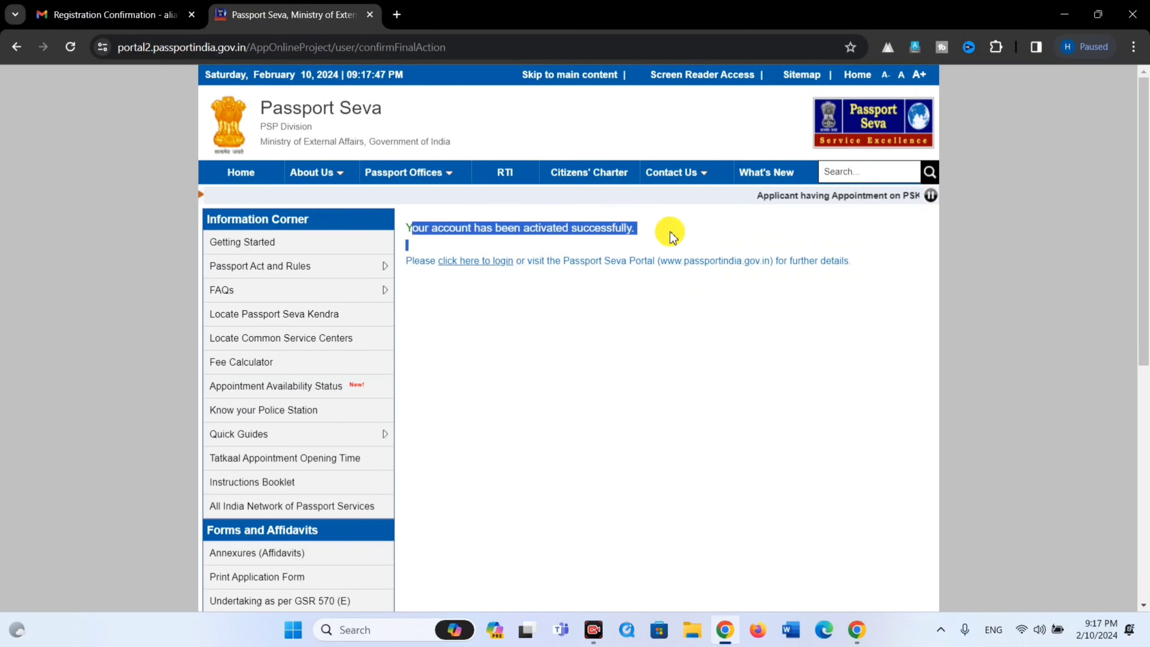
left_click(650, 376)
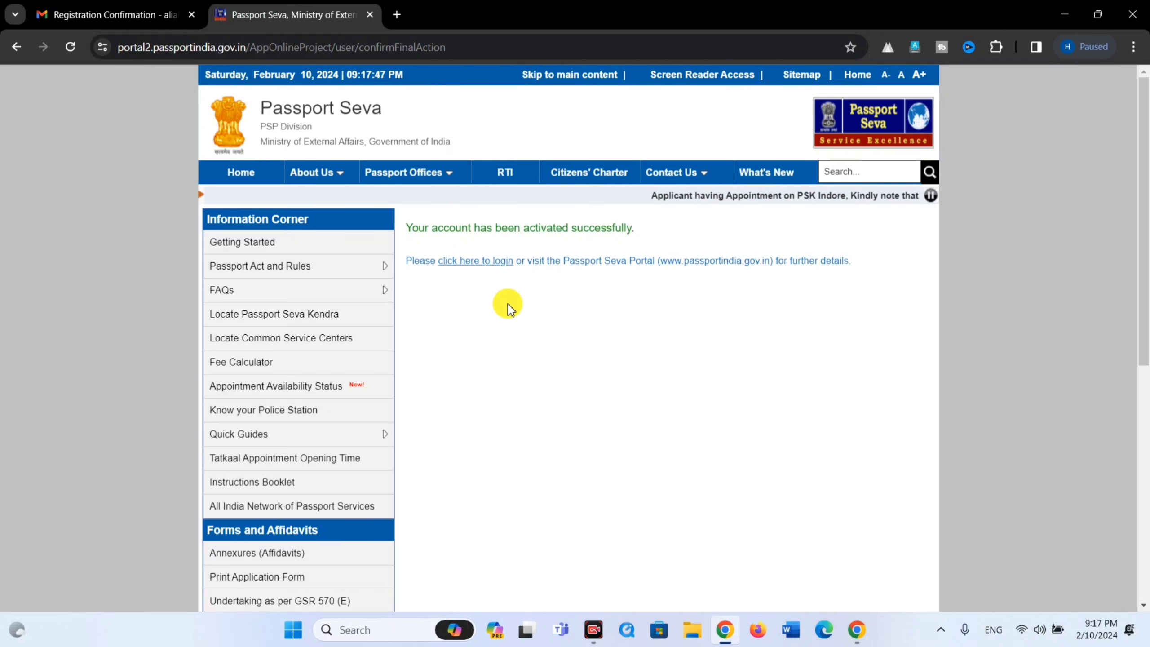
Go to the login page from the activation confirmation and continue with the account's login ID.
left_click(471, 271)
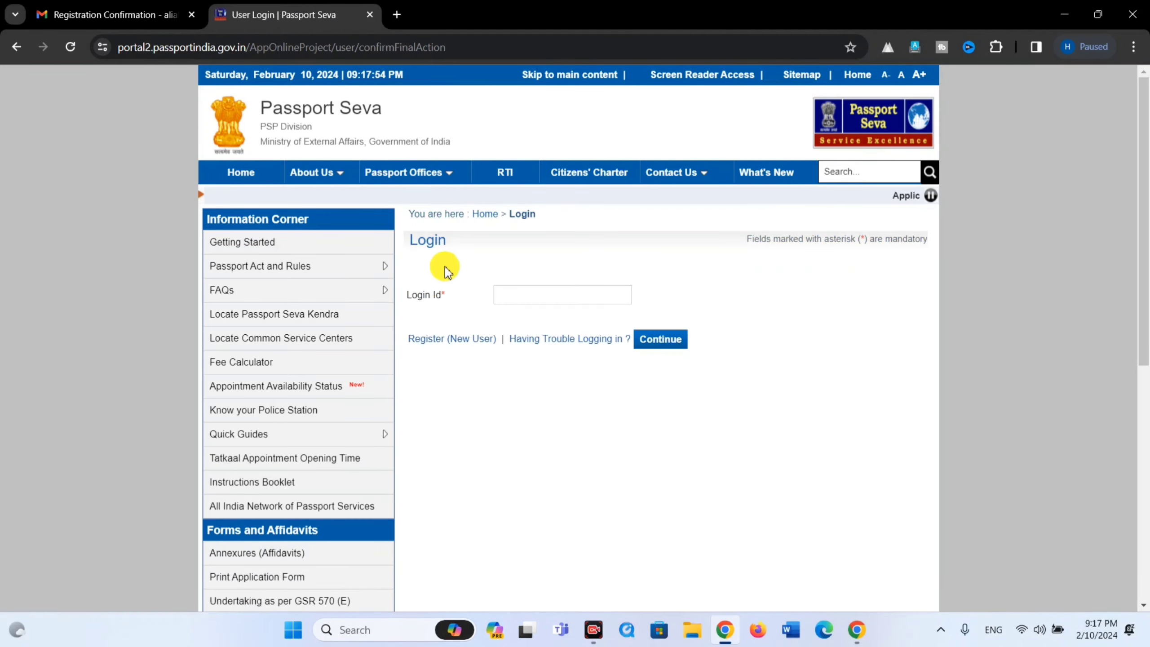
left_click(503, 295)
key("ctrl+v")
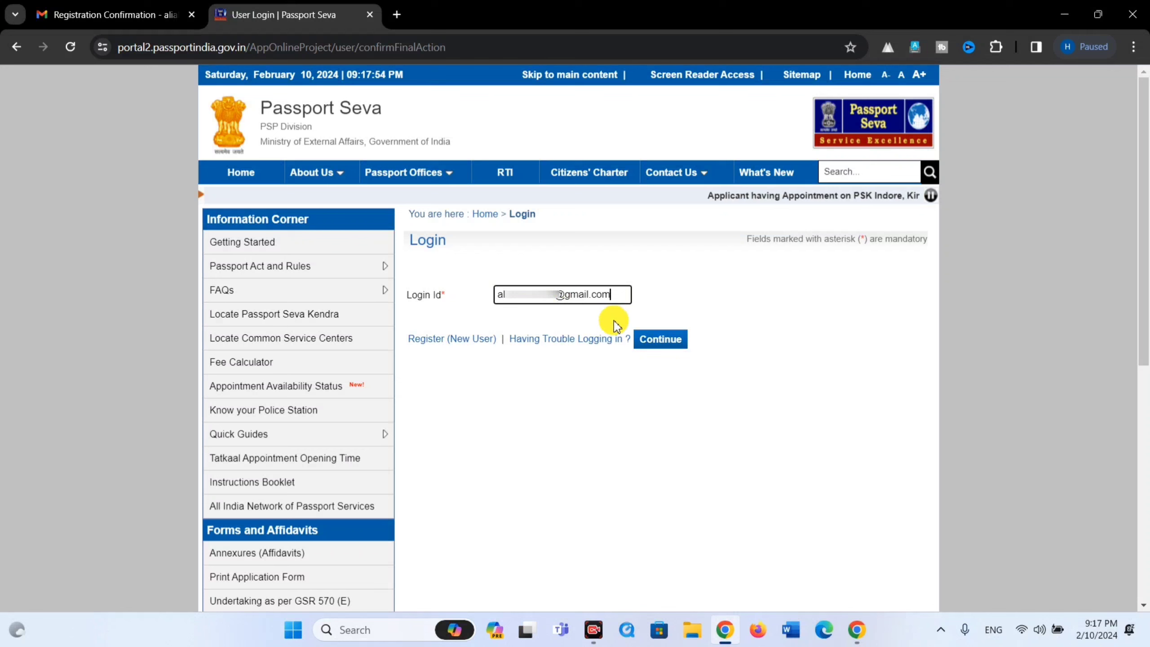
left_click(671, 345)
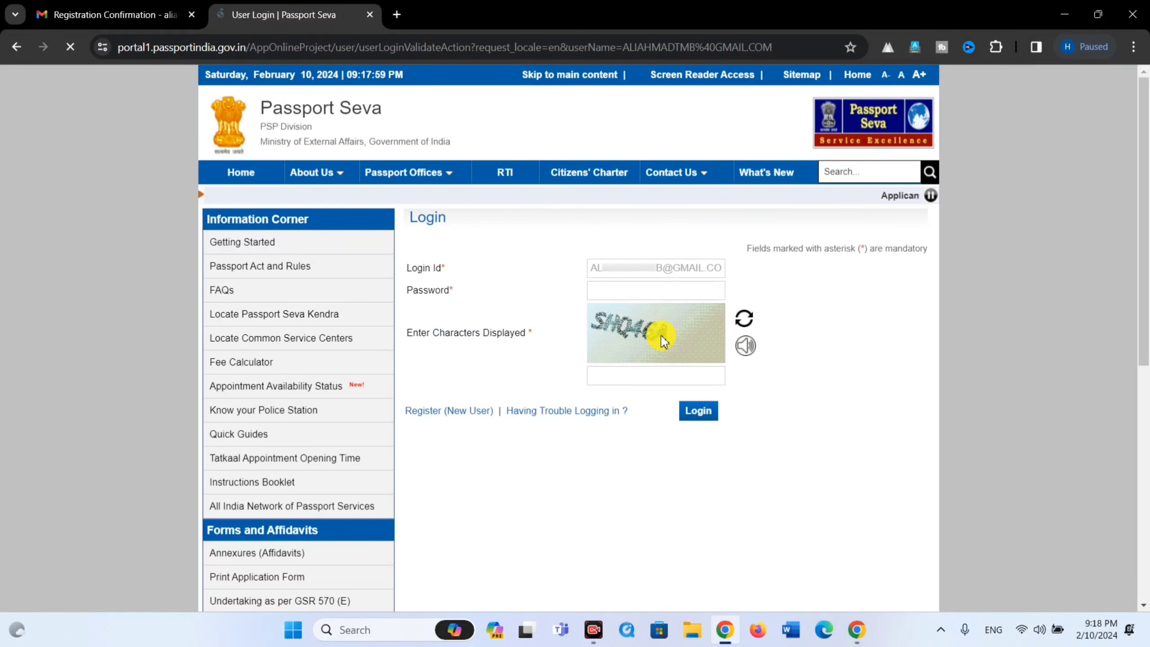
Enter the account password and the displayed captcha characters, and log in.
left_click(639, 294)
key("Caps_Lock")
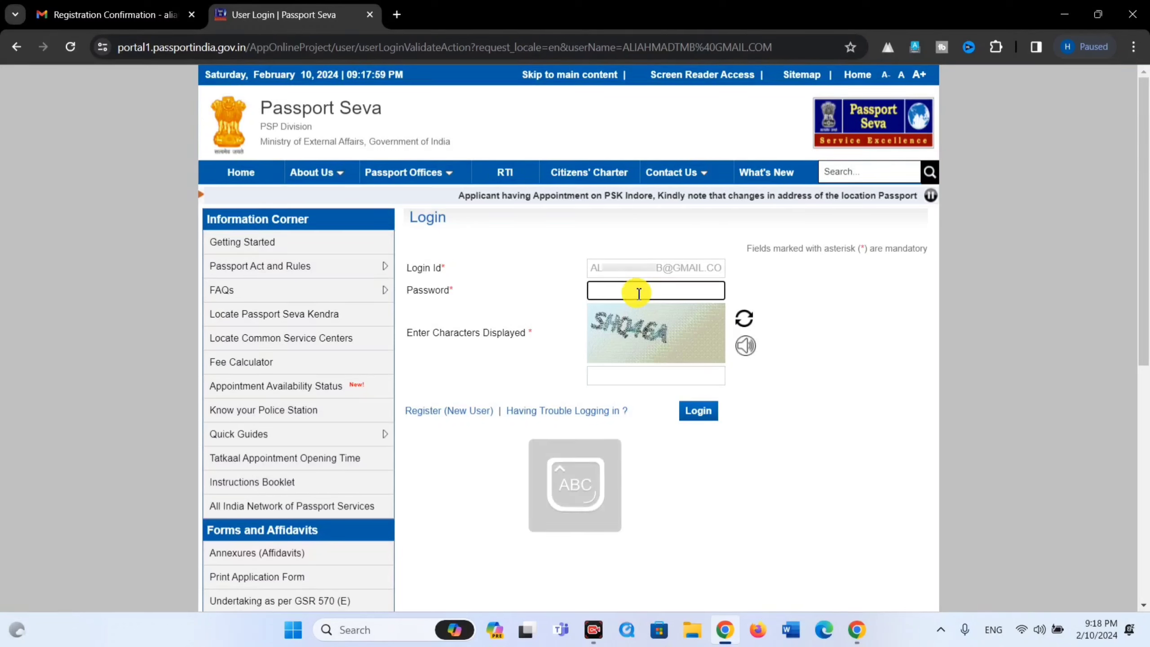
type("•")
key("Caps_Lock")
type("••••••••")
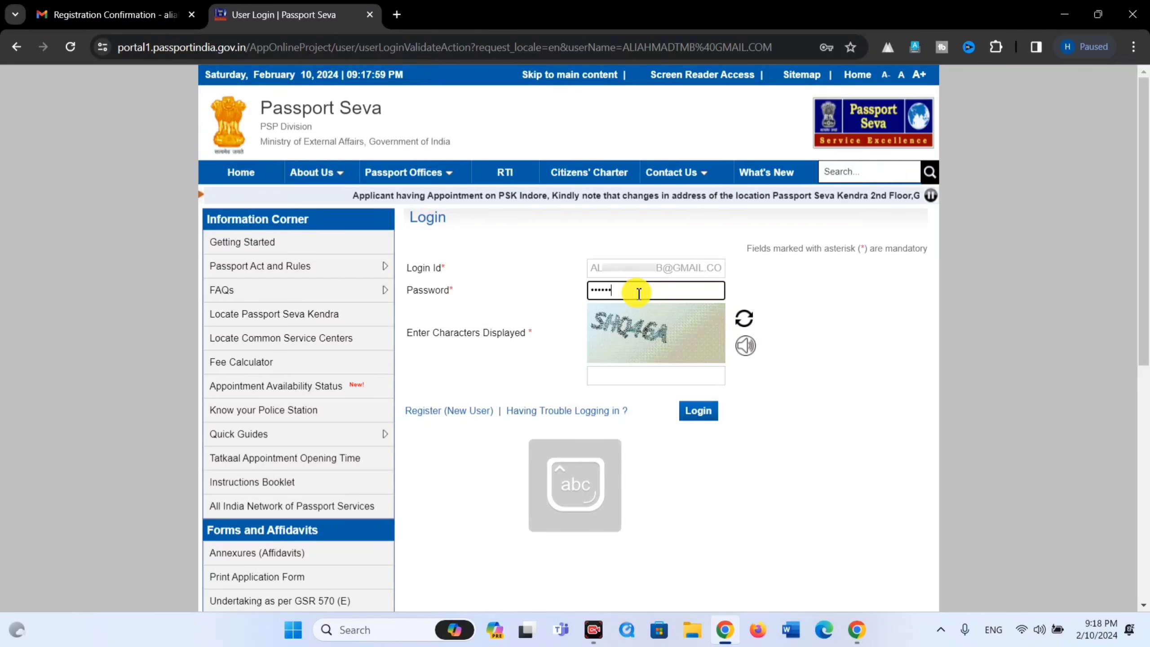
type("•")
left_click(622, 369)
key("Caps_Lock")
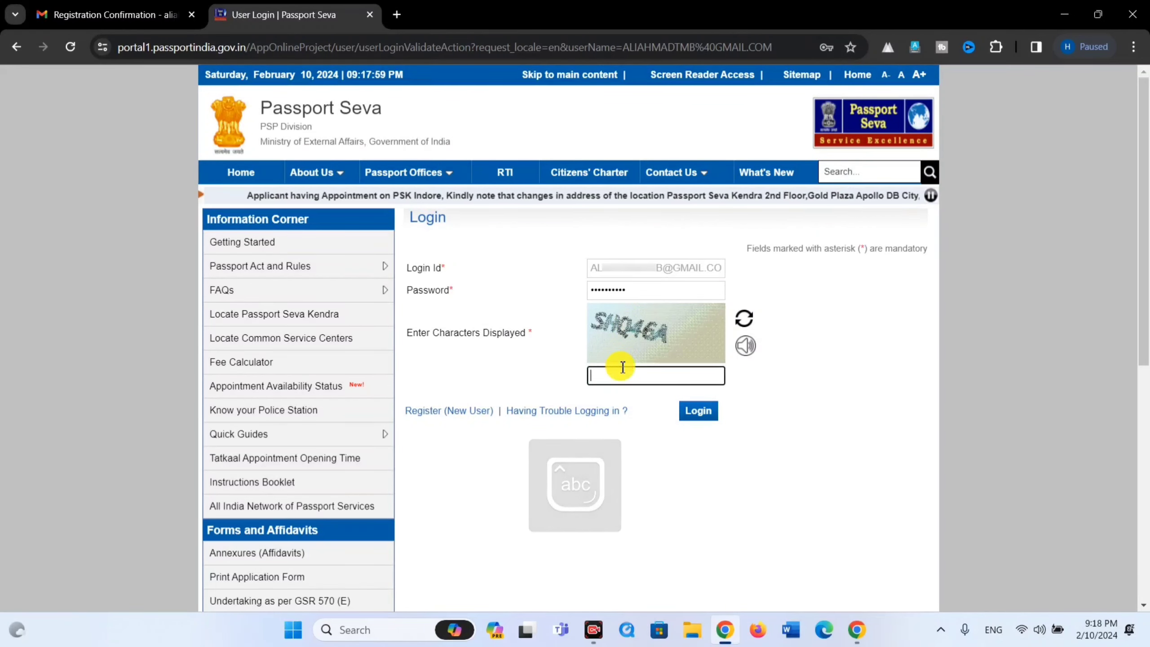
type("SHQ4")
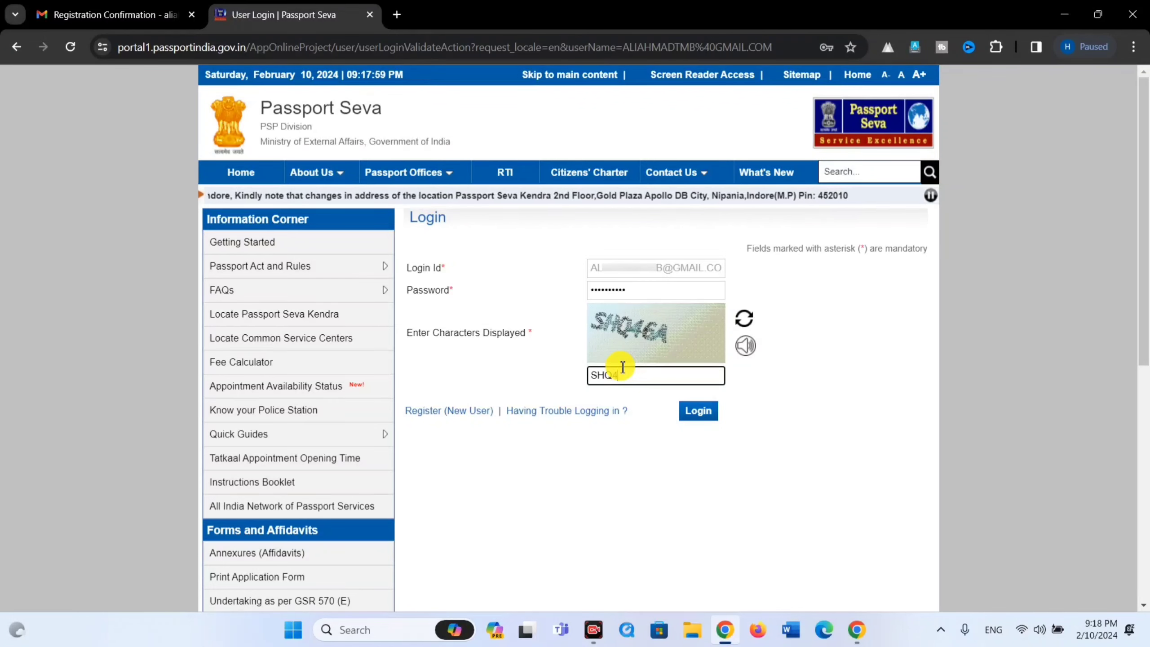
type("GA")
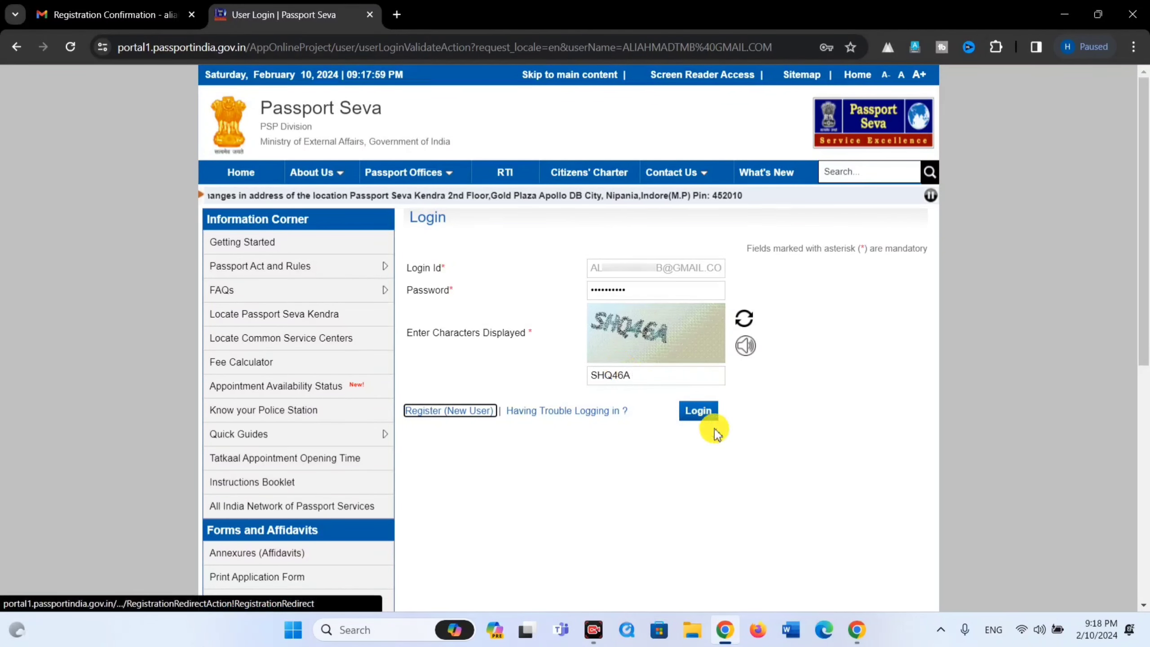
left_click(702, 417)
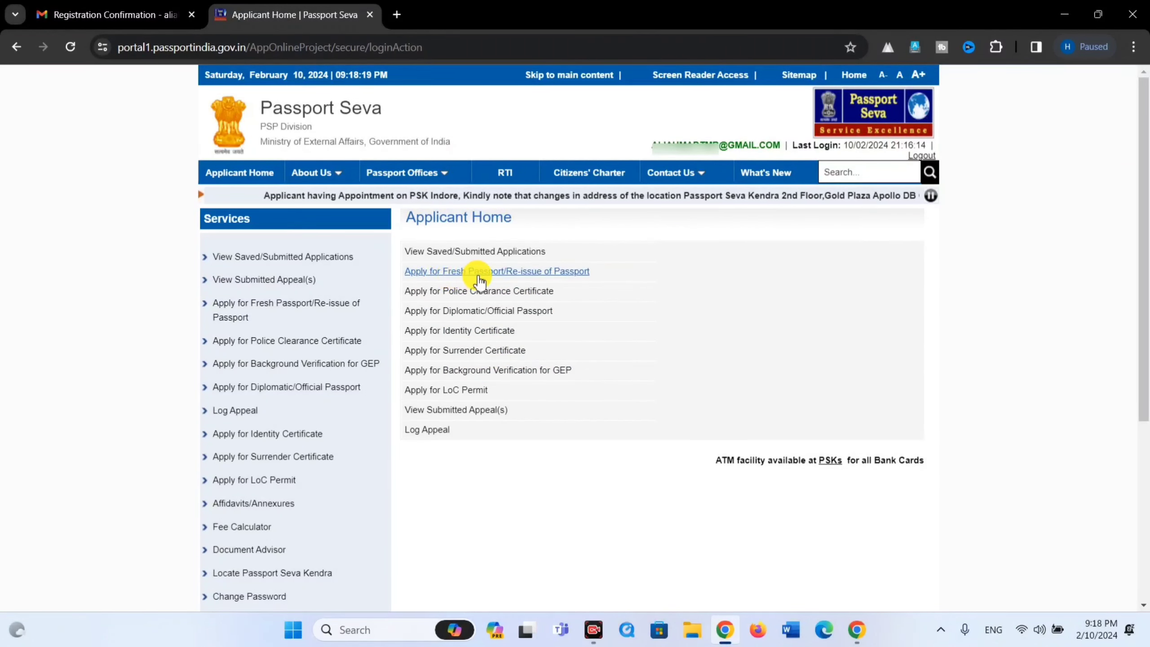
Start an application for Fresh Passport/Re-issue of Passport and open its online application form.
left_click(523, 274)
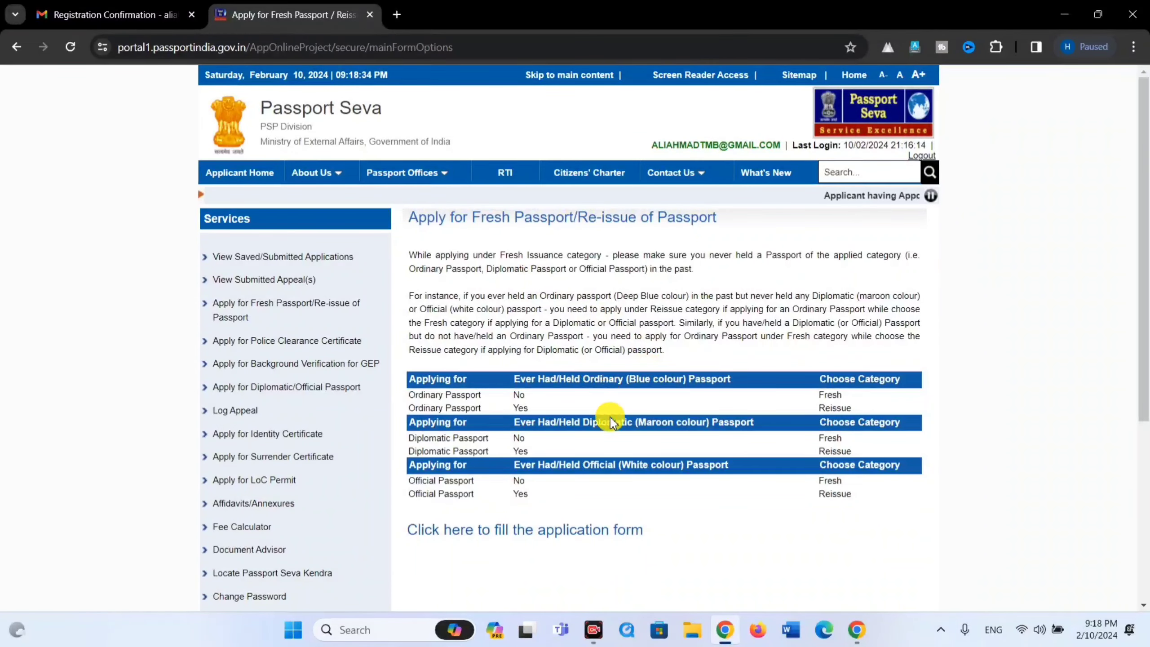
scroll(609, 414, "down", 2)
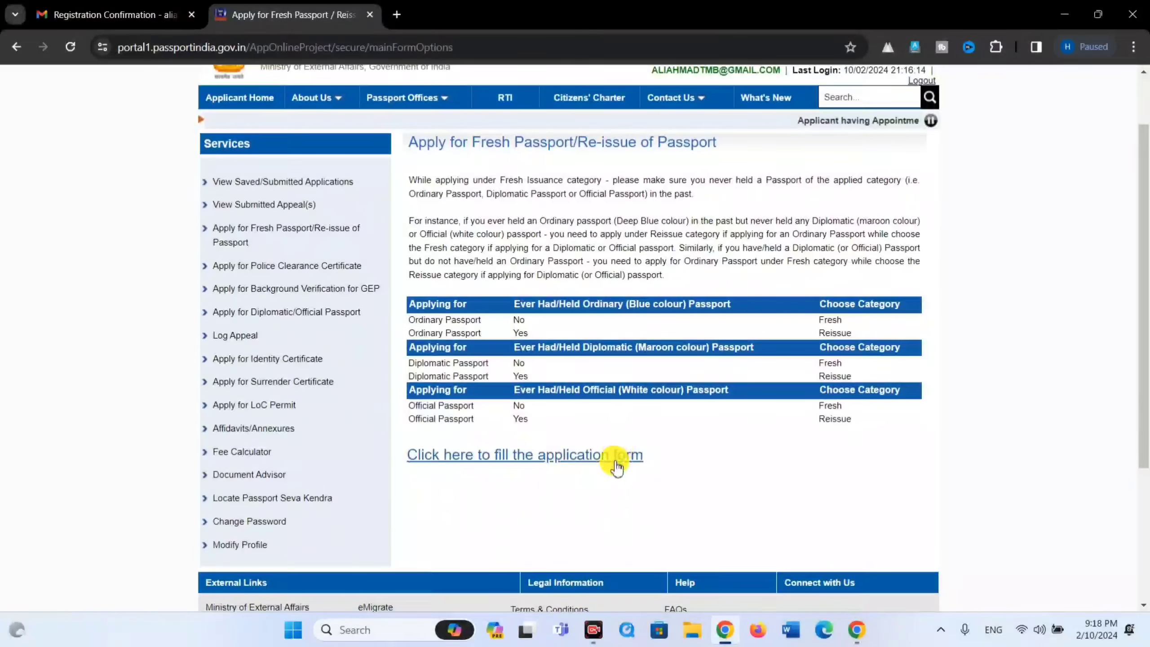
left_click(576, 464)
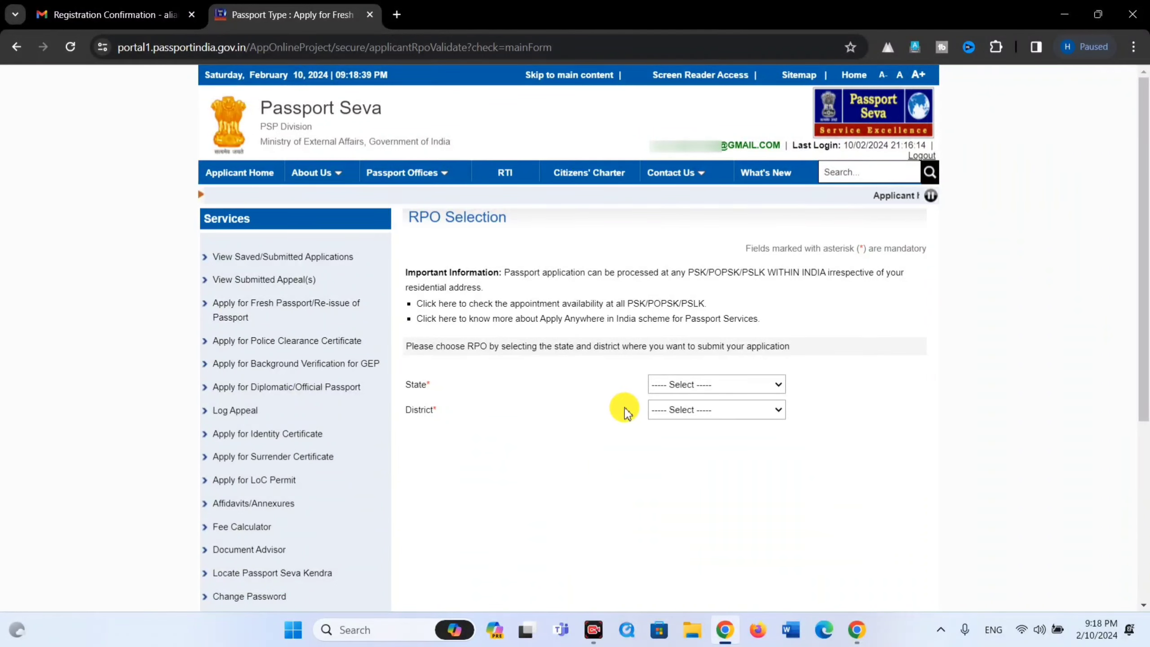
Select Uttar Pradesh as the state and choose the district for submitting the passport application.
left_click(692, 385)
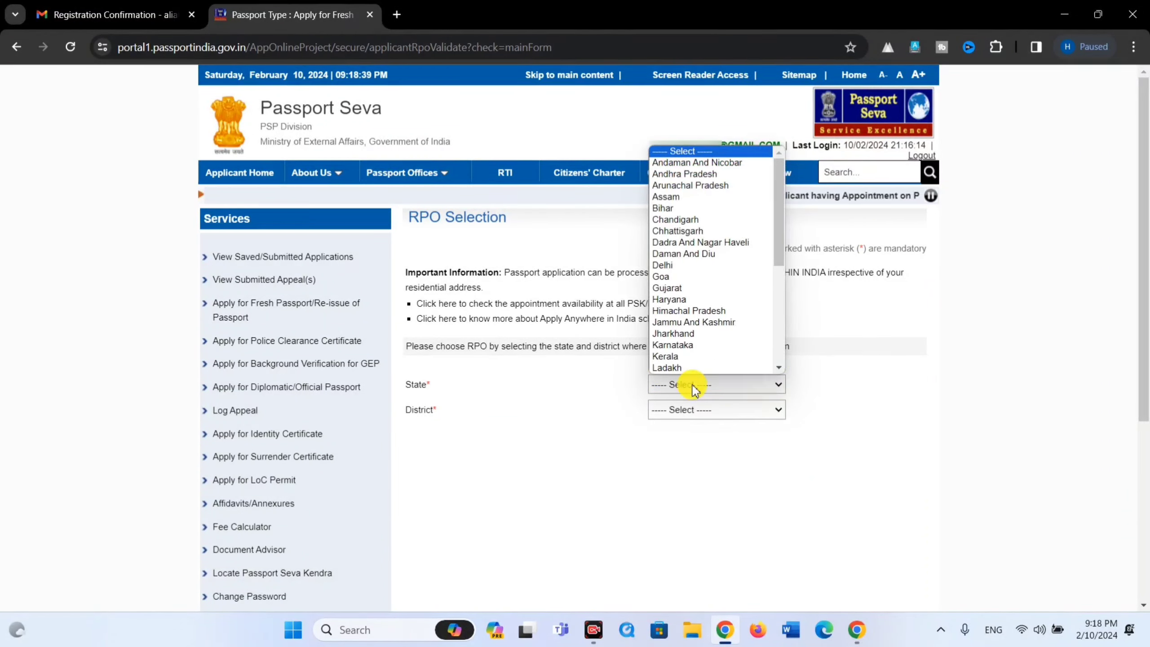
left_click(695, 385)
key("u")
left_click(695, 385)
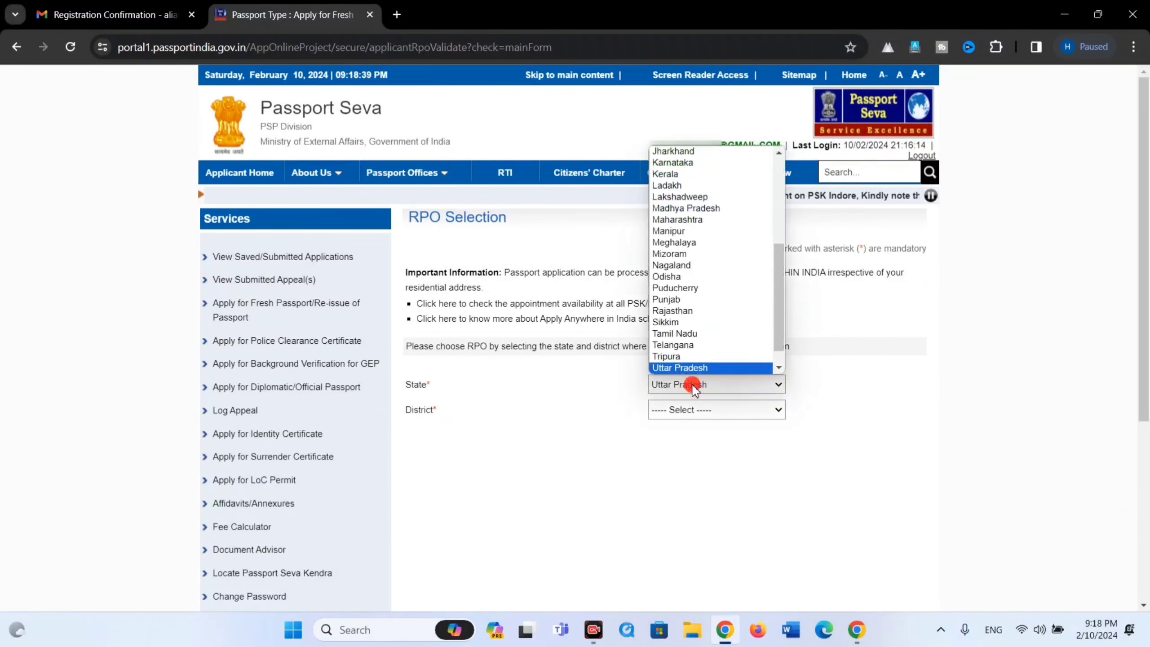
left_click(695, 385)
left_click(692, 406)
type("sit")
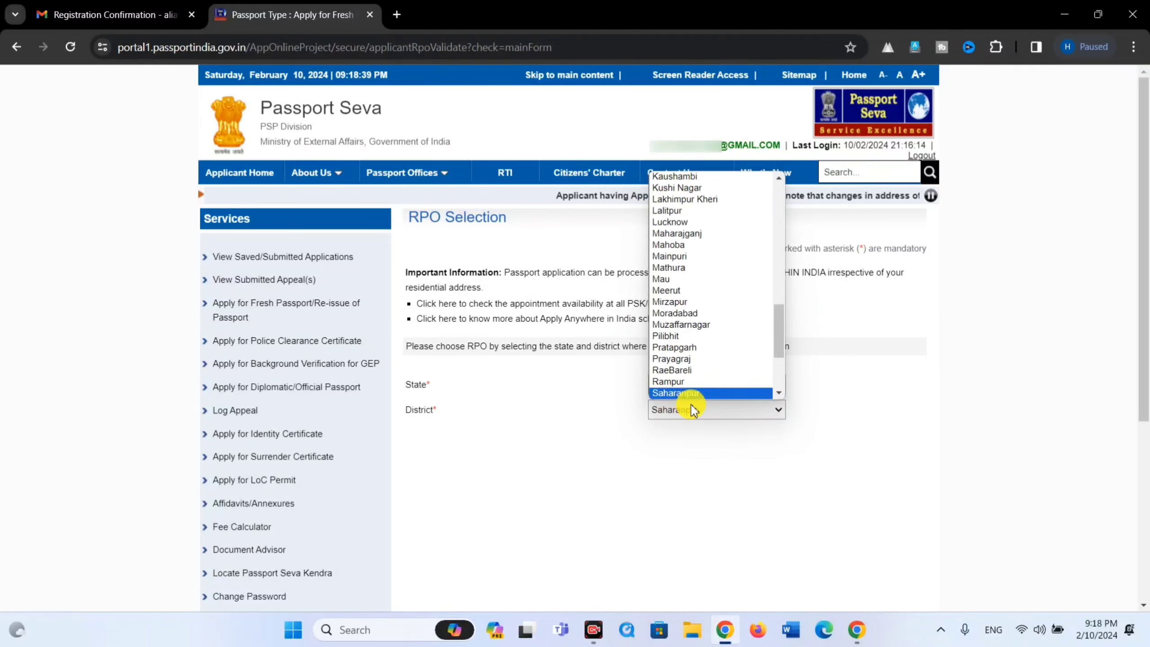
key("Return")
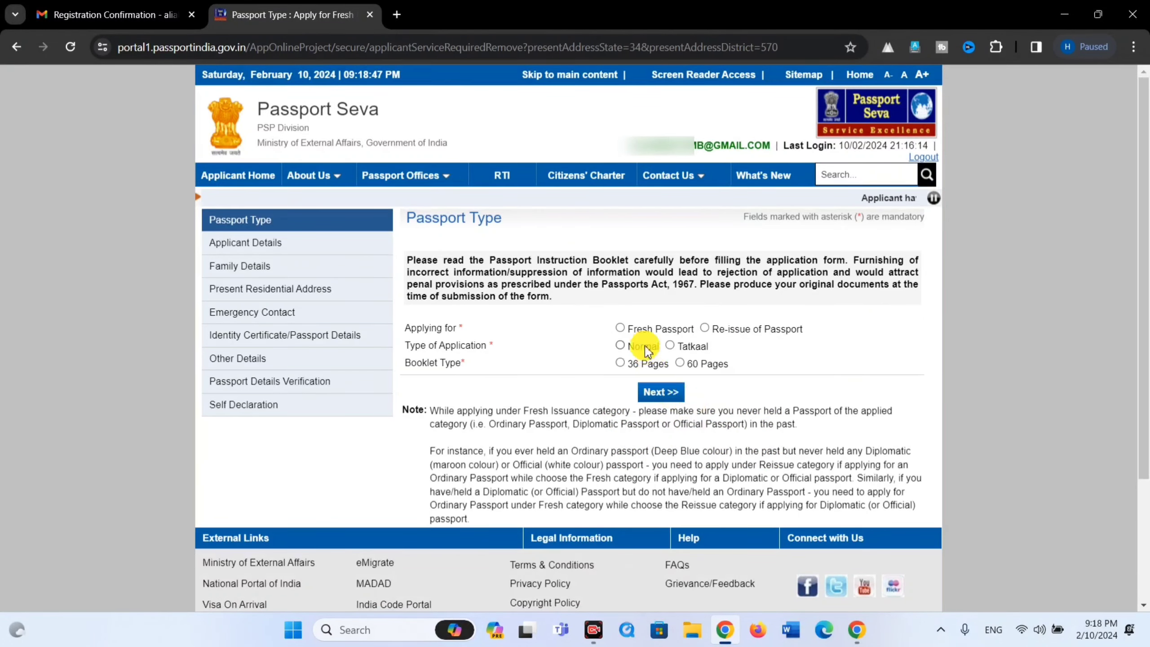
Apply for Re-issue of Passport due to Validity Expired Within 3 Years/Due To Expire, as Normal with 36 Pages, and continue to Applicant Details.
left_click(705, 328)
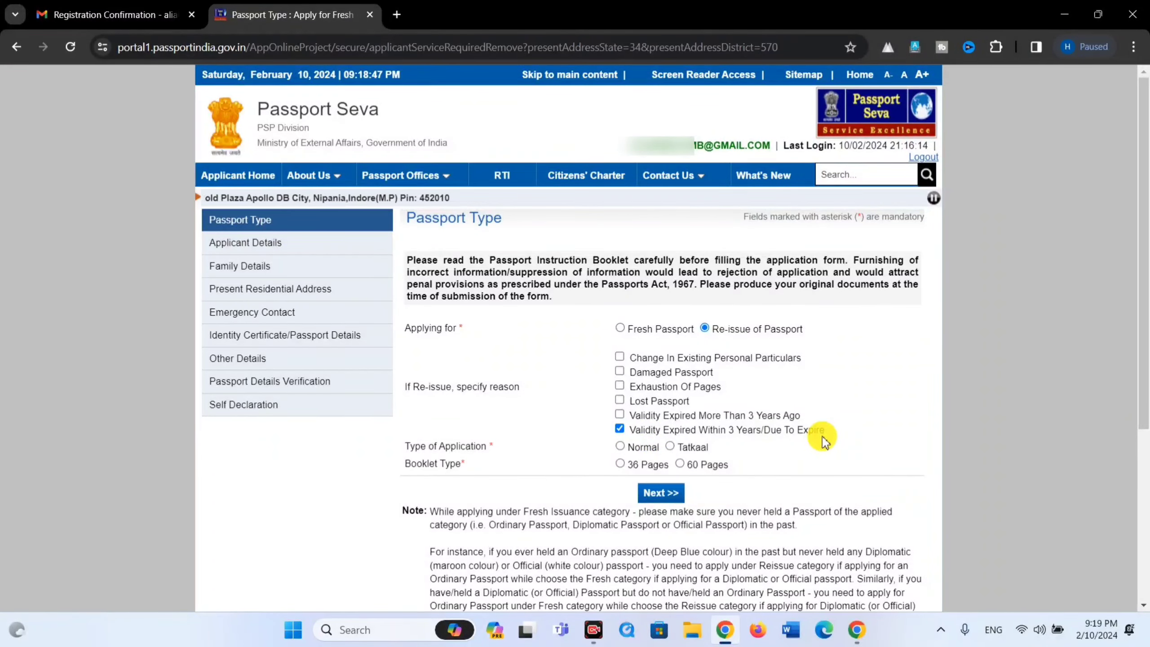
left_click(623, 448)
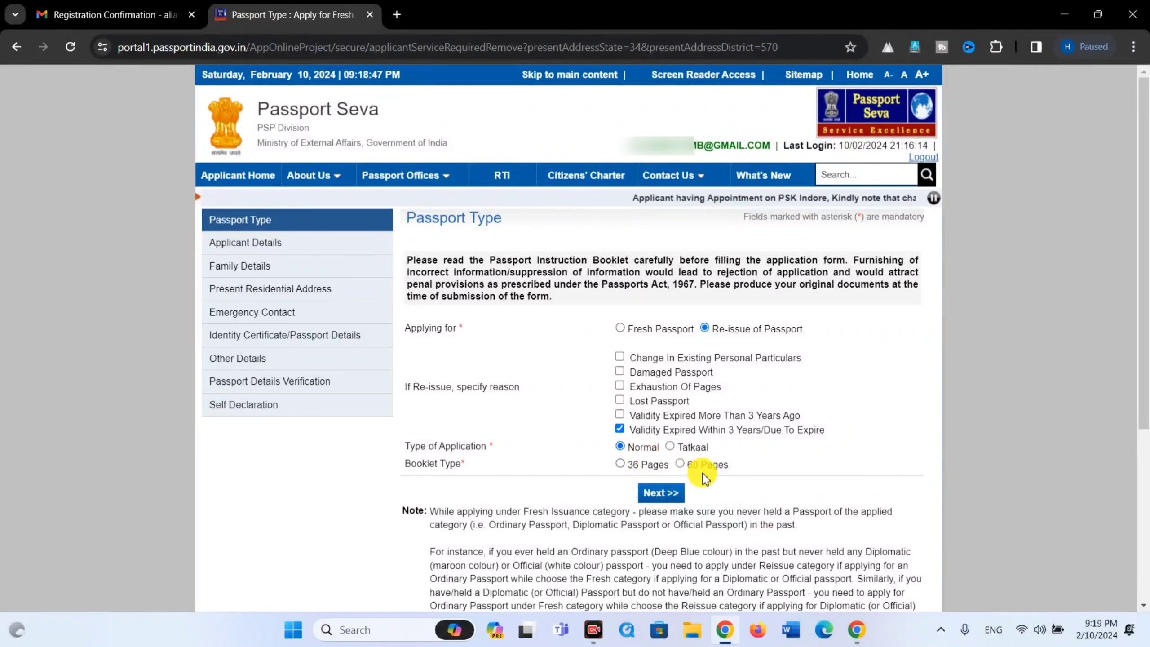
left_click(622, 464)
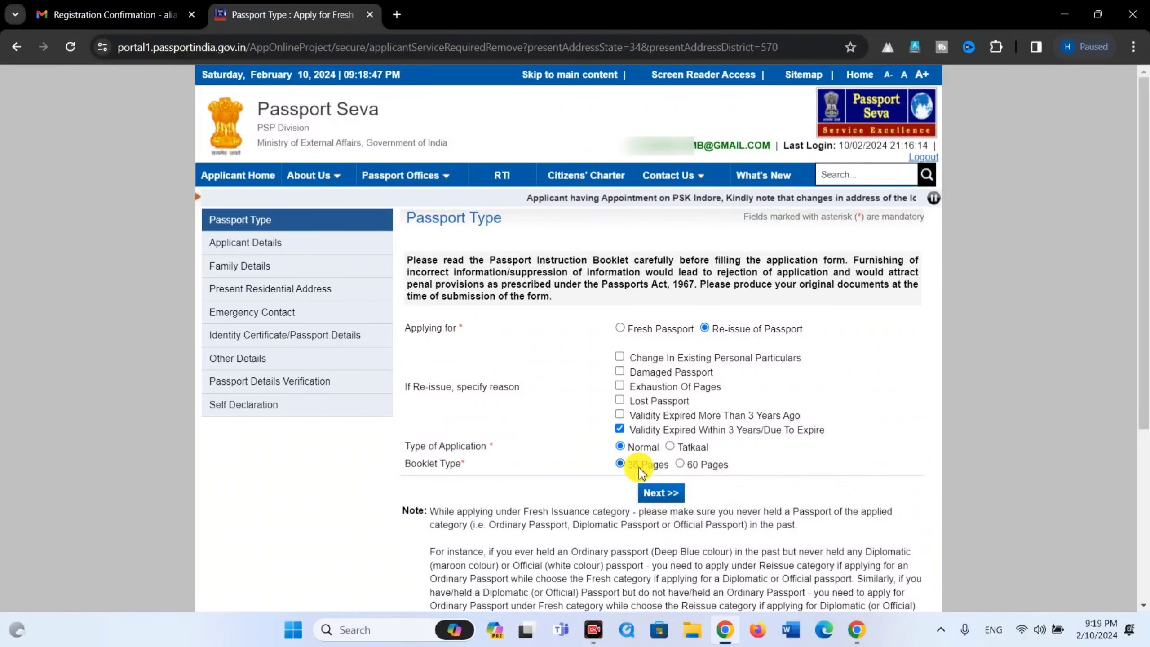
left_click(686, 470)
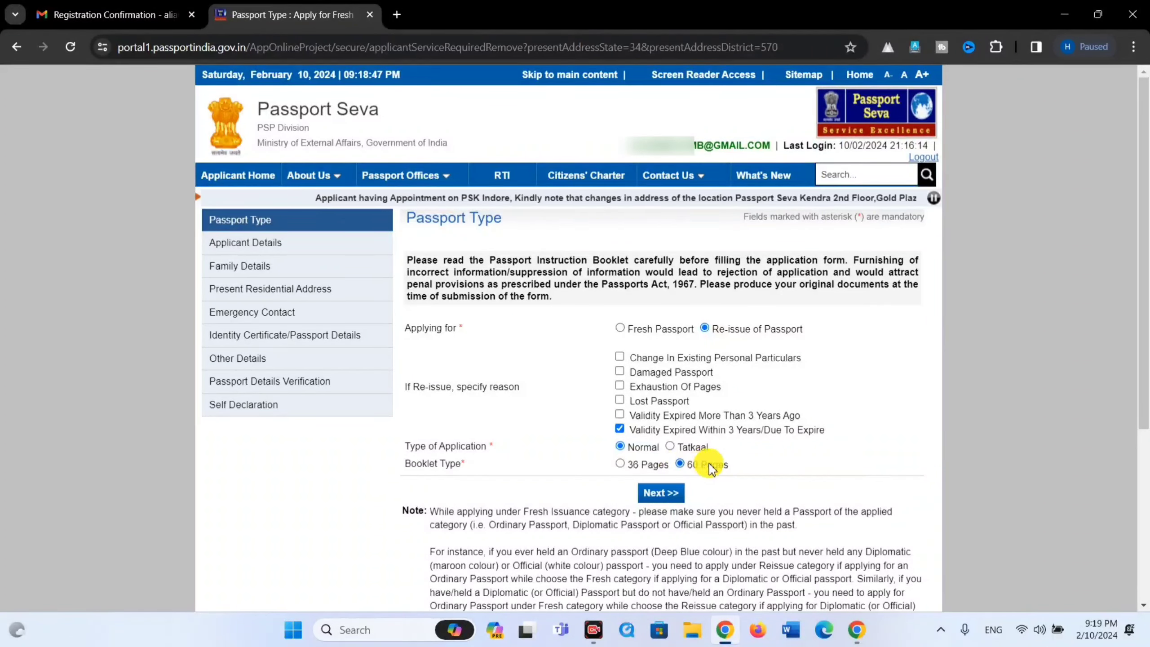
left_click(619, 466)
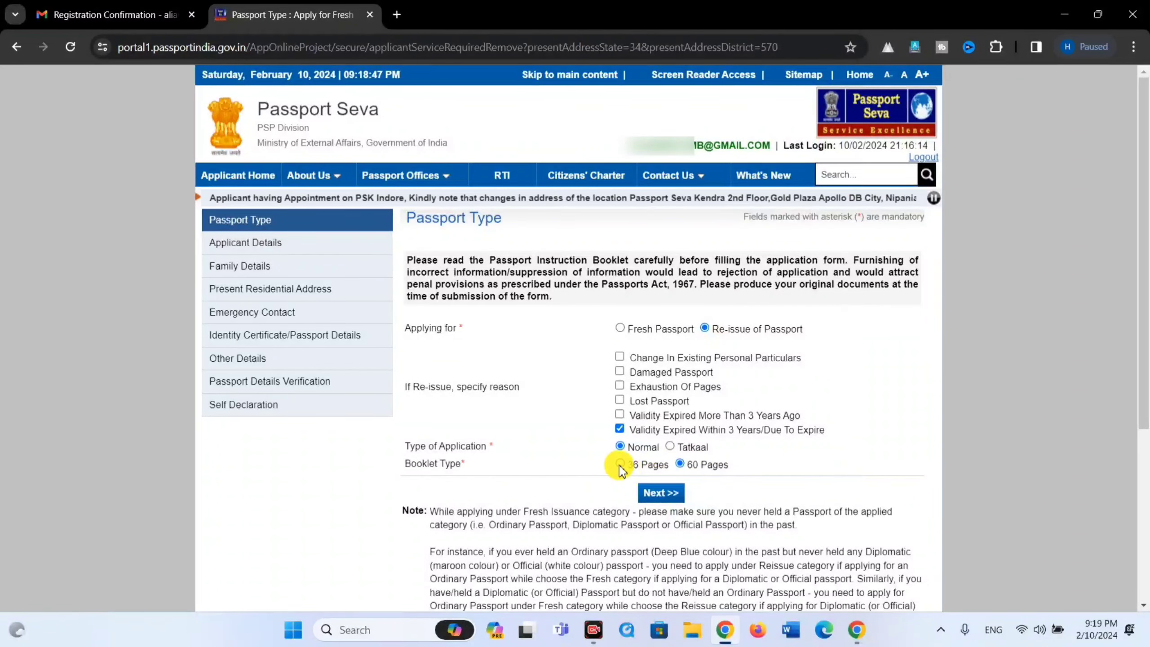
left_click(666, 492)
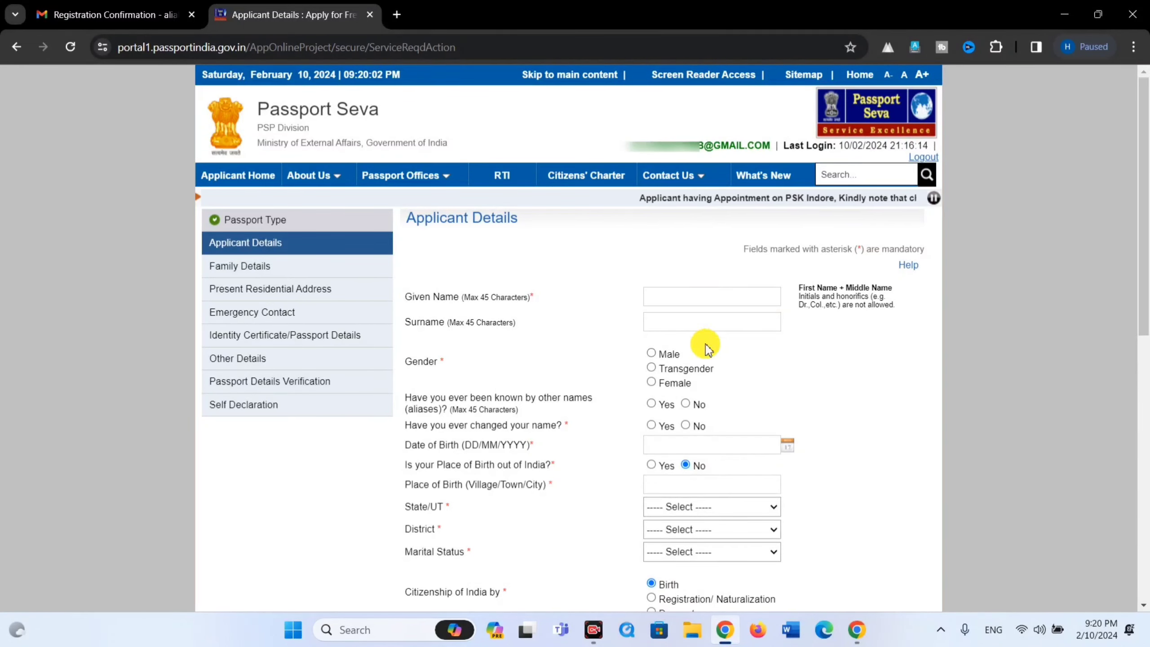
Answer No to whether the applicant's place of birth is out of India.
scroll(697, 314, "down", 5)
scroll(697, 322, "up", 3)
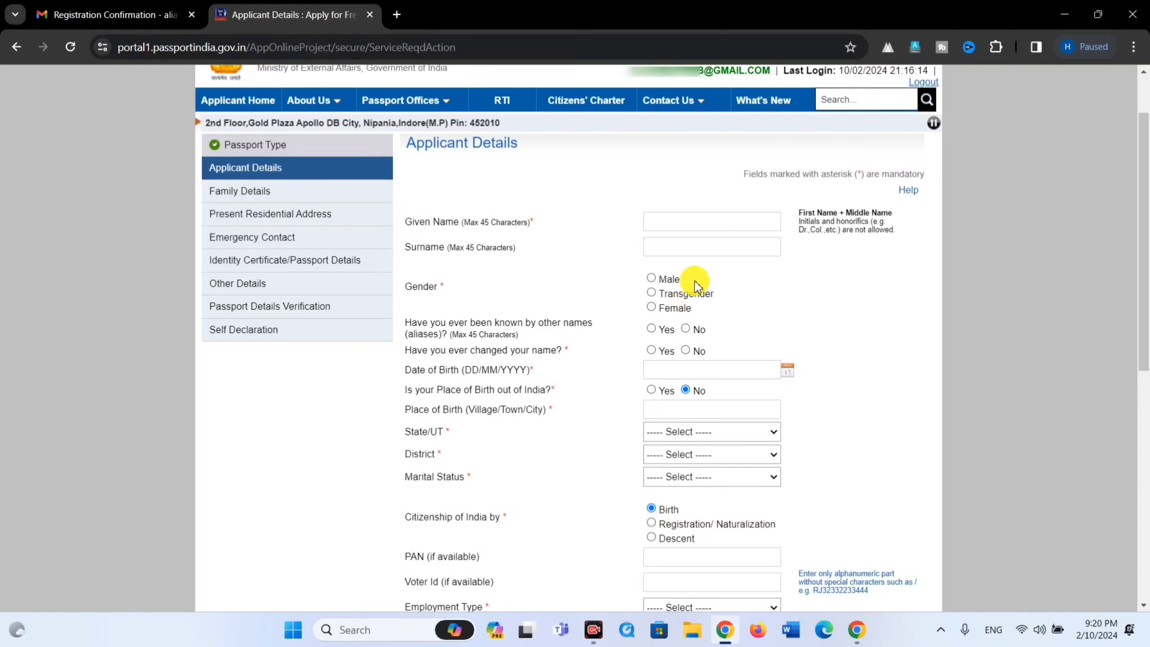
left_click(685, 389)
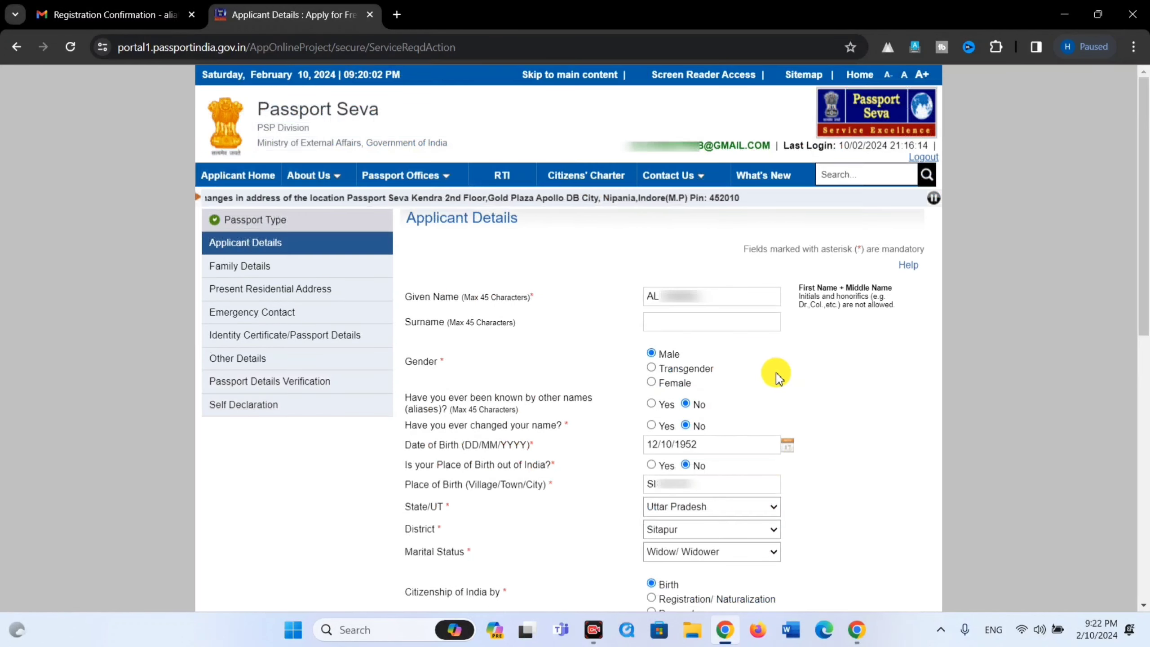
Review the applicant's given name, gender, alias and name-change answers, date and place of birth, state, district and marital status.
left_click_drag(625, 283, 742, 311)
left_click_drag(634, 337, 700, 398)
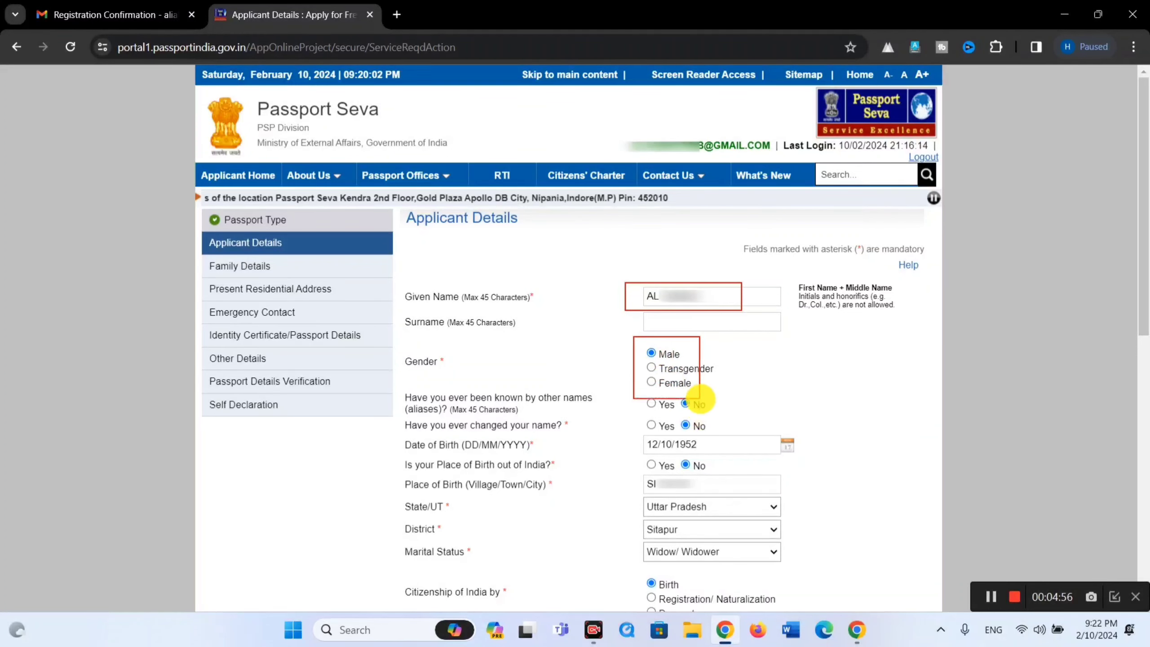
scroll(700, 403, "down", 3)
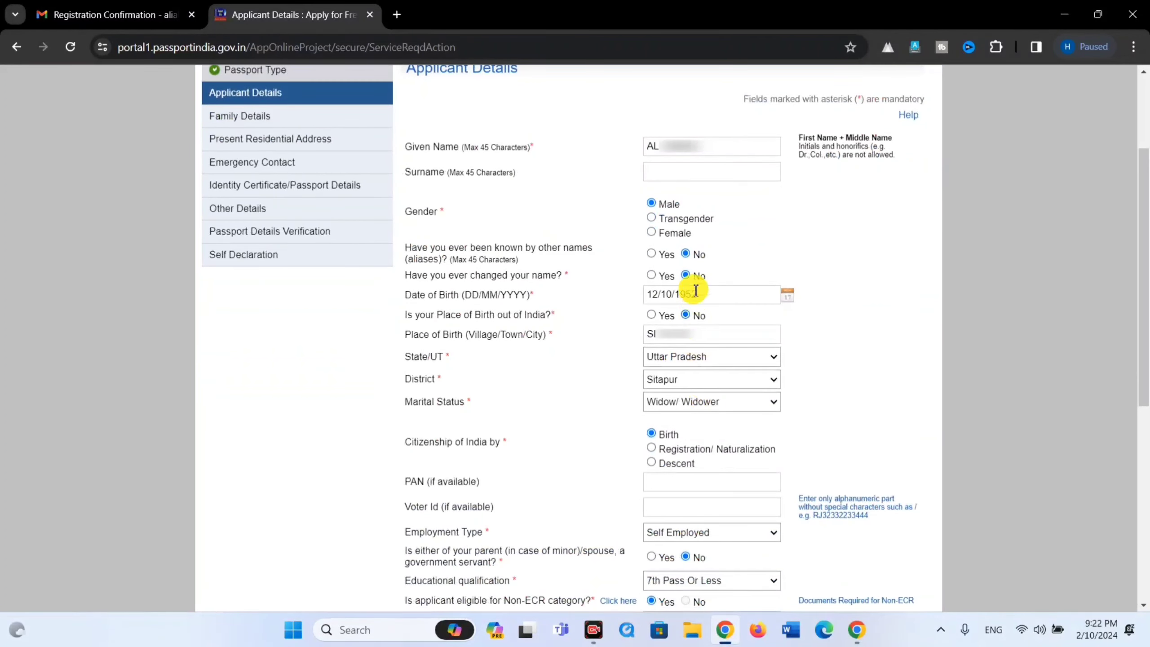
left_click_drag(678, 241, 705, 283)
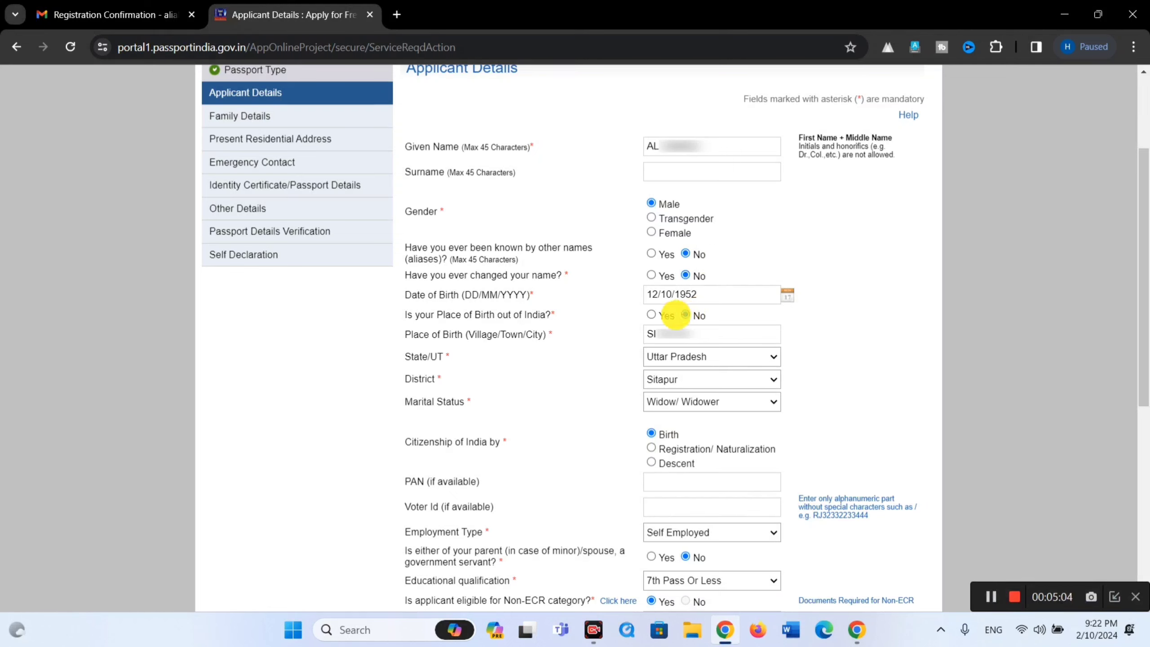
left_click_drag(631, 282, 794, 309)
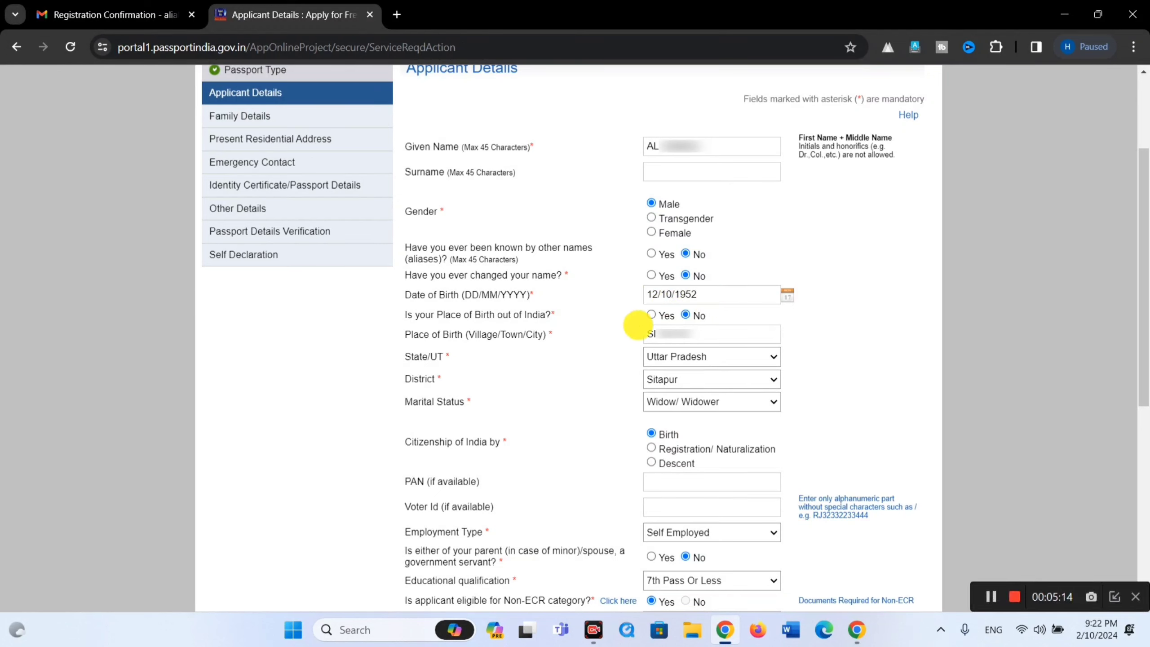
left_click_drag(628, 325, 779, 344)
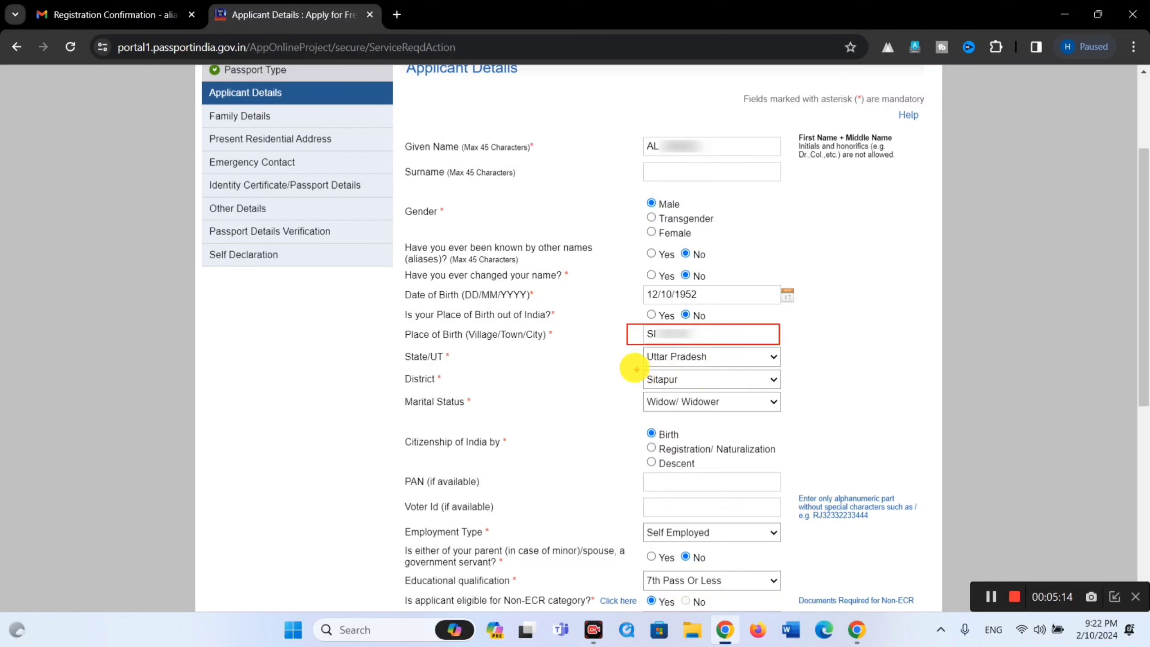
left_click_drag(624, 346, 756, 371)
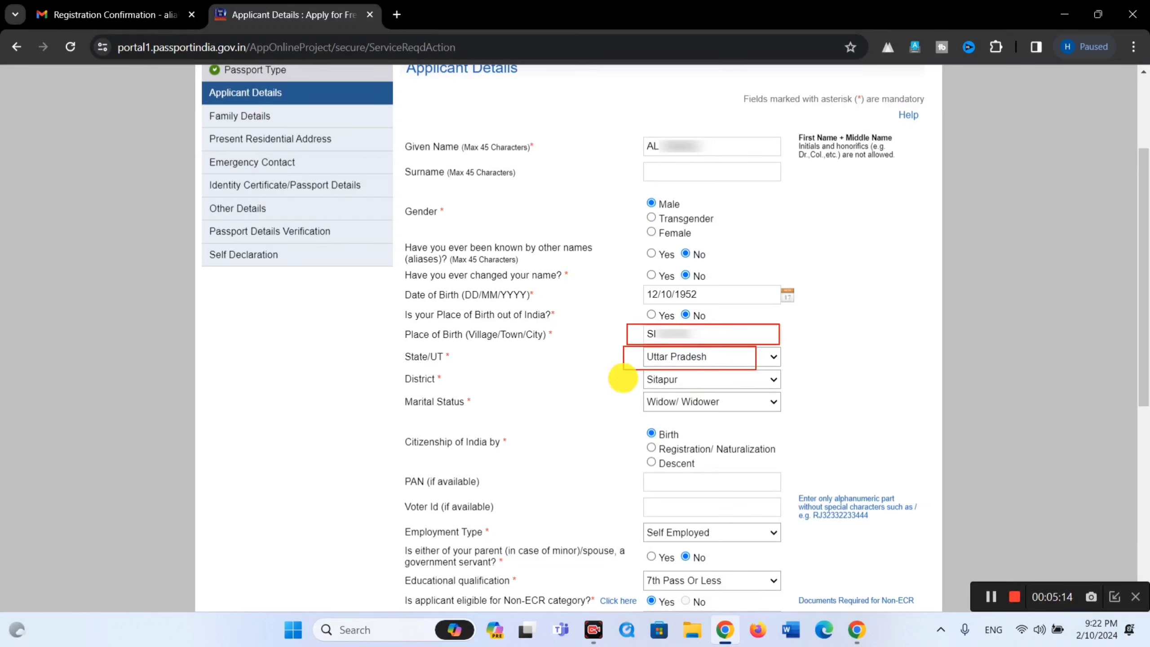
left_click_drag(611, 379, 720, 386)
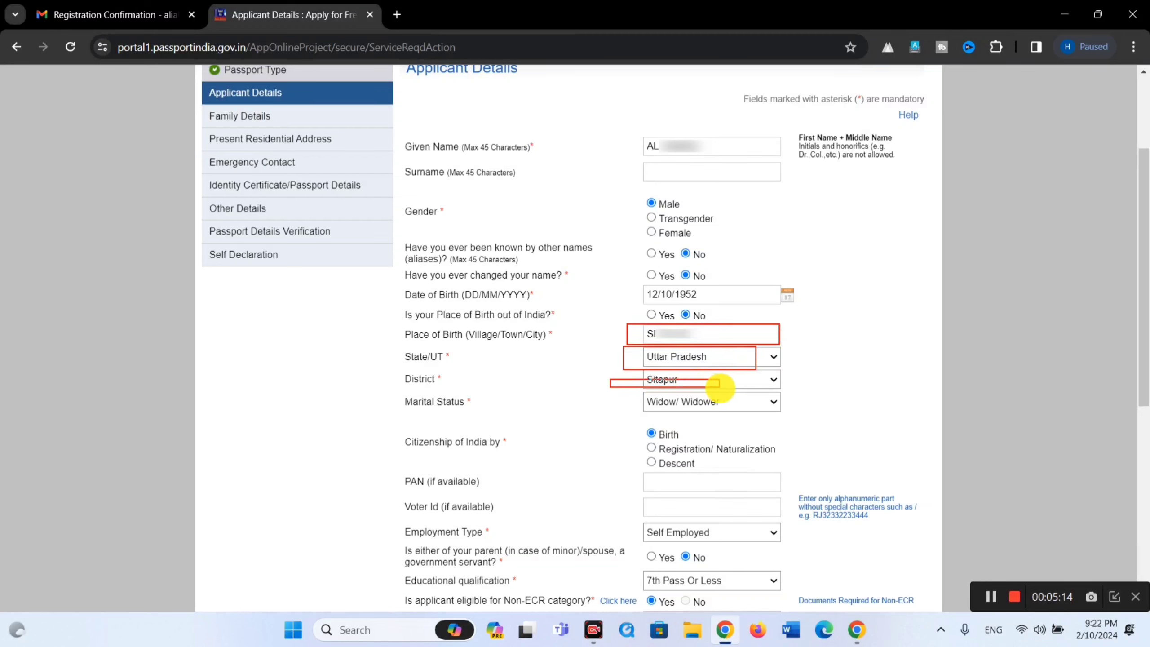
left_click(671, 401)
left_click(673, 406)
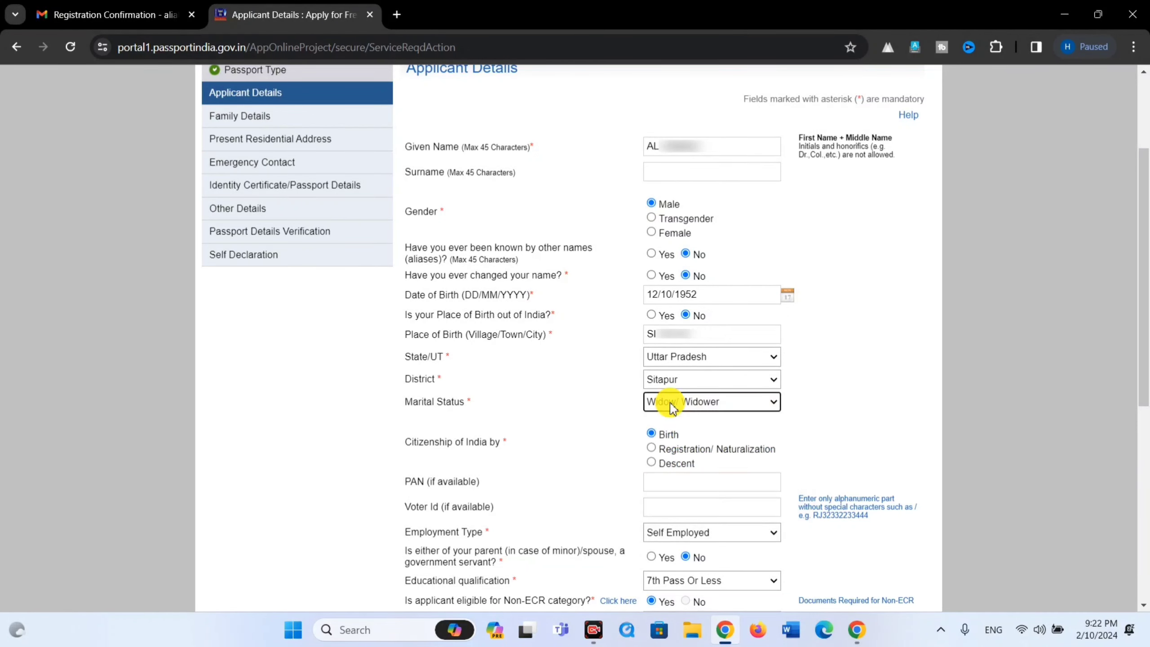
Review the applicant's citizenship, PAN and Voter Id fields, and check the available employment type and educational qualification options.
scroll(706, 402, "down", 3)
scroll(709, 372, "down", 2)
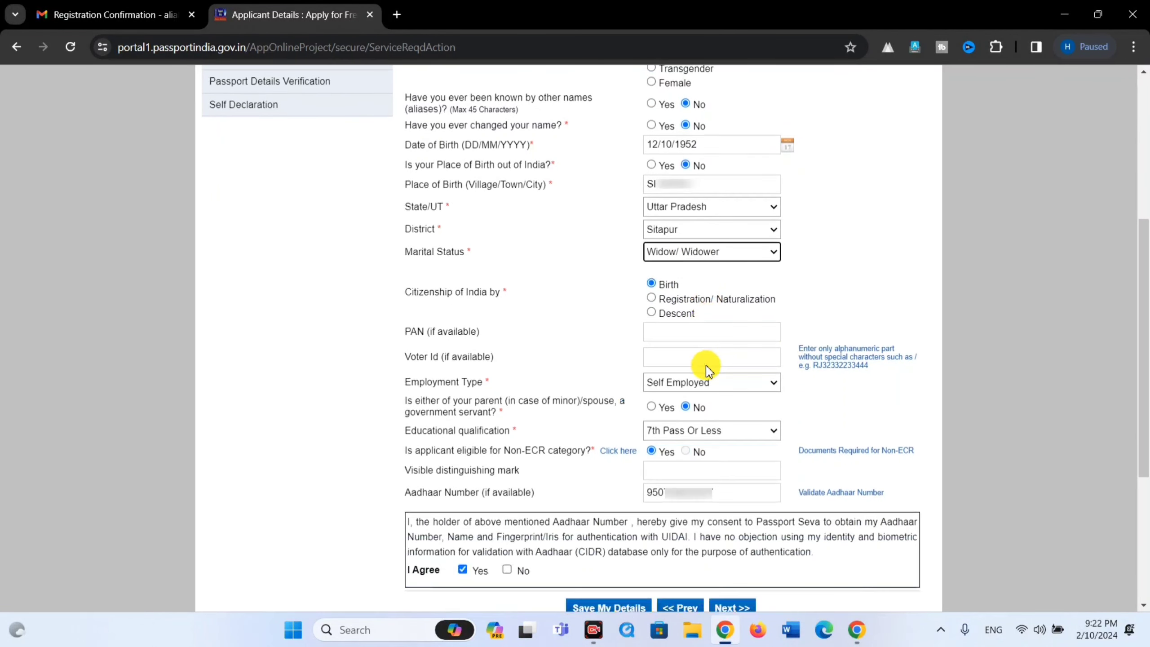
left_click_drag(611, 264, 712, 323)
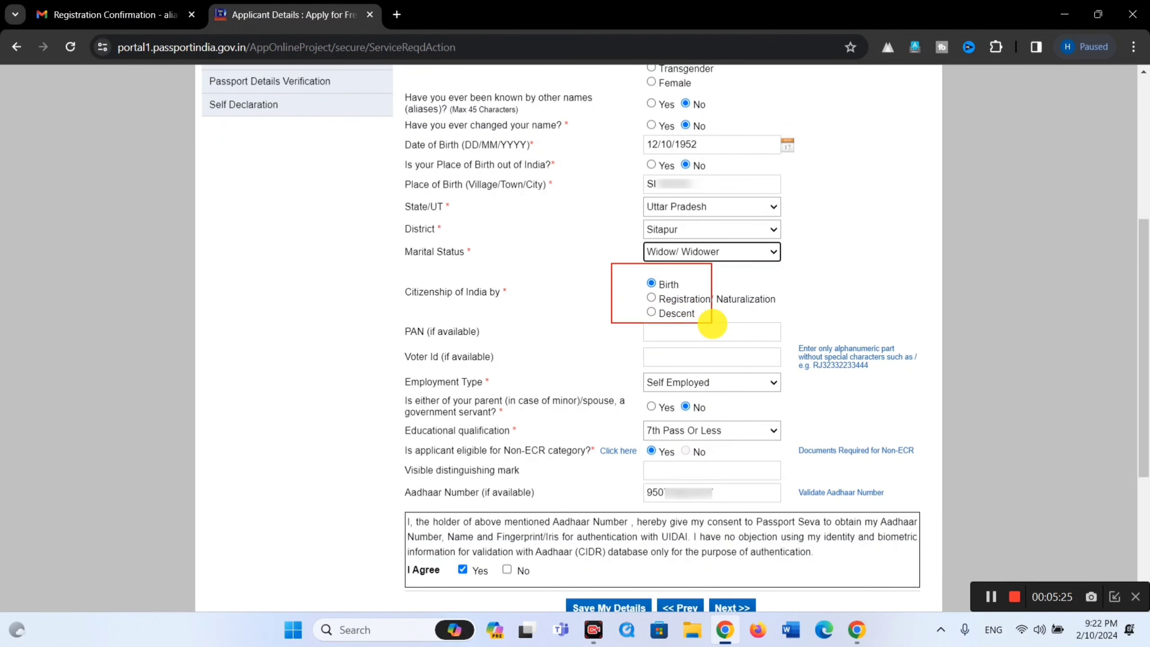
left_click_drag(639, 271, 666, 289)
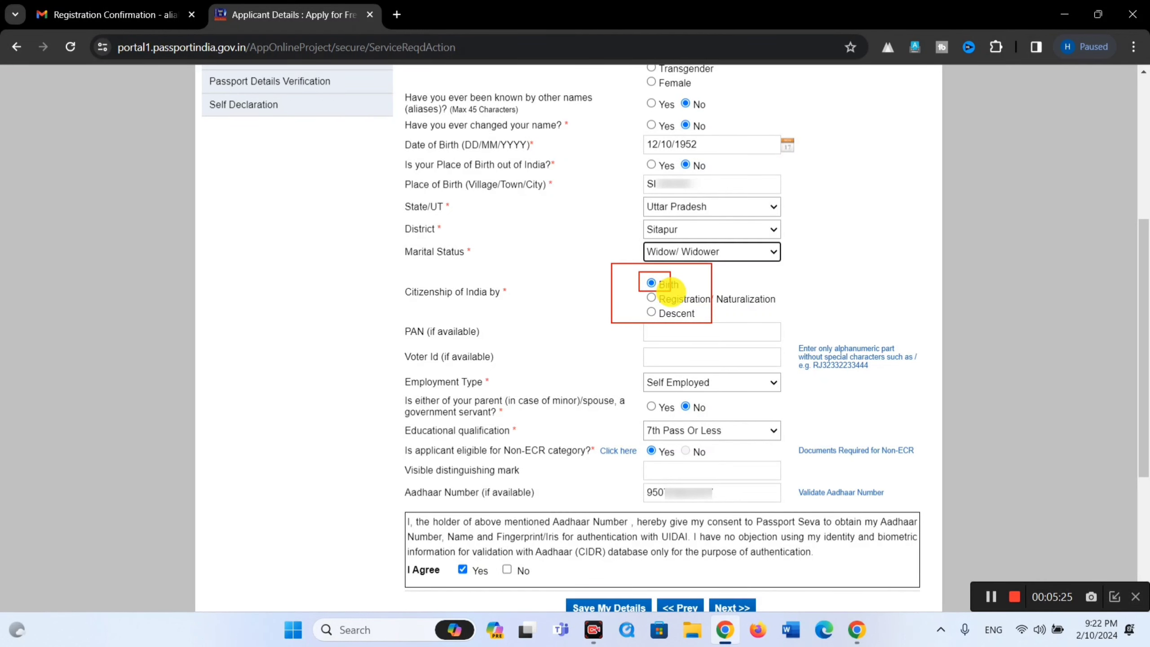
scroll(663, 336, "down", 2)
left_click(676, 266)
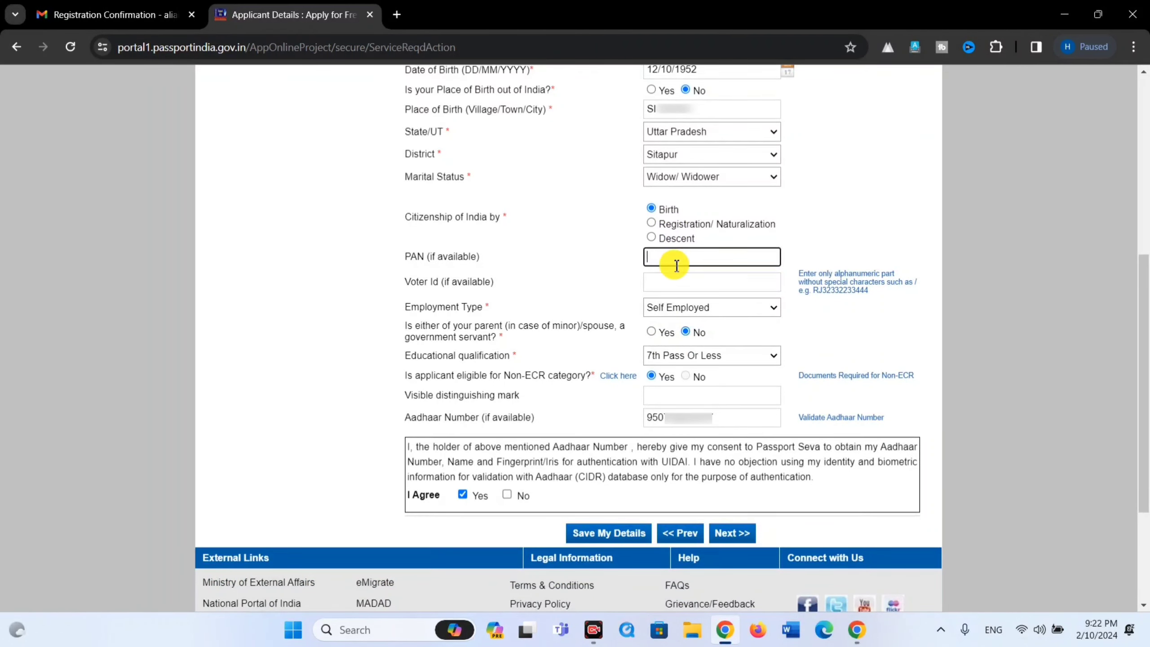
left_click(675, 280)
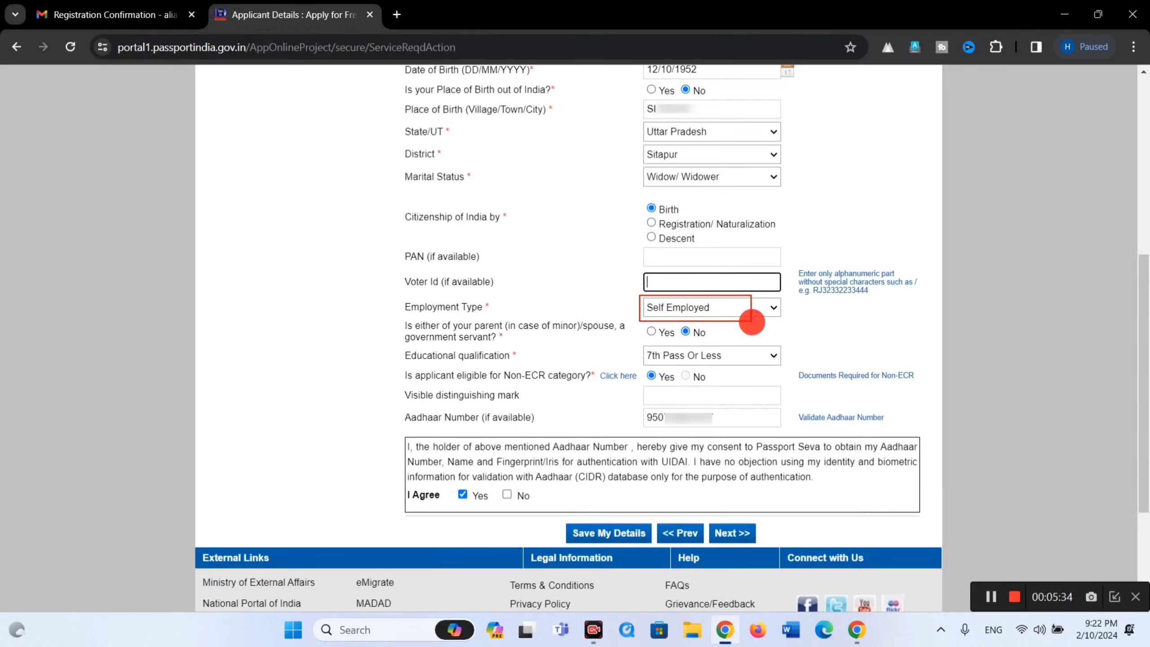
left_click(752, 309)
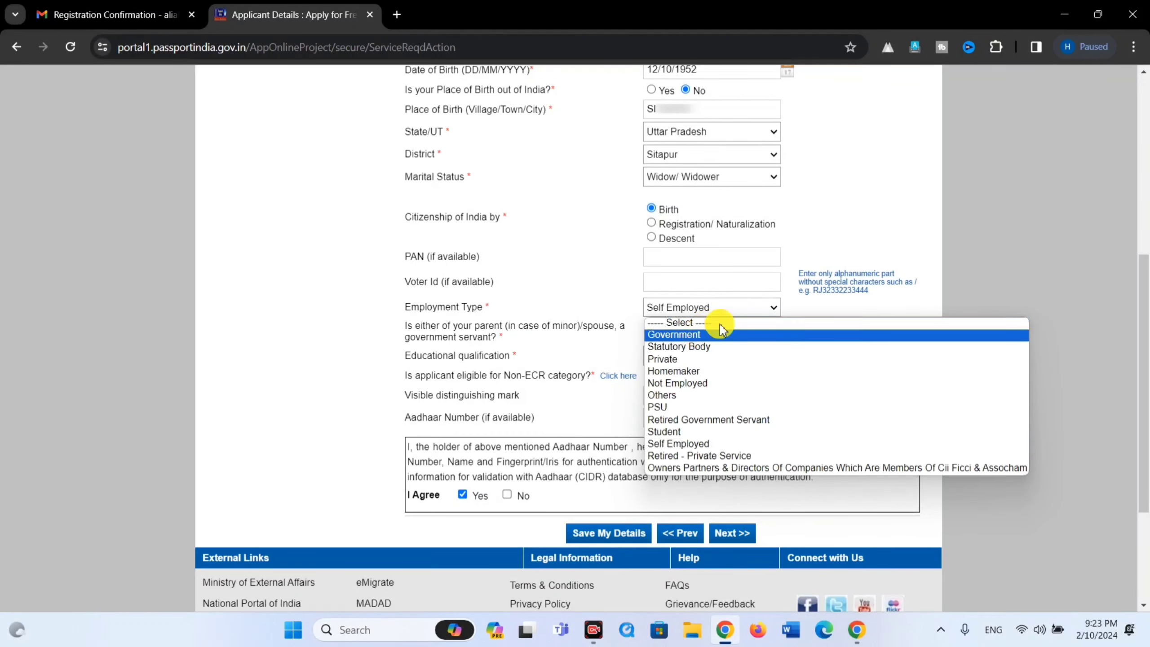
left_click(729, 314)
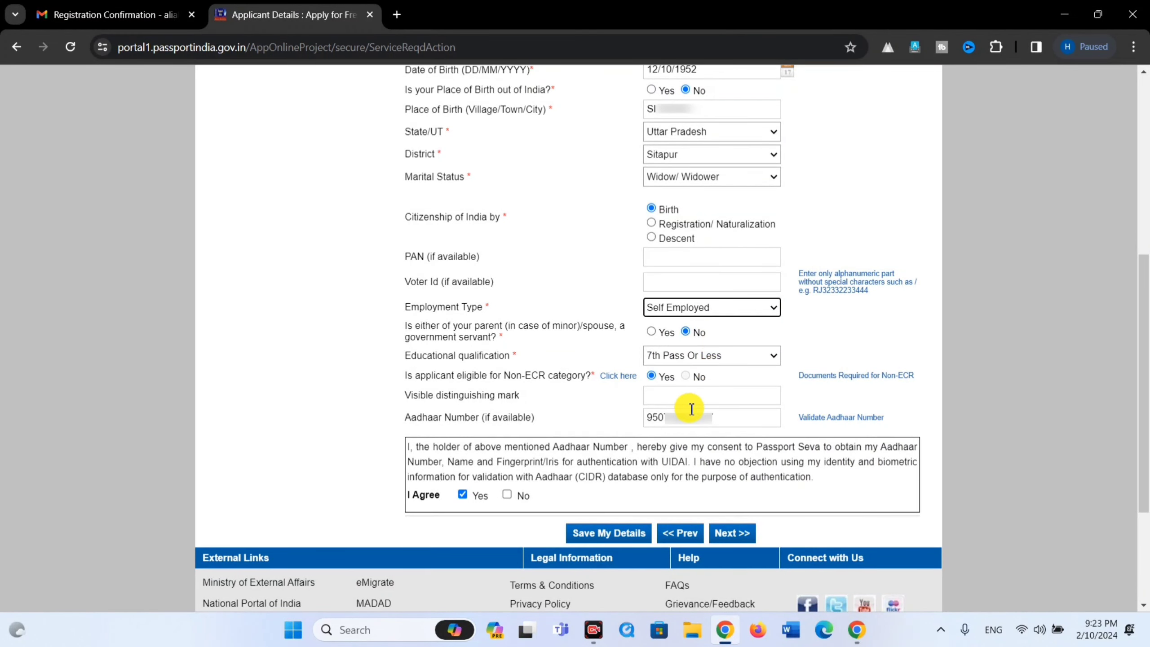
scroll(688, 385, "down", 2)
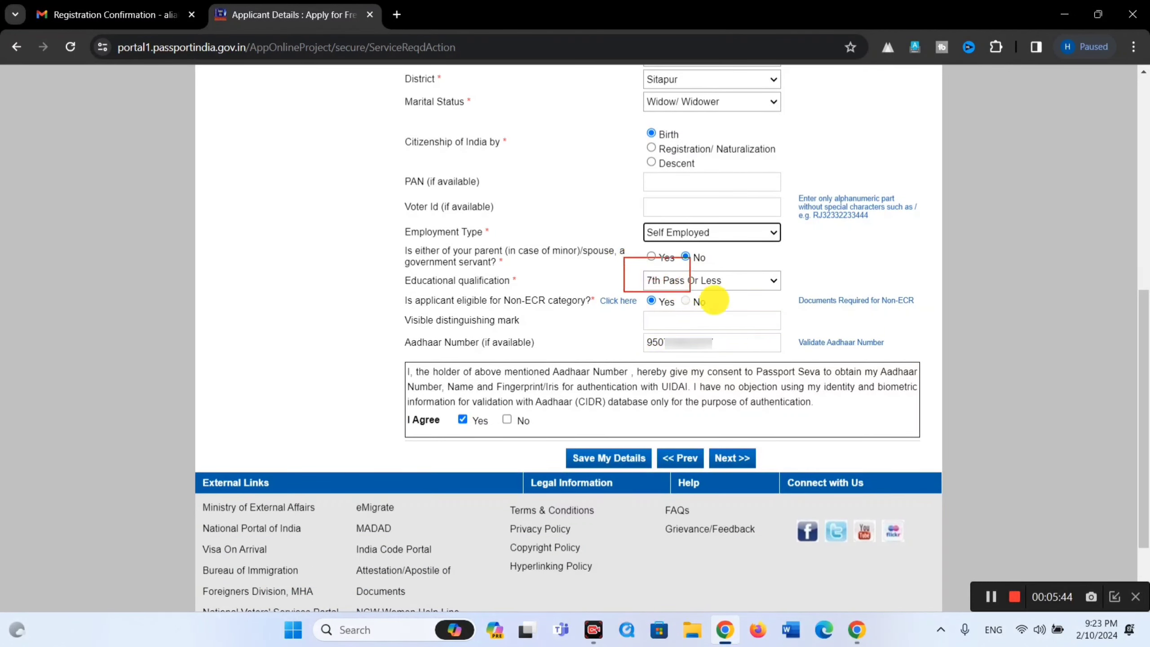
left_click(716, 282)
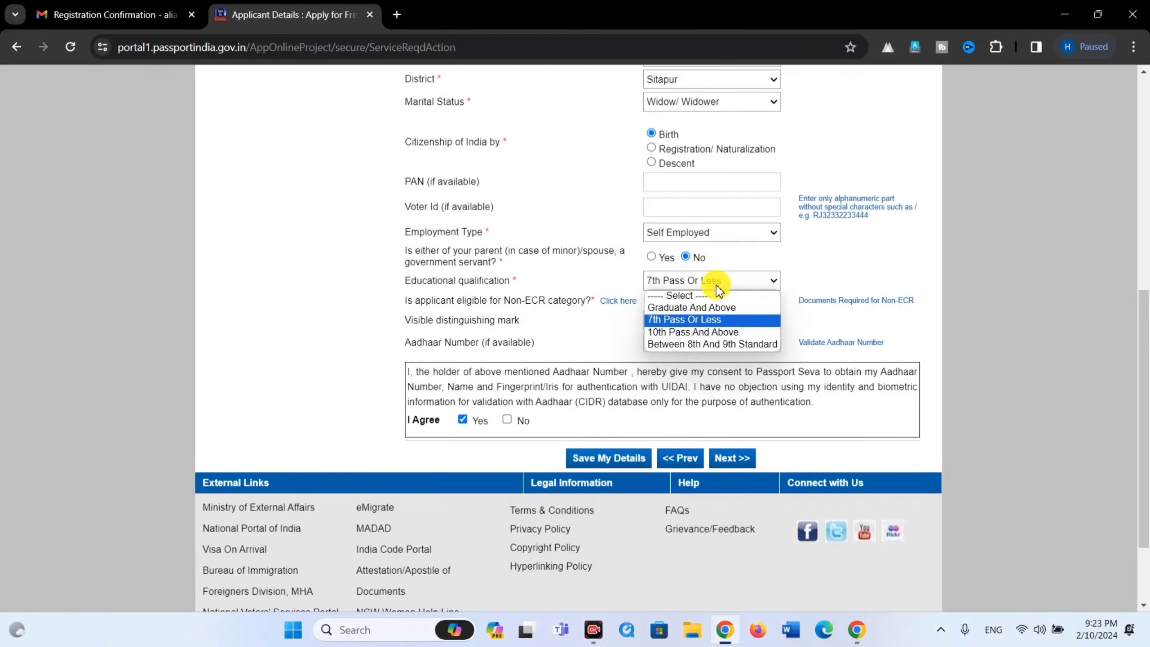
left_click(720, 286)
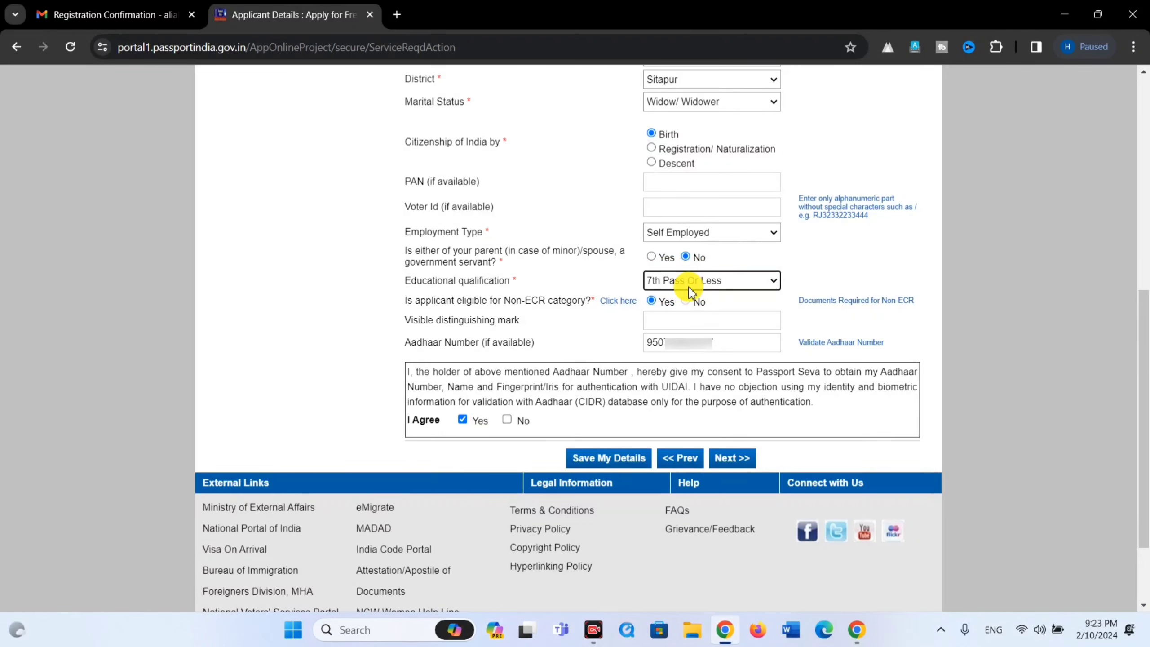
Check the applicant's Aadhaar number field, save the applicant details and continue to Family Details.
scroll(663, 331, "down", 2)
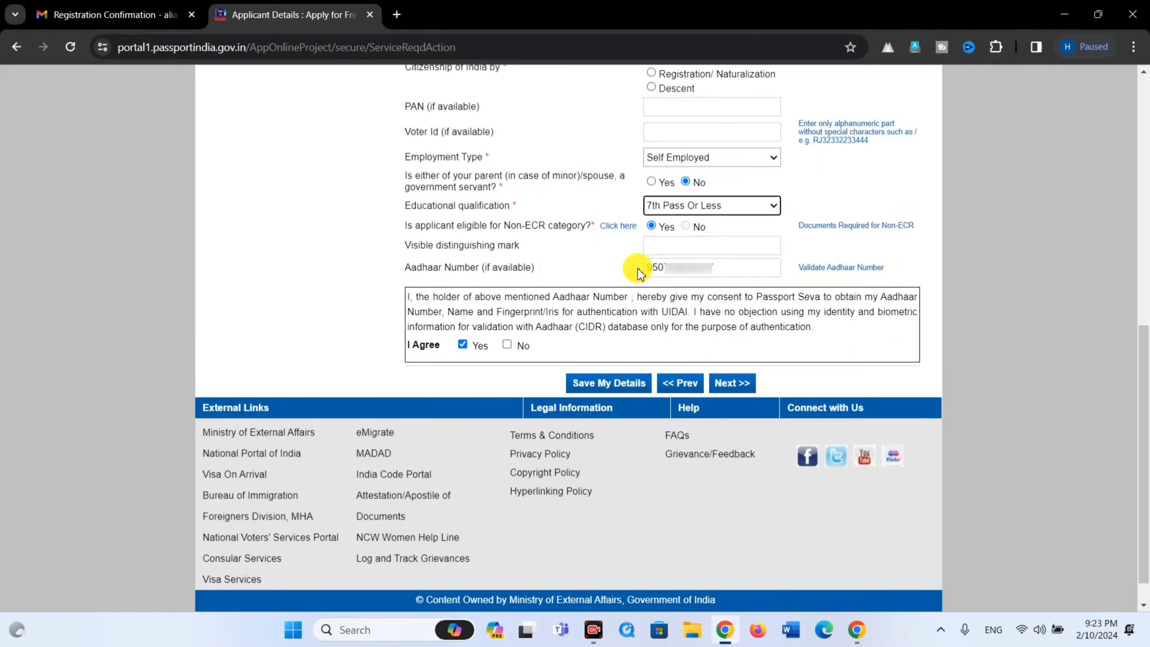
left_click_drag(637, 261, 712, 285)
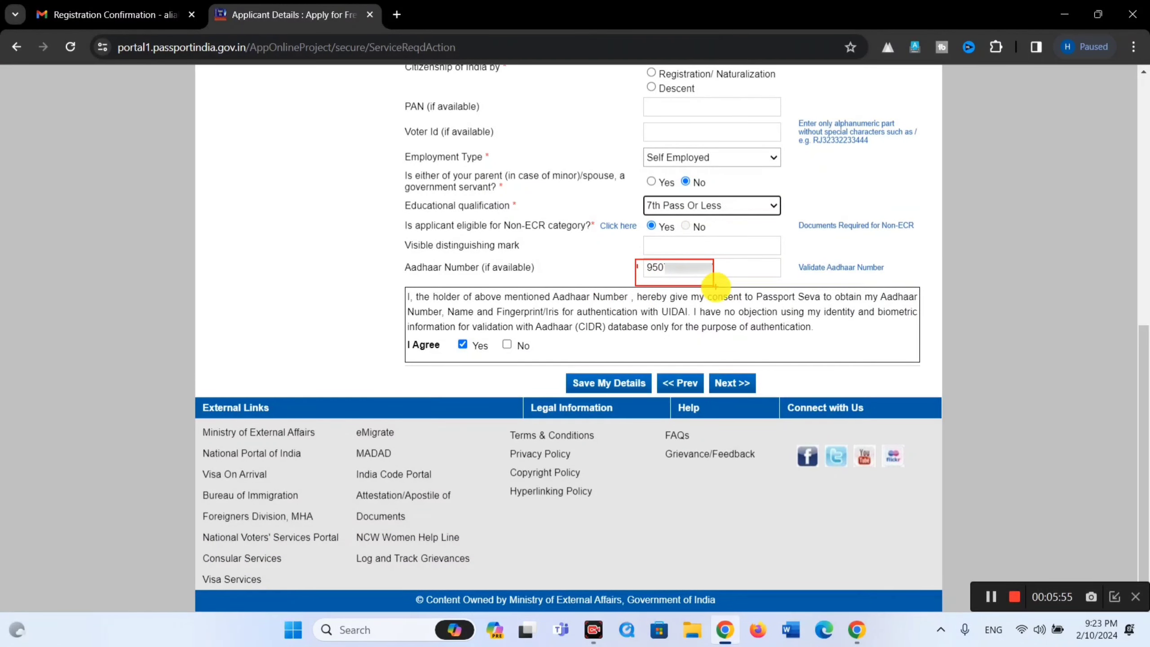
left_click(613, 384)
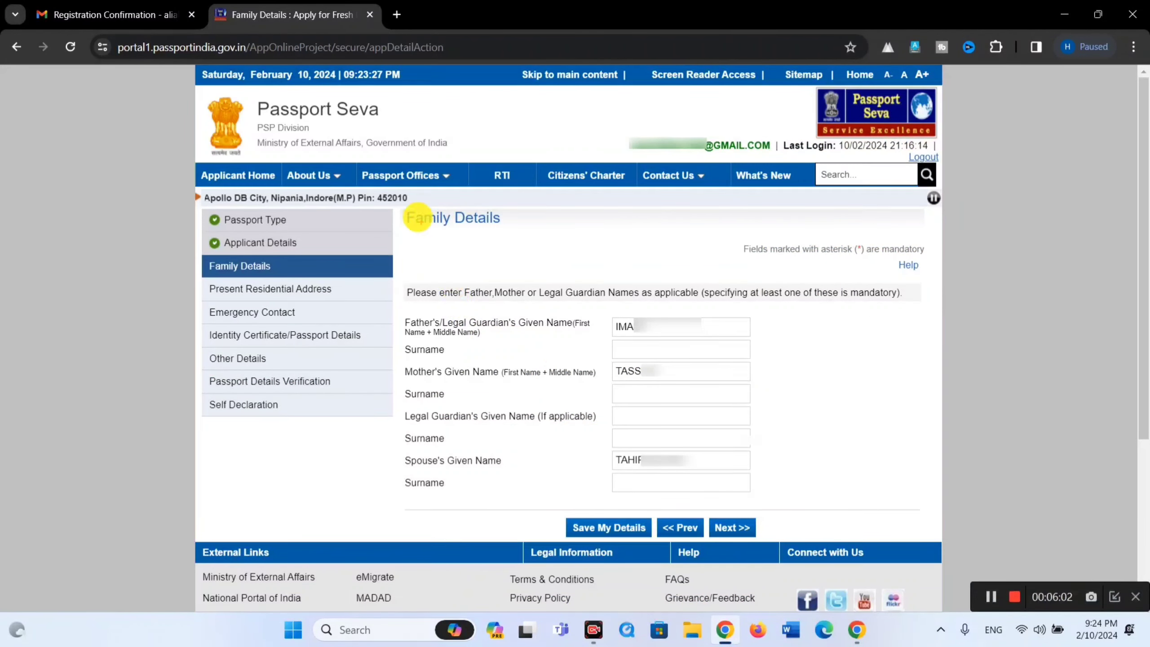
Review the father's, mother's and spouse's given names in Family Details and continue to Present Residential Address.
left_click_drag(394, 203, 509, 245)
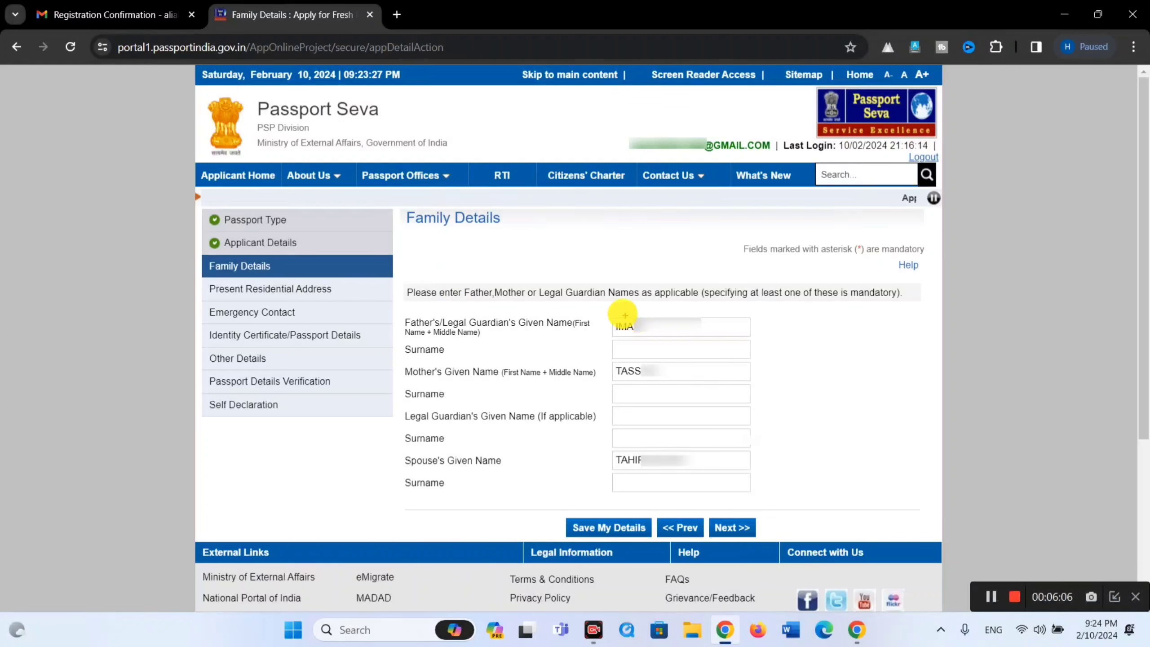
left_click_drag(611, 309, 690, 338)
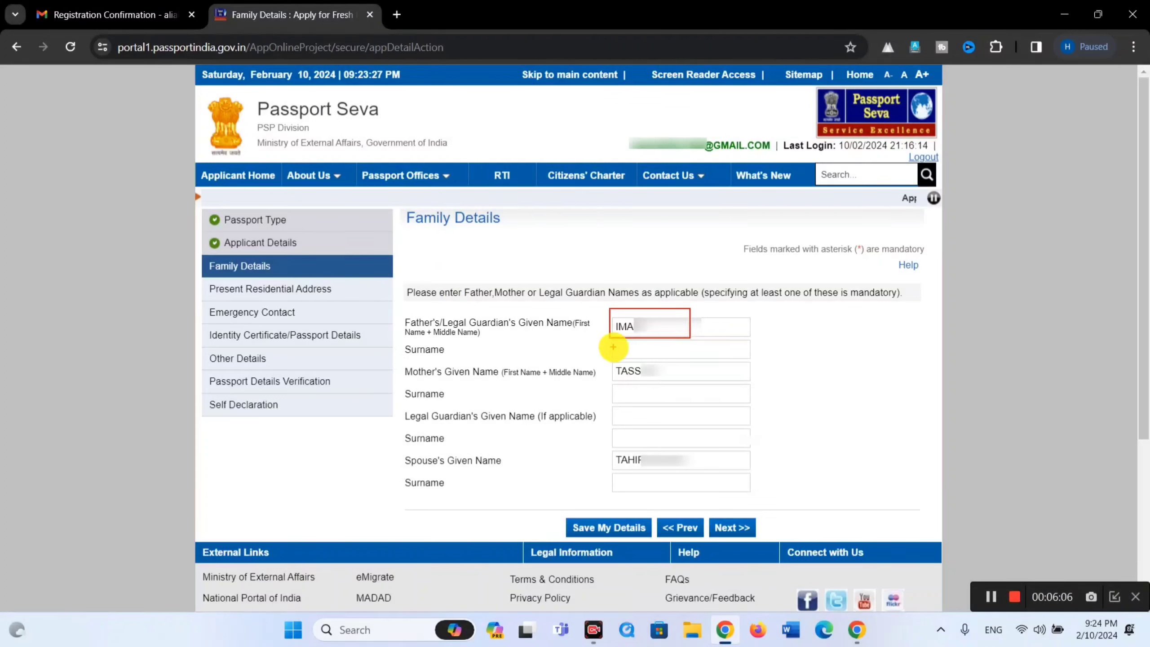
left_click_drag(606, 358, 693, 384)
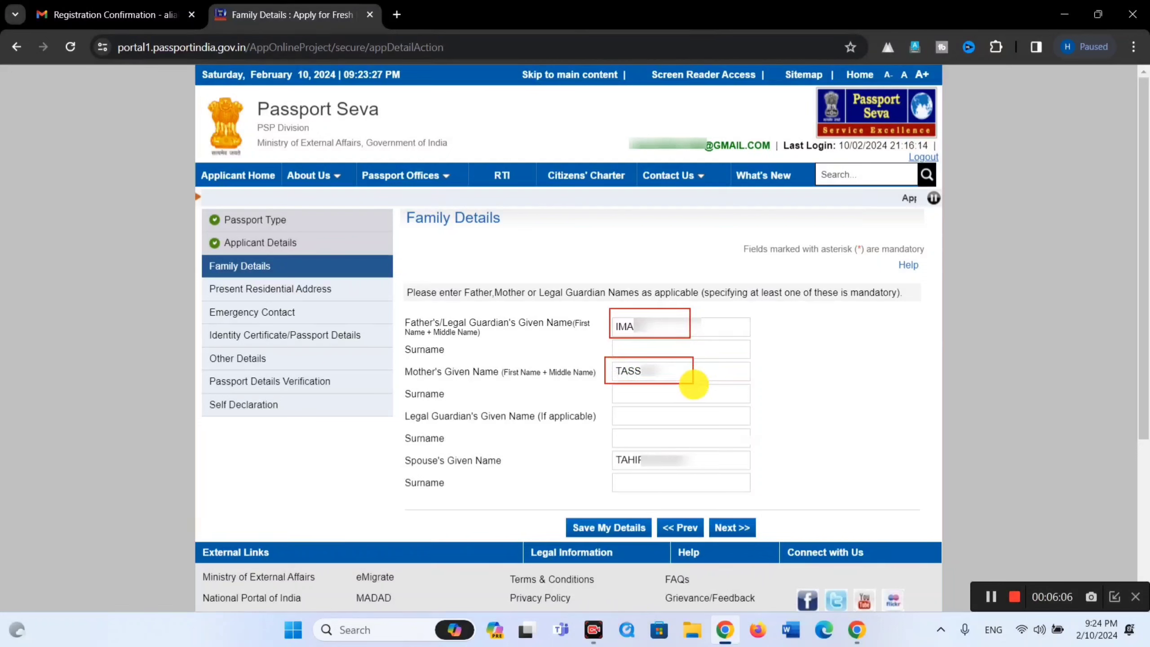
left_click_drag(606, 447, 693, 471)
key("Escape")
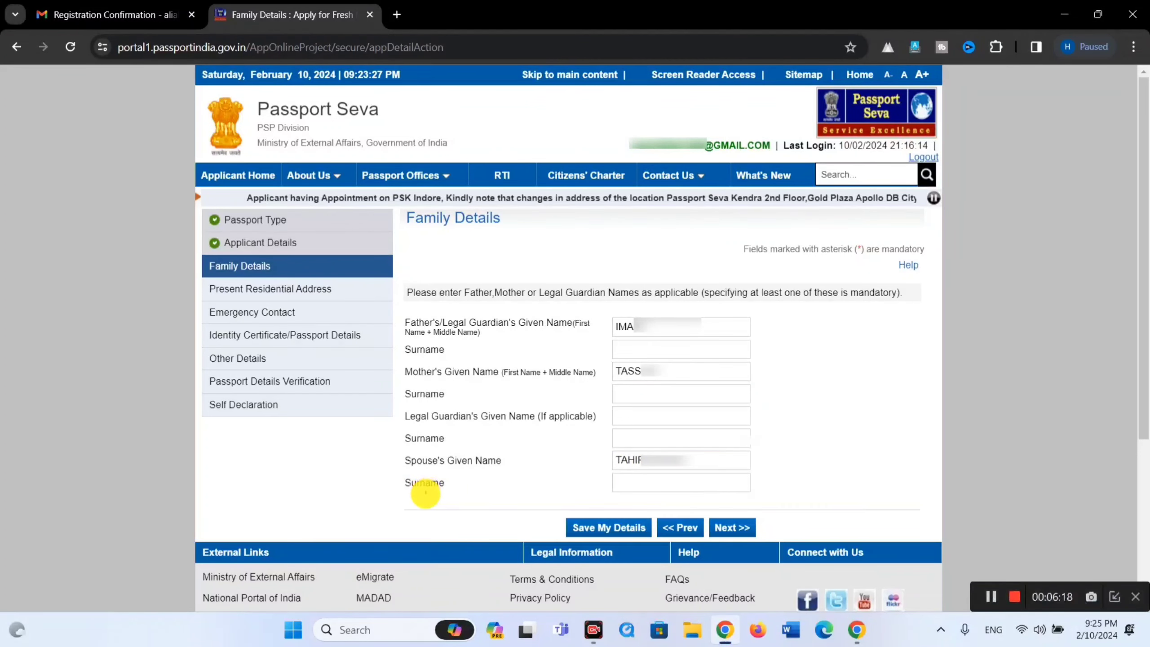
mouse_move(426, 493)
left_mouse_down()
mouse_move(410, 474)
mouse_move(473, 501)
mouse_move(798, 507)
left_mouse_up()
key("Escape")
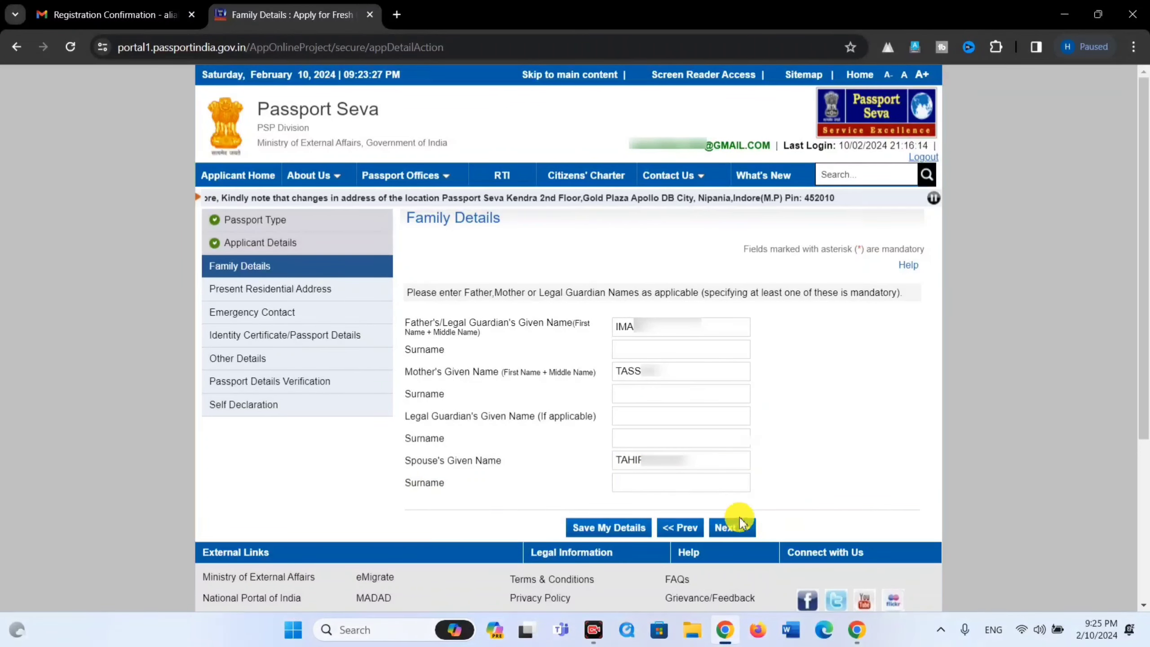
left_click(733, 529)
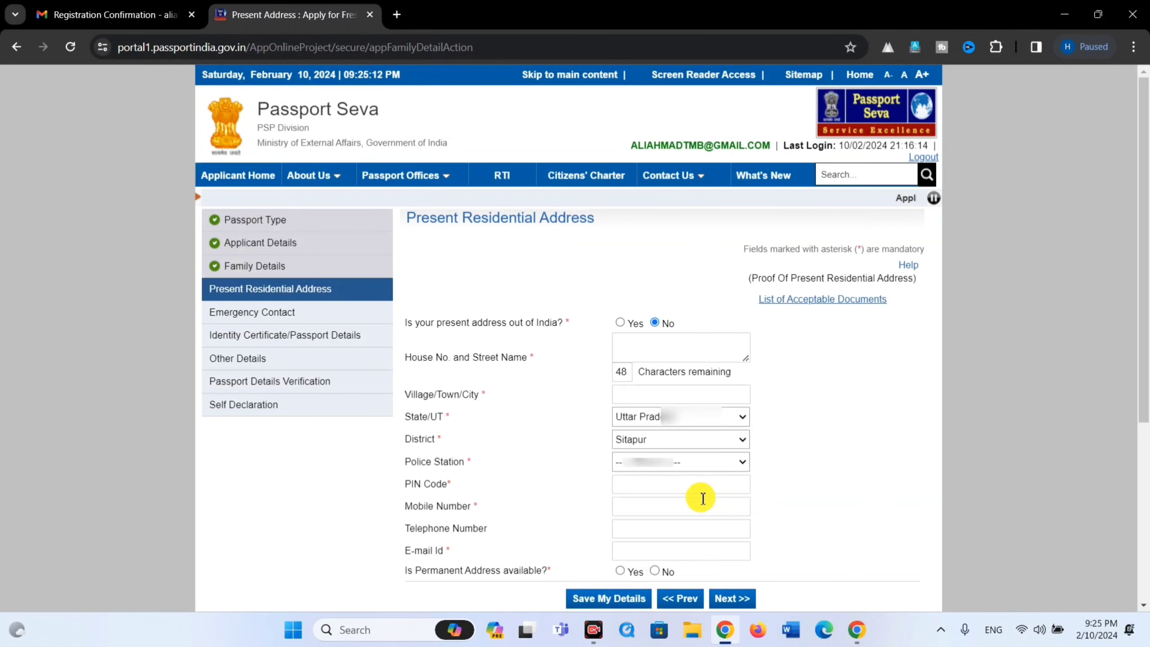
Review the house and street, town, state, district, police station, PIN code, mobile and e-mail fields in Present Residential Address.
scroll(683, 355, "down", 2)
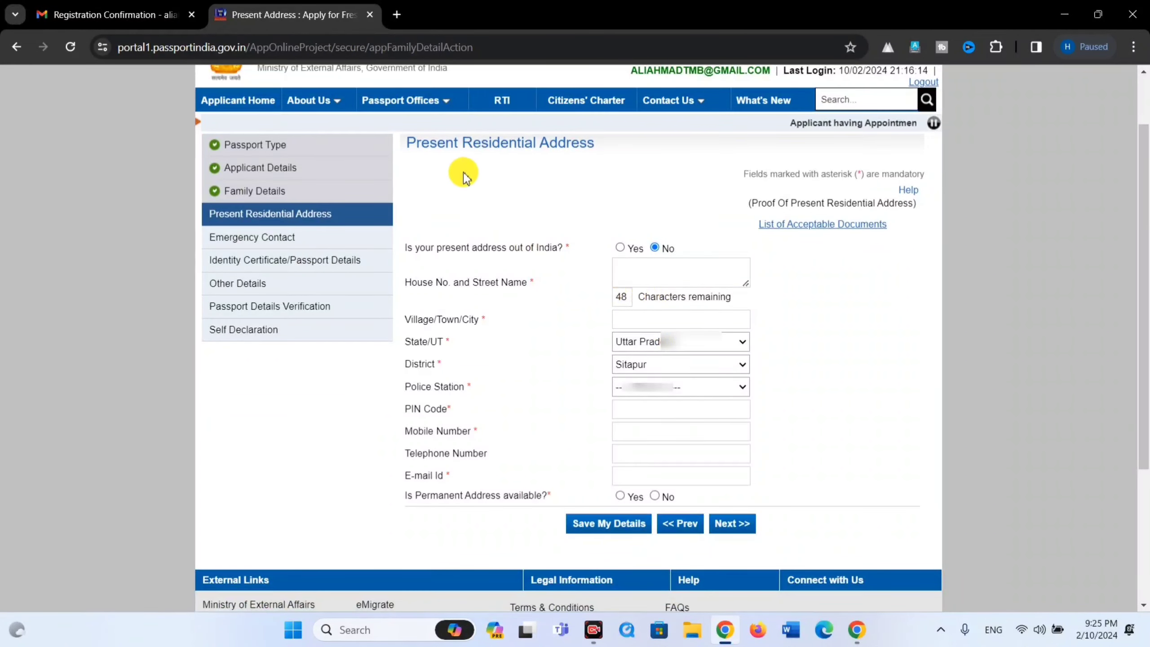
left_click_drag(458, 192, 399, 127)
mouse_move(399, 126)
left_mouse_down()
mouse_move(566, 182)
mouse_move(605, 182)
left_mouse_up()
key("Escape")
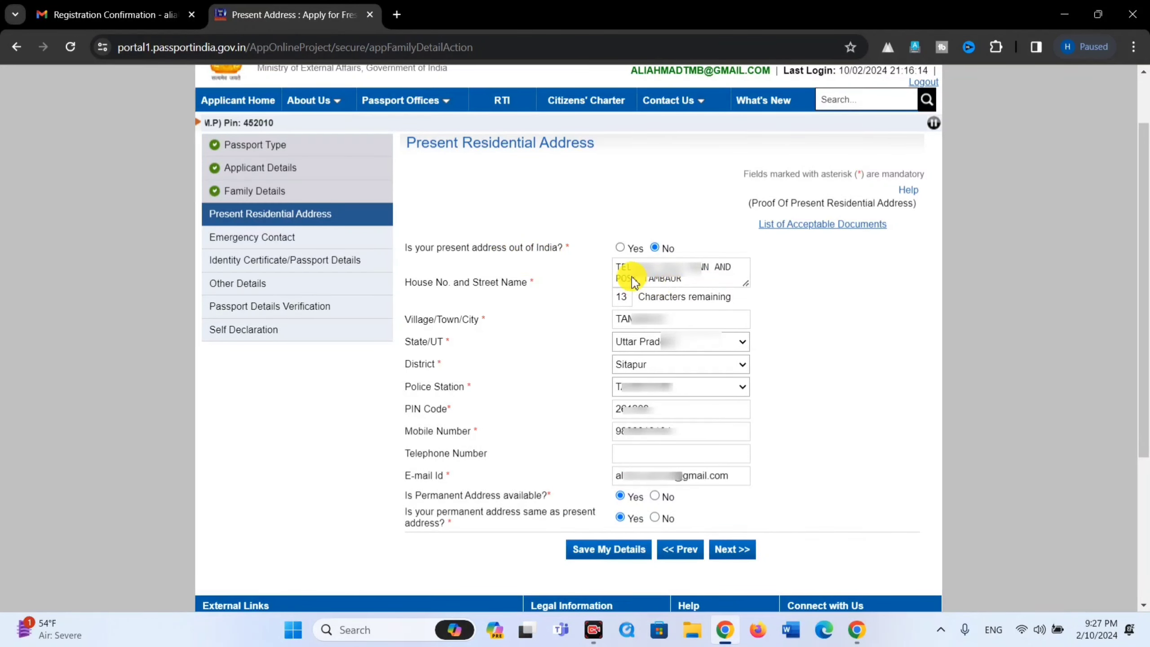
mouse_move(606, 259)
left_mouse_down()
mouse_move(658, 285)
mouse_move(742, 290)
left_mouse_up()
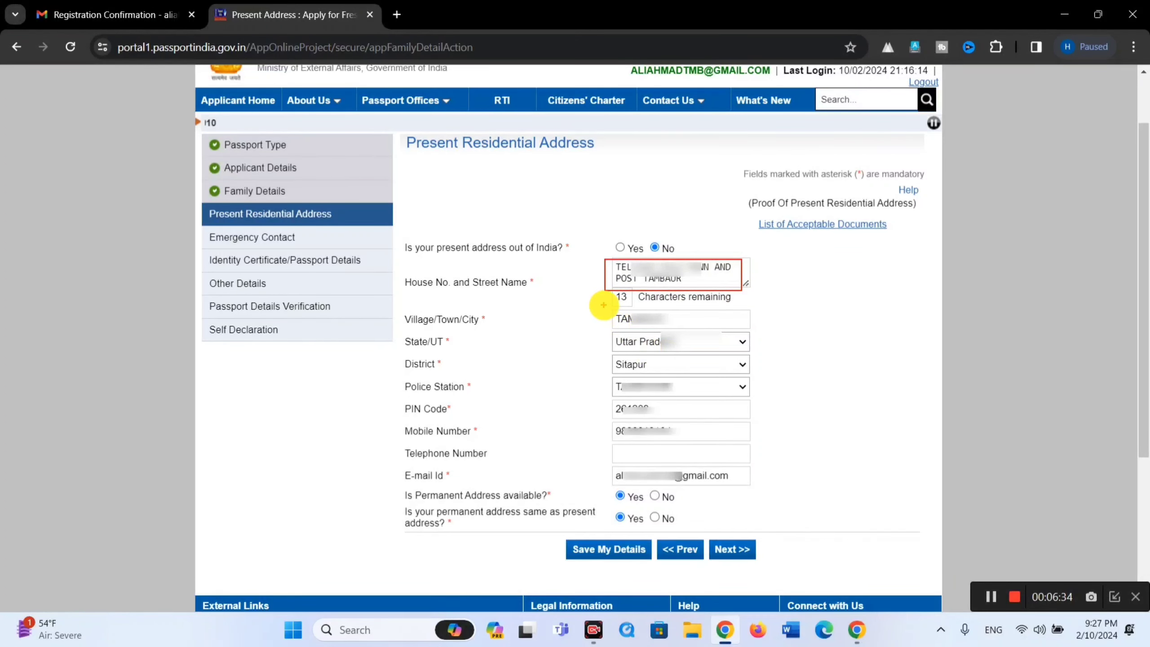
mouse_move(604, 306)
left_mouse_down()
mouse_move(688, 451)
mouse_move(742, 483)
left_mouse_up()
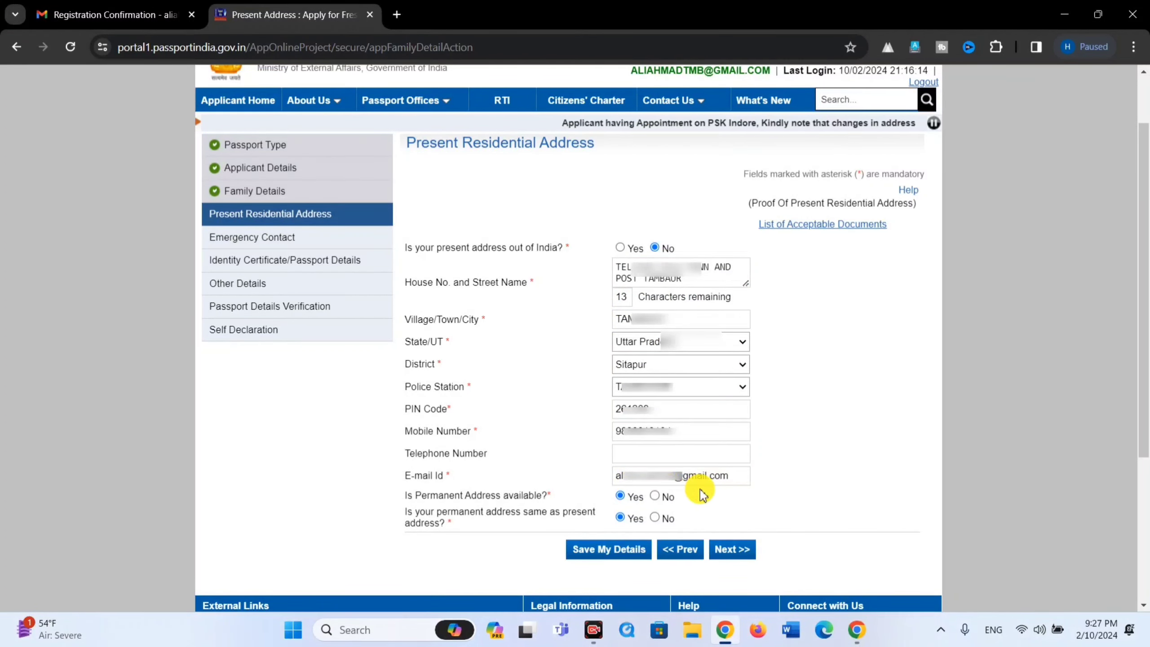
Answer Yes to permanent address being available and Yes to it being the same as the present address.
scroll(697, 489, "down", 2)
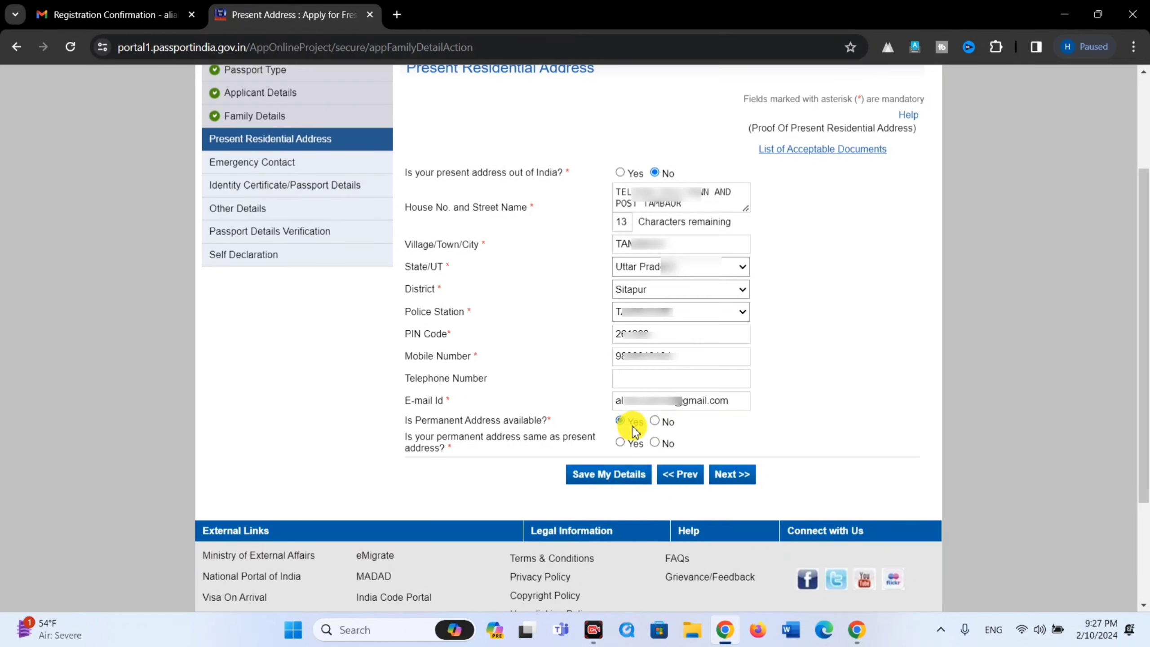
left_click(654, 421)
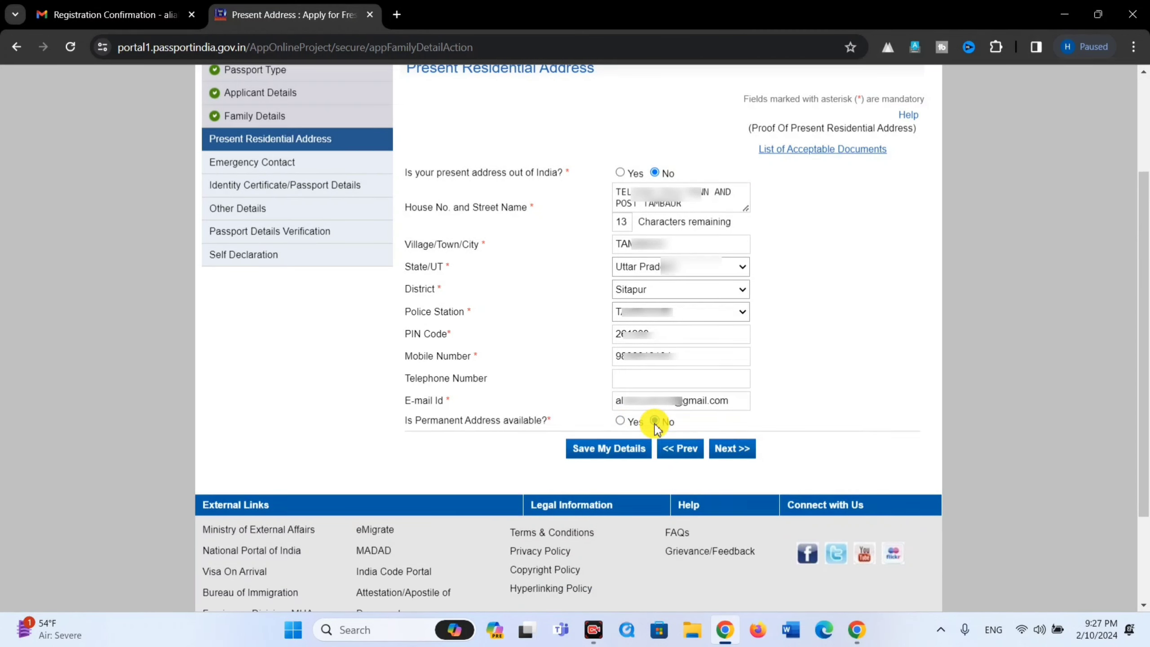
left_click(621, 422)
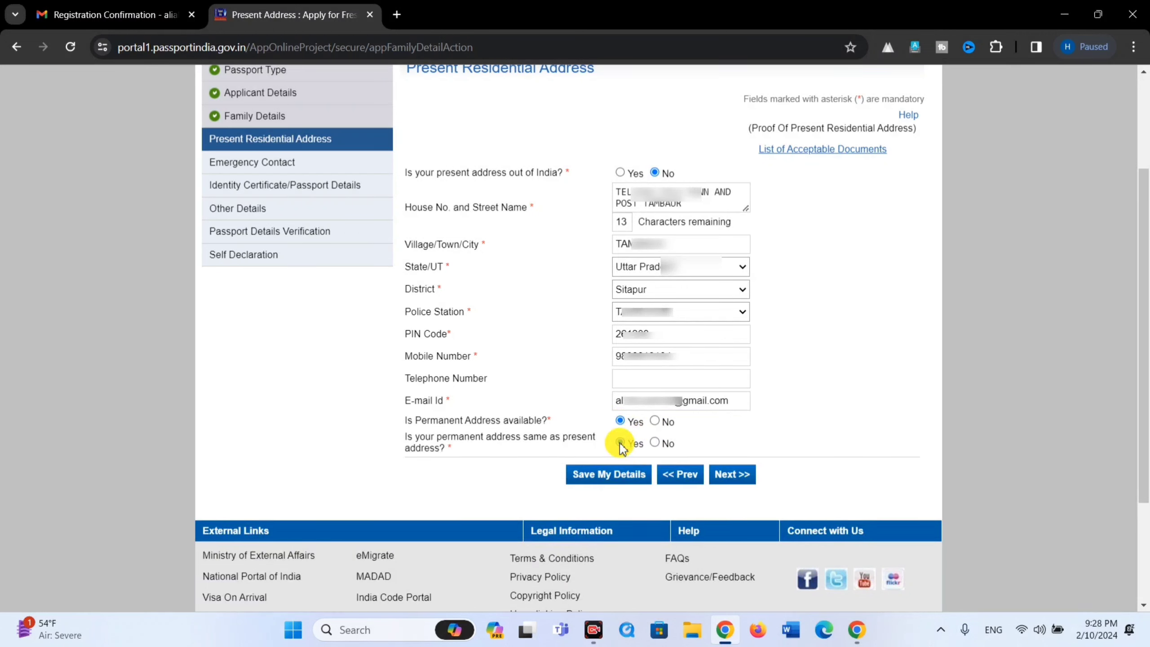
left_click(620, 443)
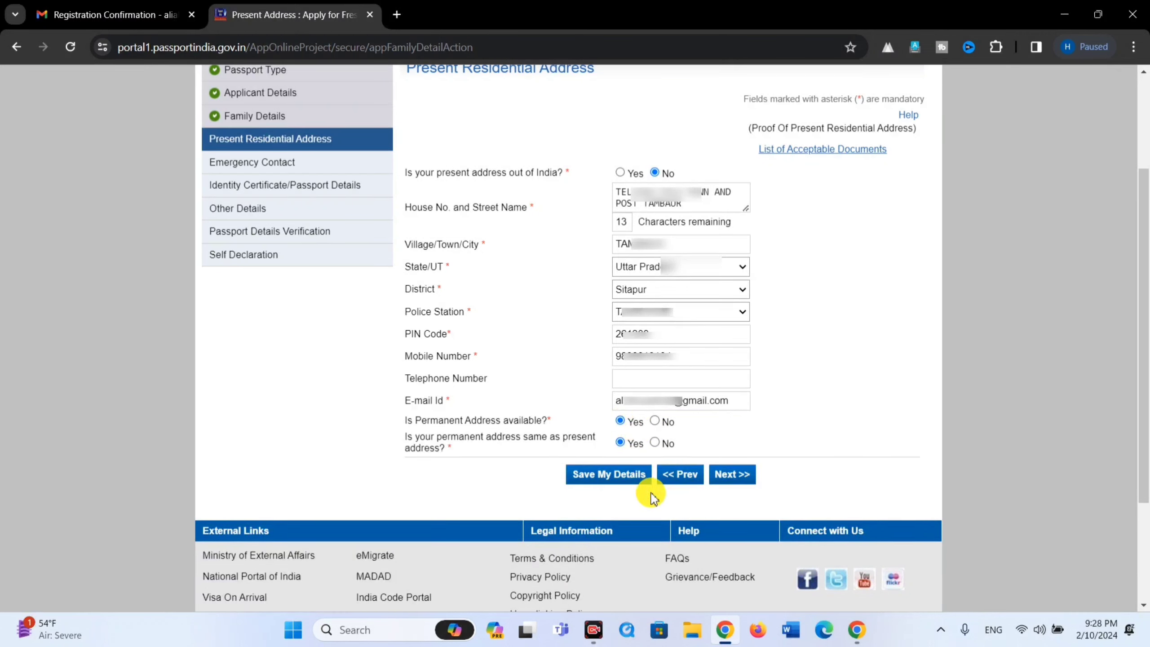
Save the present residential address, accept the SMS updates and RPO notices, and continue to Emergency Contact.
left_click(621, 481)
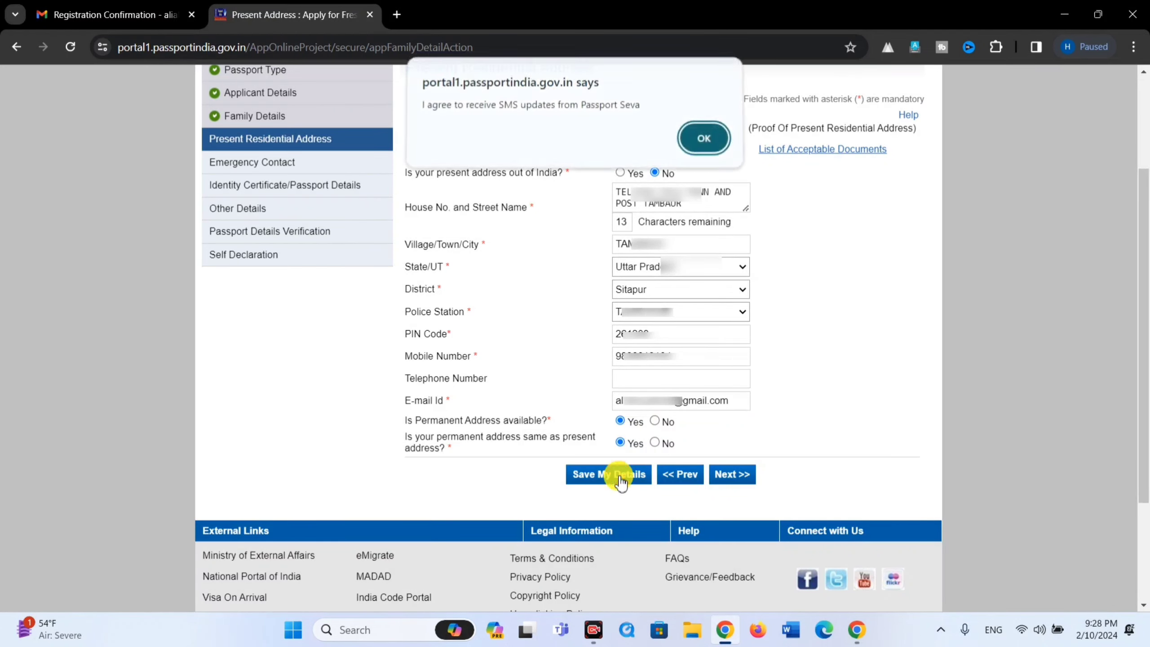
left_click(703, 144)
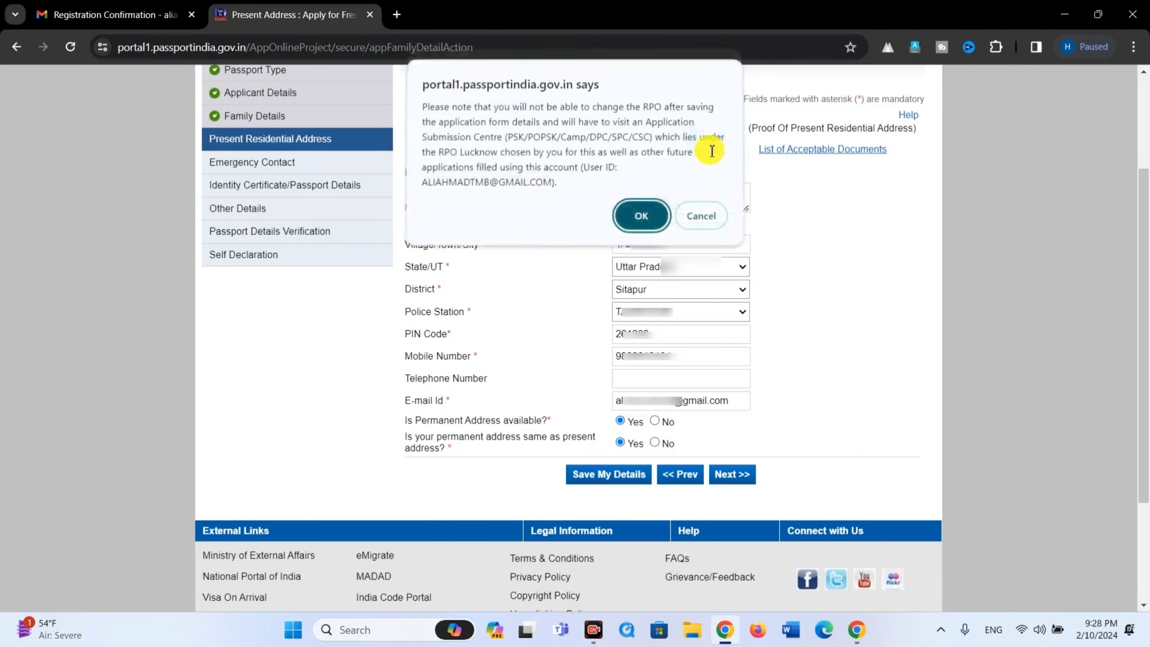
left_click(642, 216)
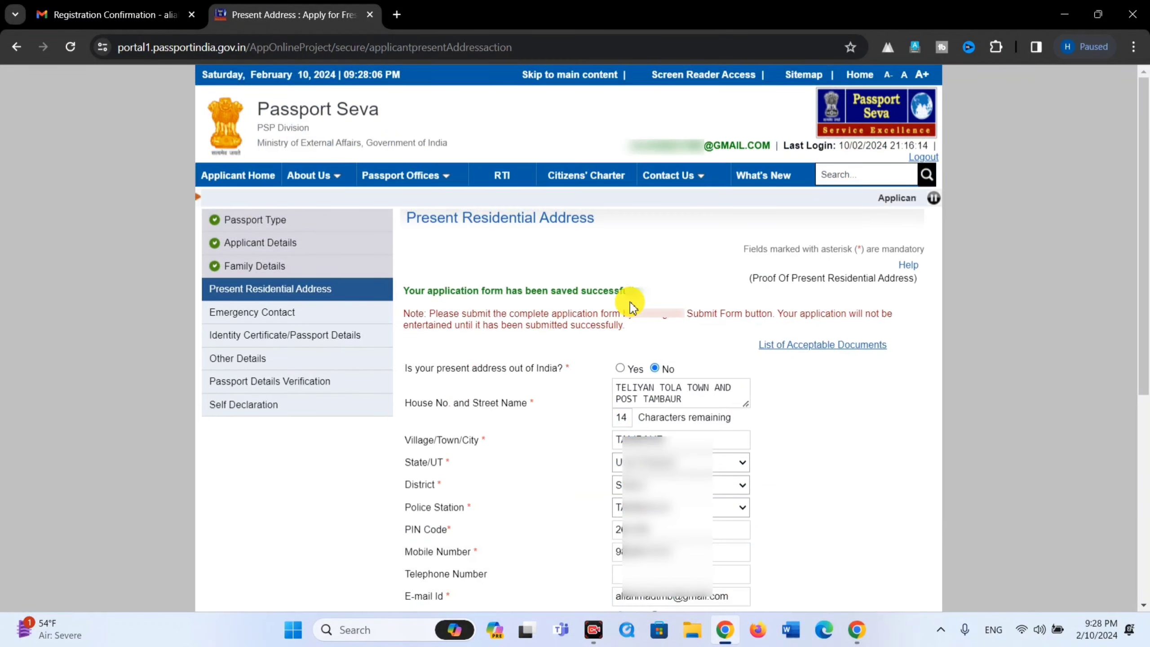
scroll(633, 309, "down", 5)
left_click(733, 317)
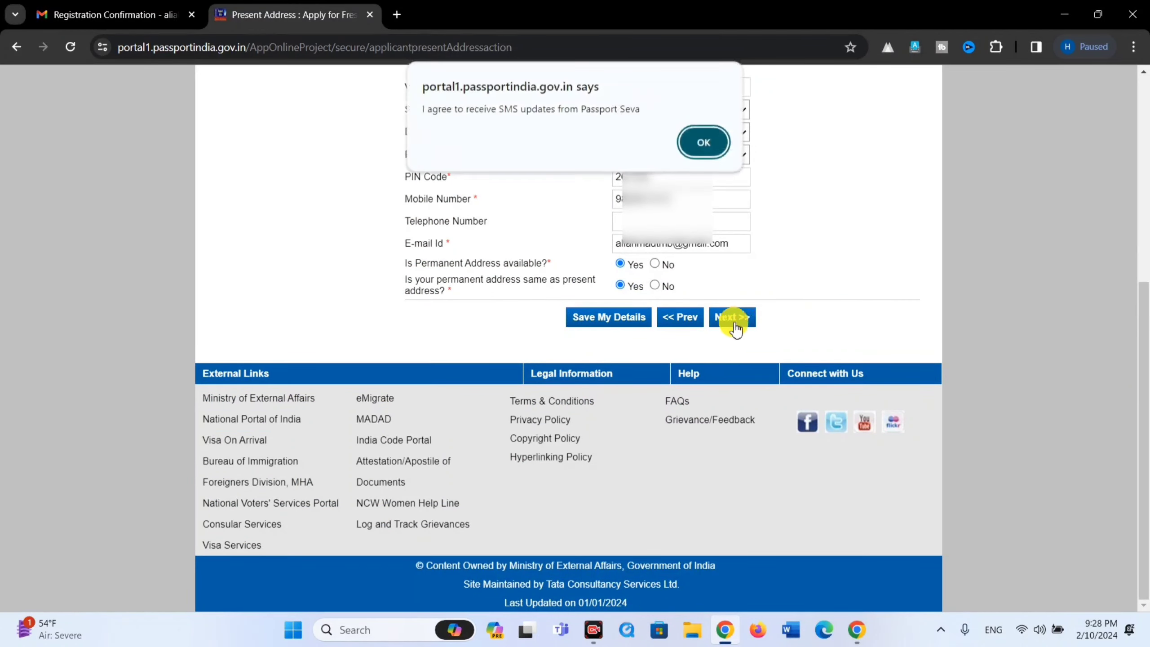
left_click(701, 161)
left_click(643, 217)
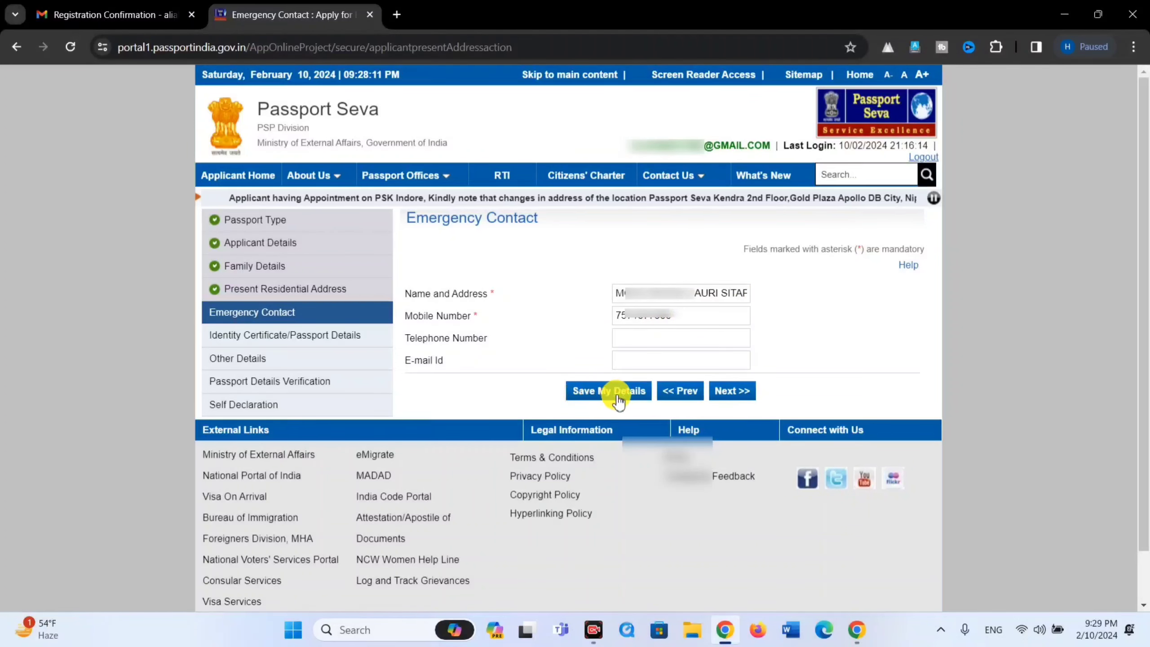
Save the emergency contact details and review the passport number, issue and expiry dates, place of issue and file number in Previous Passport.
left_click(618, 396)
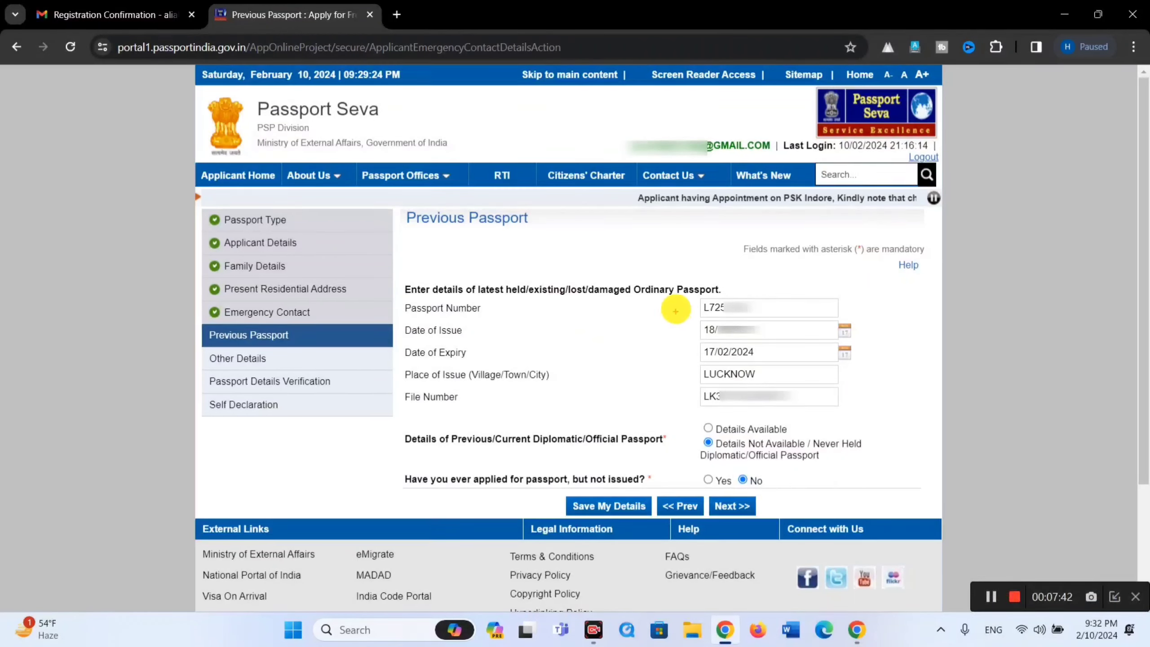
left_click_drag(717, 312, 809, 315)
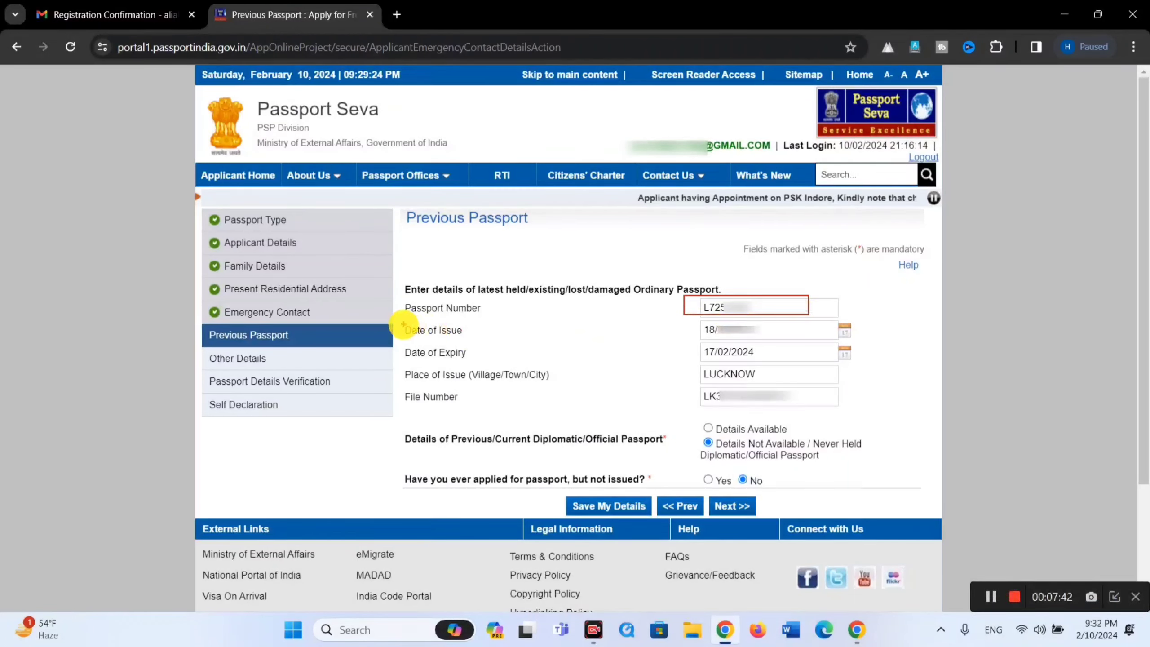
mouse_move(424, 341)
left_mouse_down()
mouse_move(595, 353)
mouse_move(789, 329)
mouse_move(829, 338)
left_mouse_up()
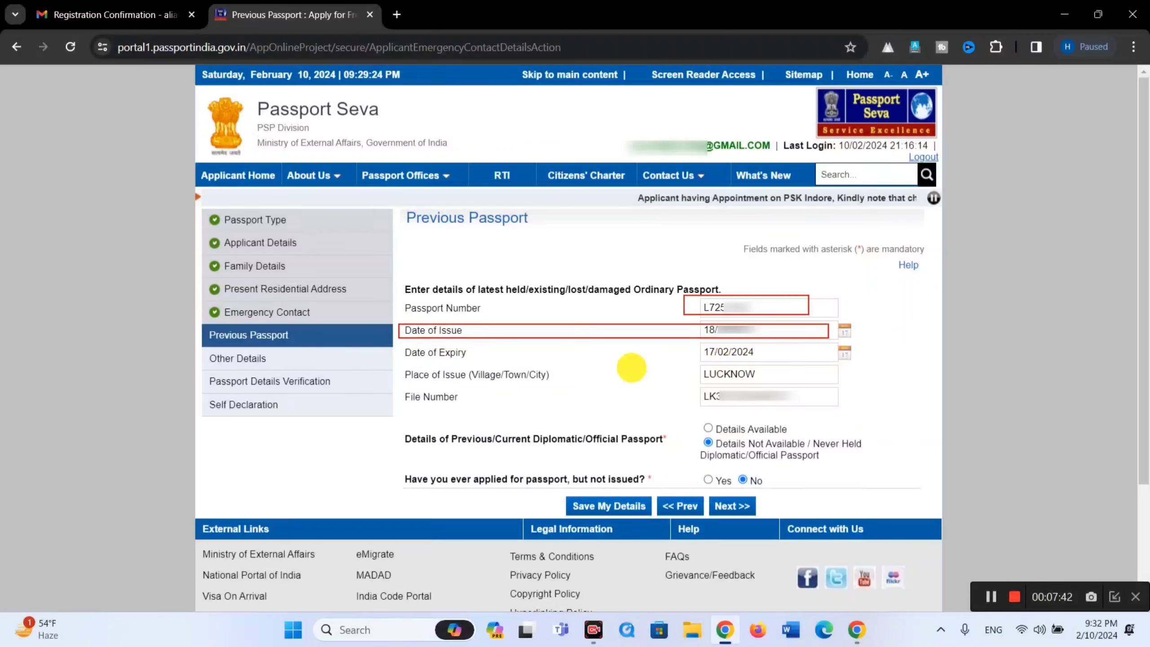
mouse_move(403, 348)
left_mouse_down()
mouse_move(526, 375)
mouse_move(660, 354)
mouse_move(768, 359)
left_mouse_up()
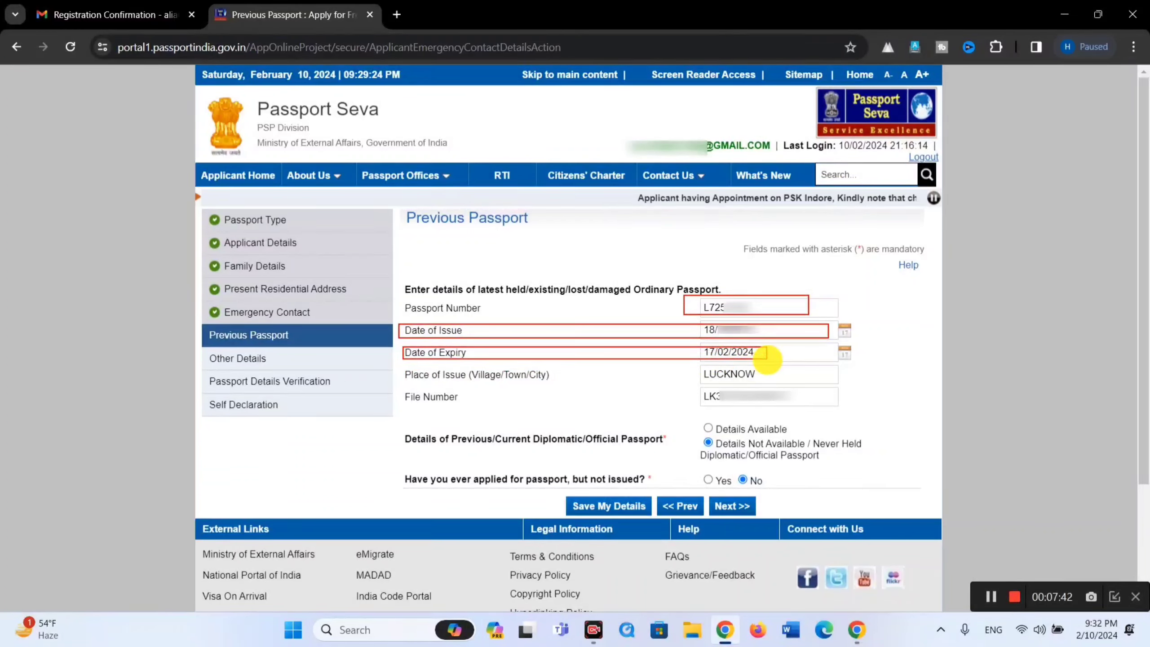
mouse_move(399, 368)
left_mouse_down()
mouse_move(502, 389)
mouse_move(858, 382)
left_mouse_up()
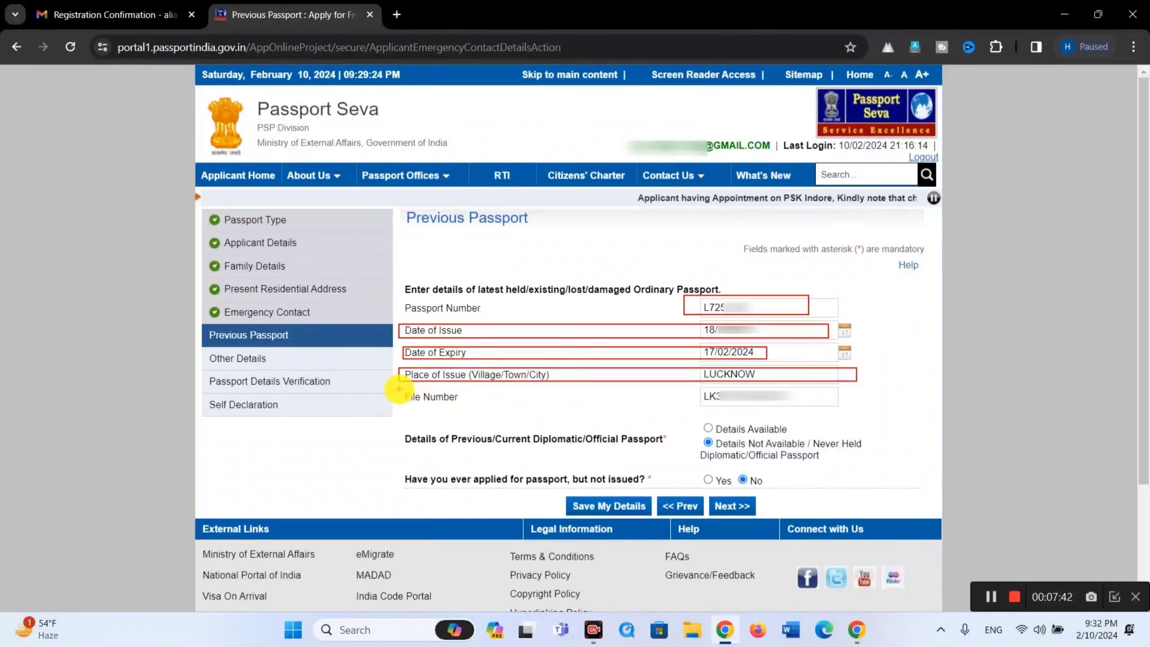
mouse_move(399, 388)
left_mouse_down()
mouse_move(679, 417)
mouse_move(863, 400)
mouse_move(860, 410)
left_mouse_up()
key("Escape")
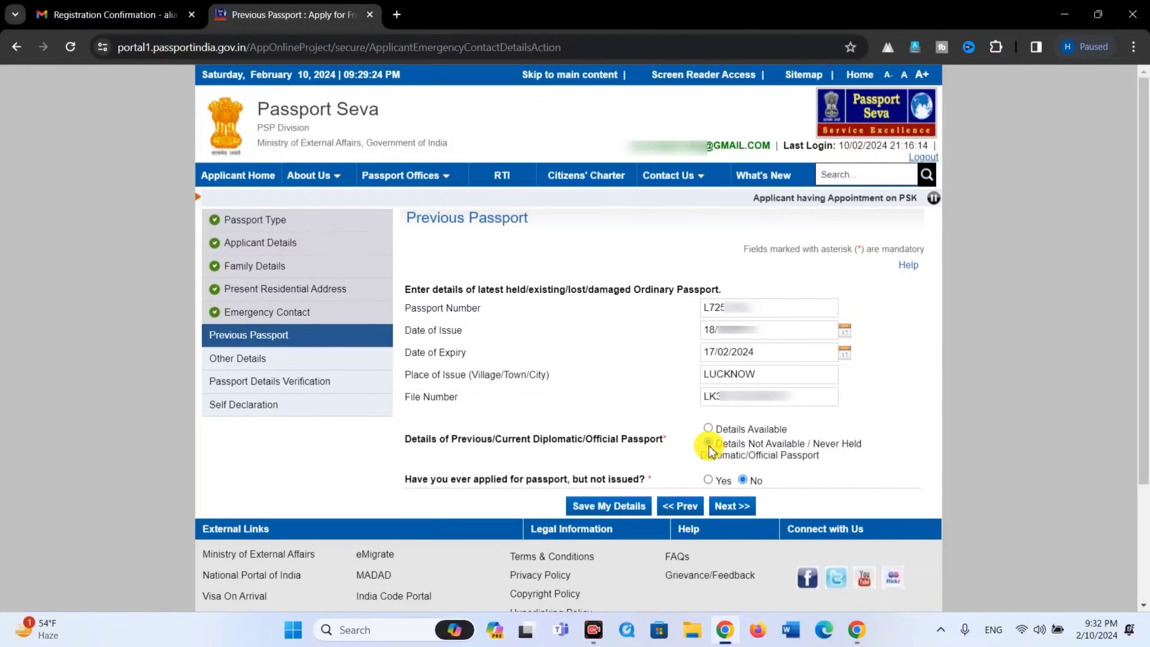
Answer No to having applied for a passport that was not issued, save the previous passport details and continue to Other Details.
left_click(743, 480)
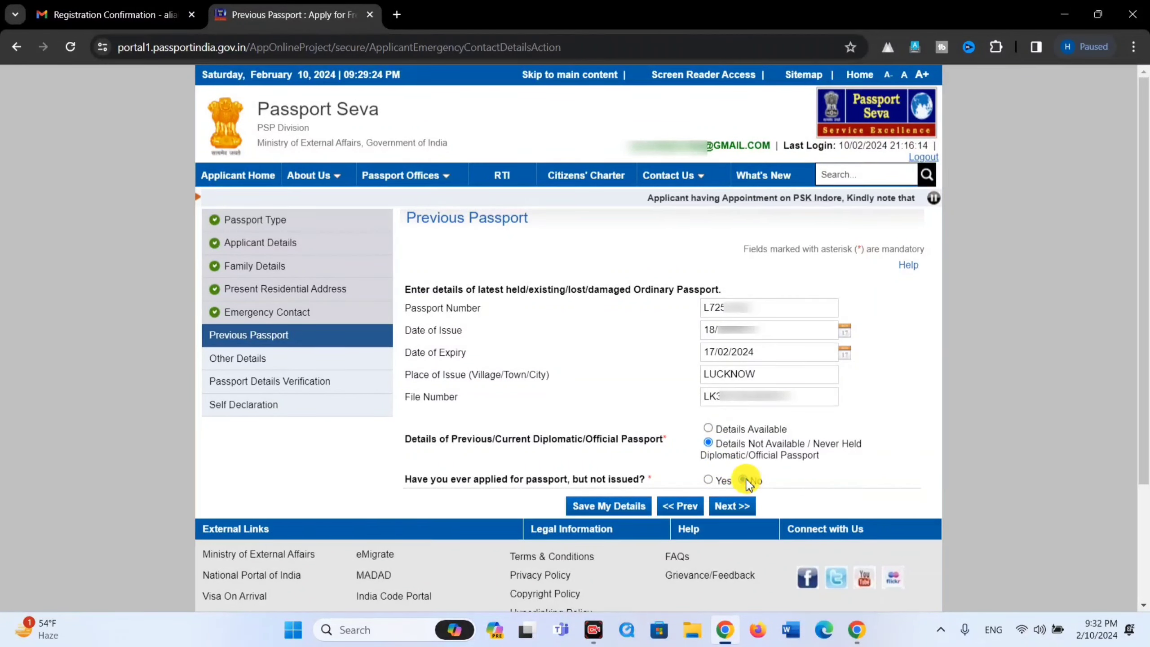
left_click(615, 511)
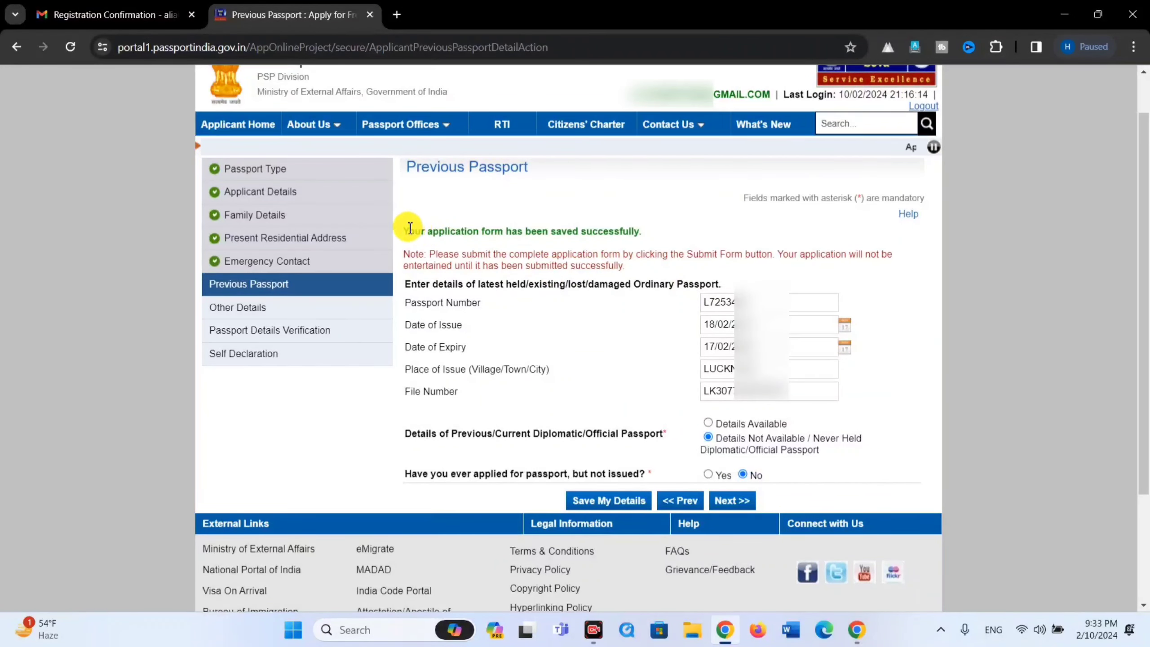
left_click_drag(409, 229, 615, 239)
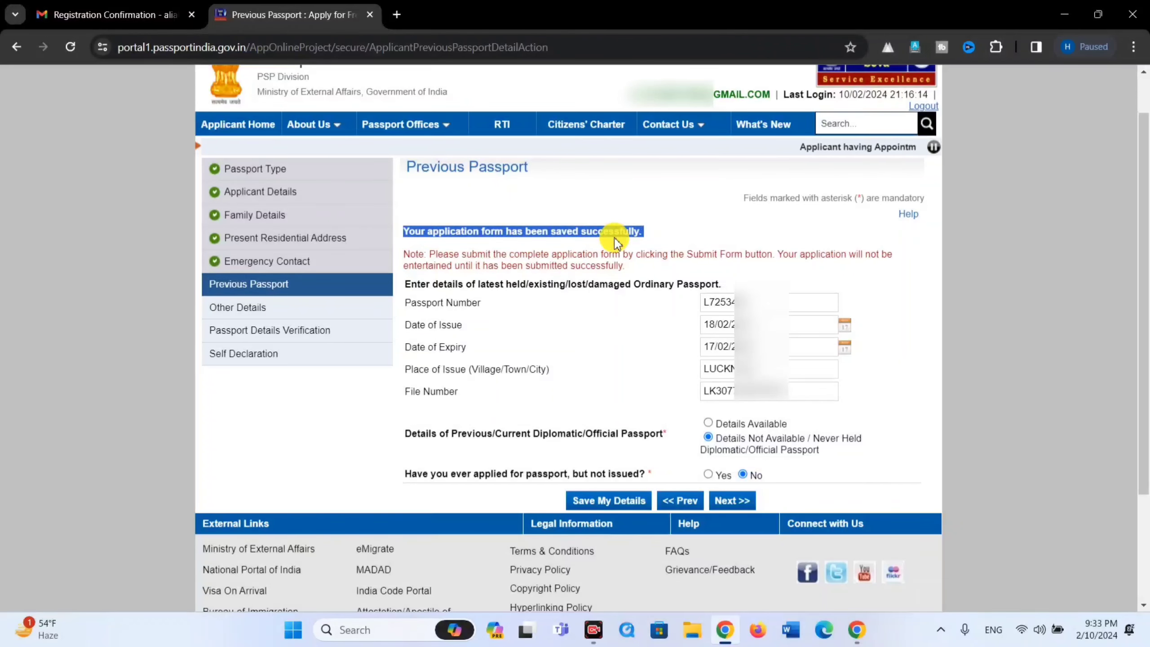
scroll(620, 242, "down", 2)
left_click(616, 308)
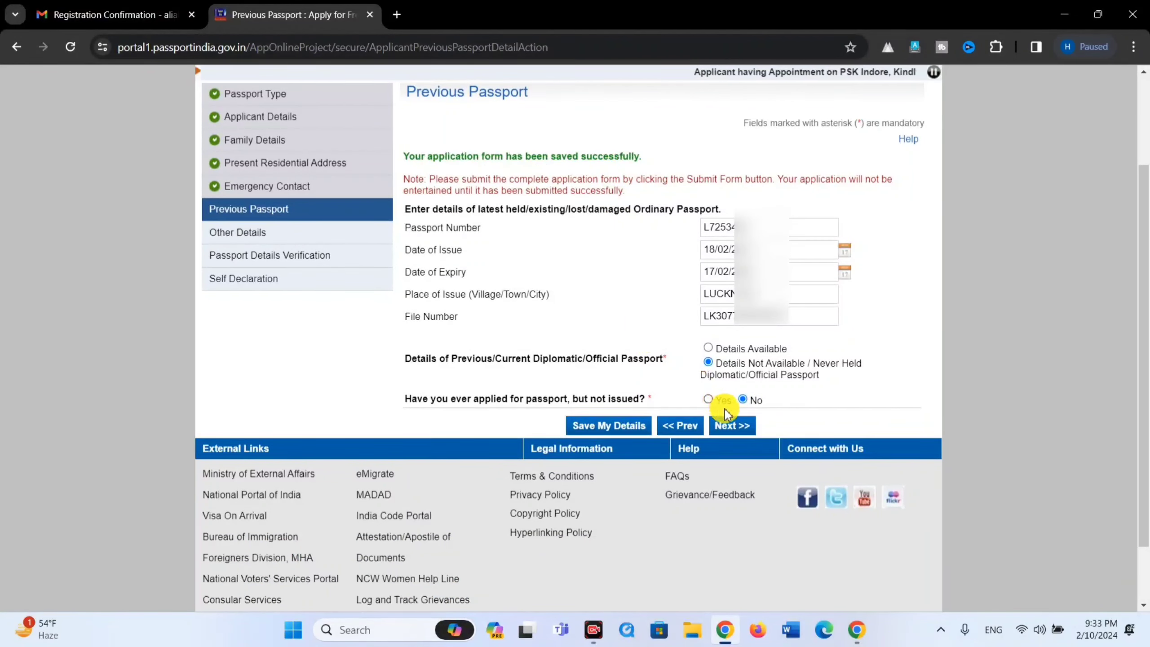
left_click(744, 431)
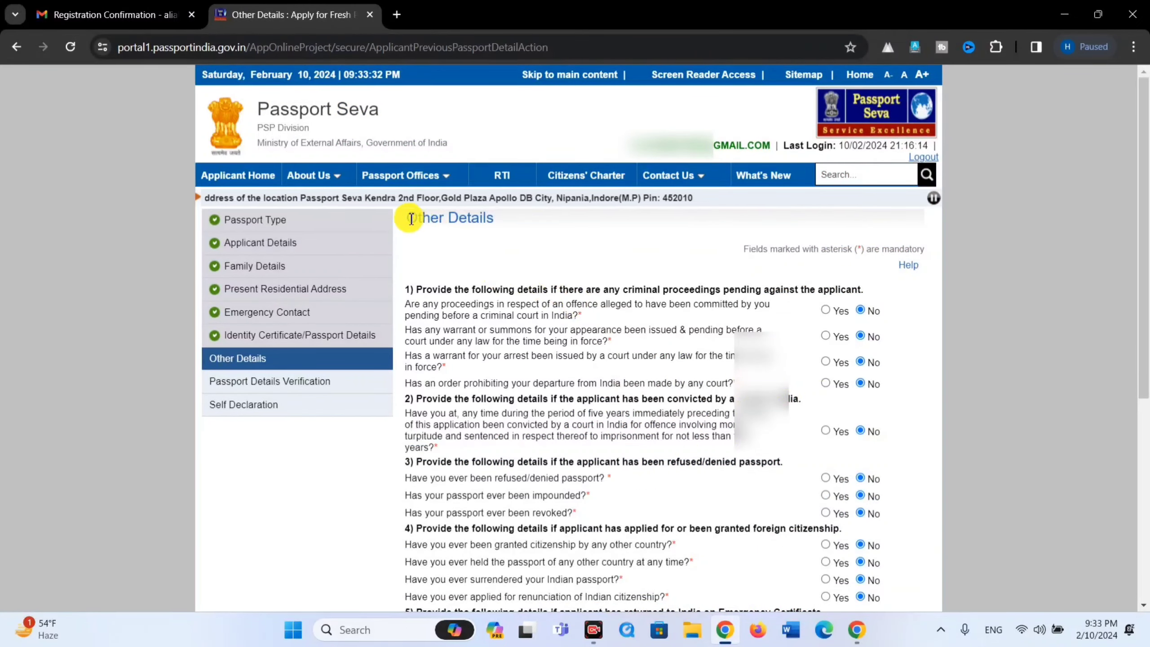
Review the criminal proceedings, passport refusal, foreign citizenship and Emergency Certificate answers in Other Details and continue to Passport Details Verification.
left_click_drag(408, 218, 512, 222)
scroll(868, 303, "down", 3)
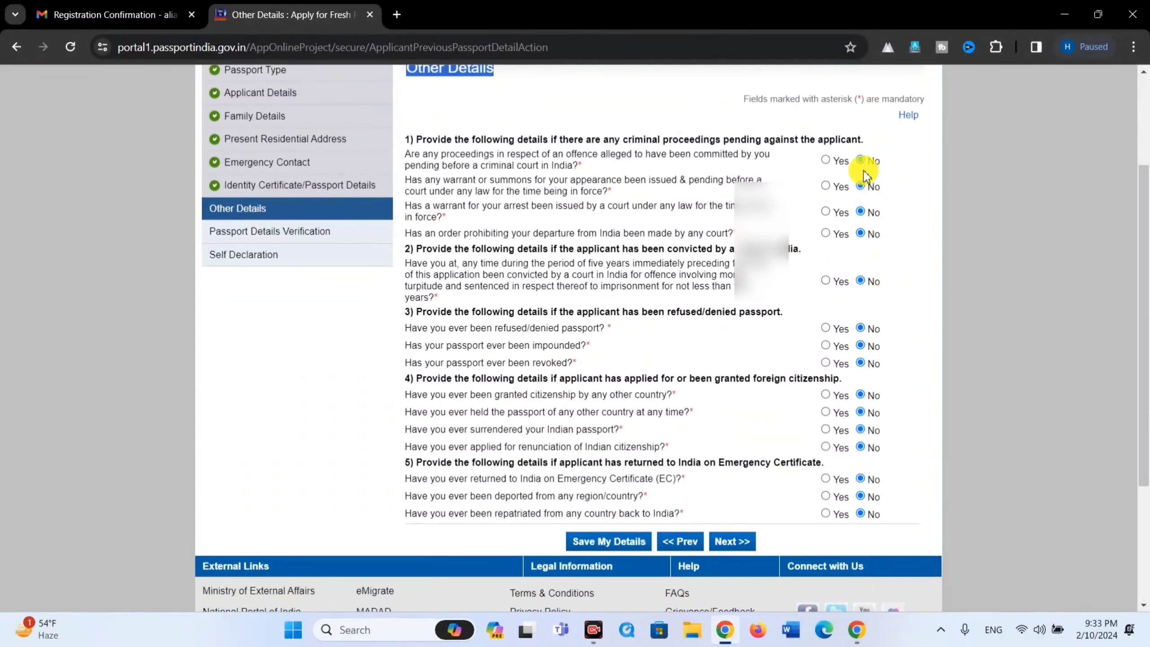
left_click_drag(868, 169, 866, 186)
left_click(884, 259)
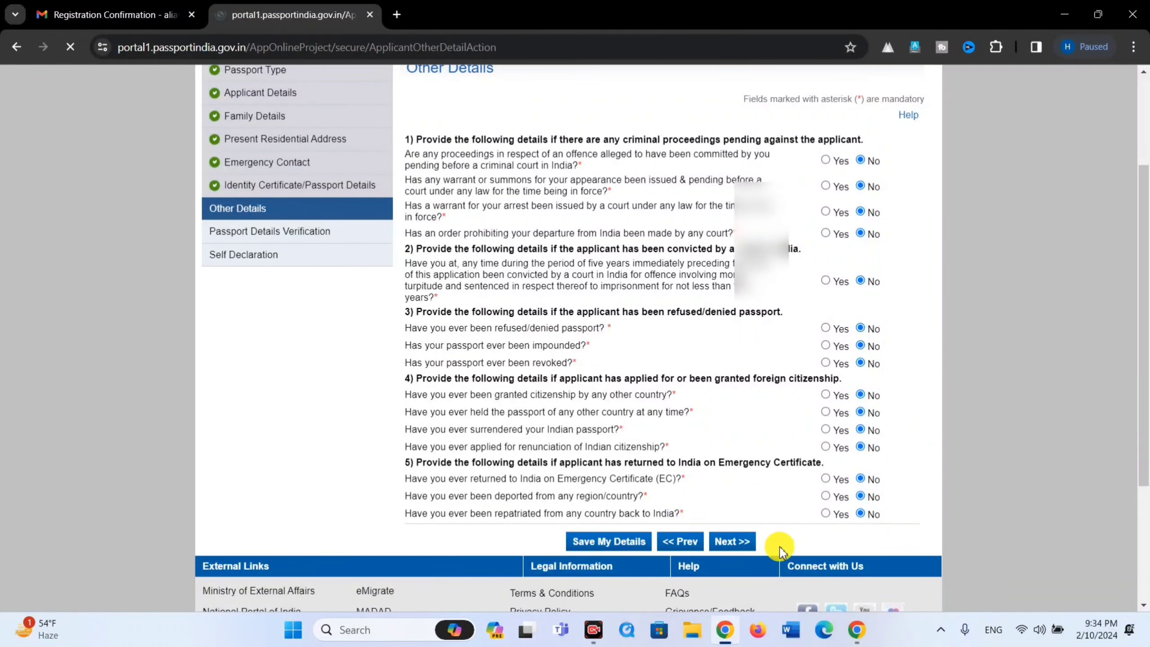
Verify the personal, family, address and old passport details in the passport preview and continue to Self Declaration.
scroll(779, 501, "down", 7)
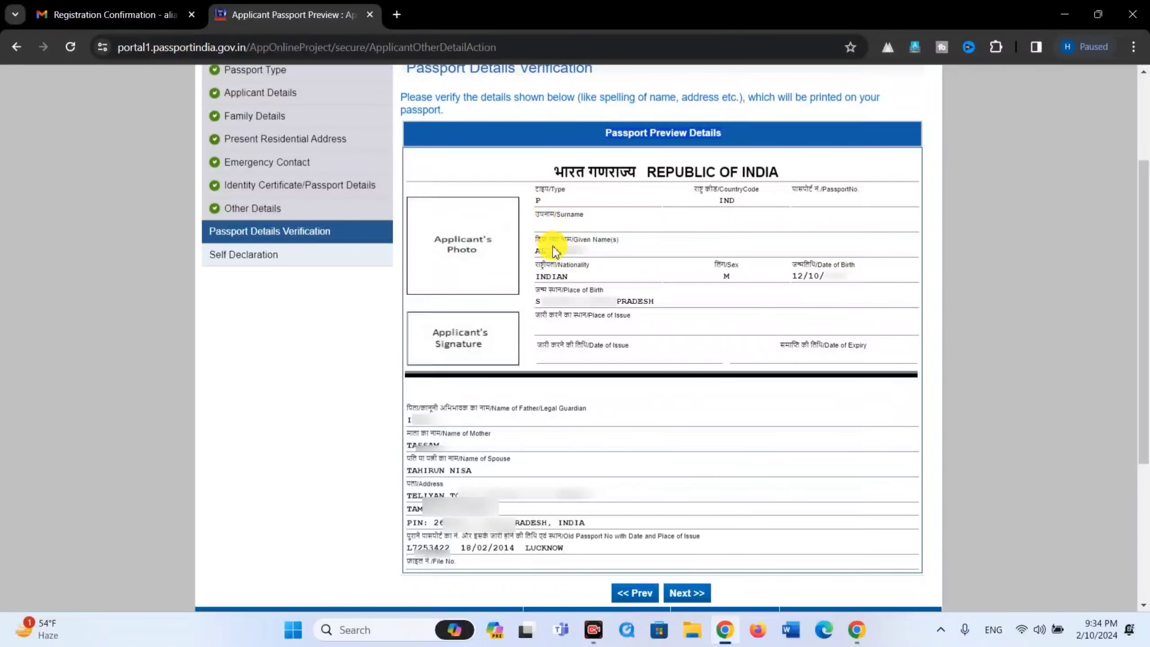
left_click_drag(424, 193, 902, 358)
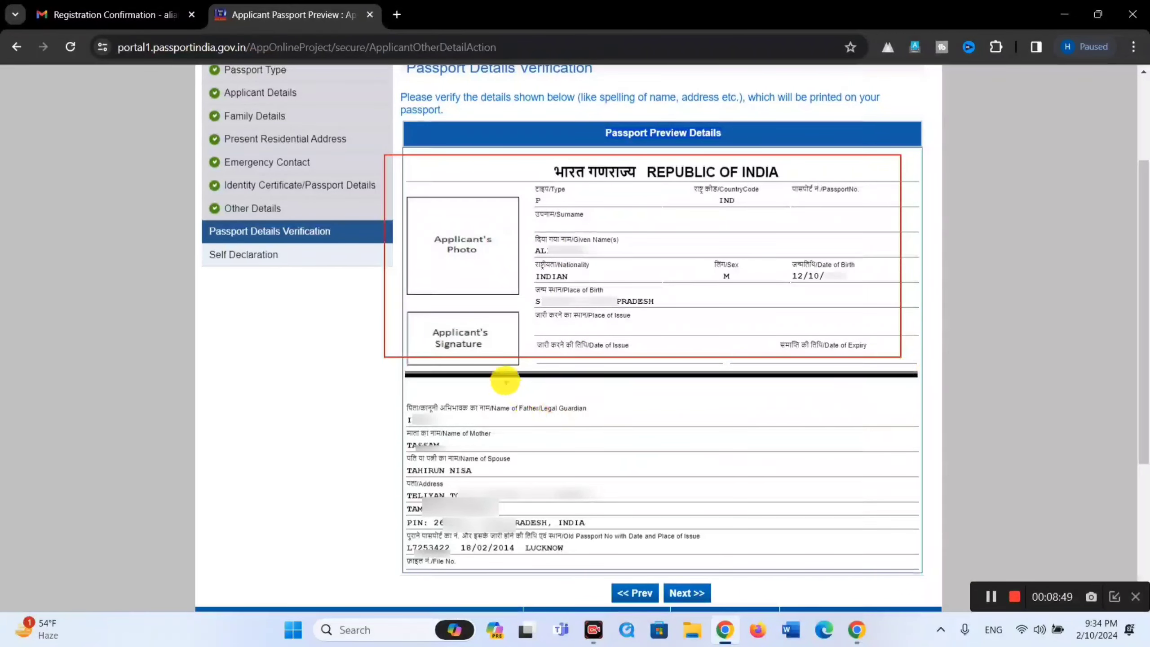
mouse_move(380, 393)
left_mouse_down()
mouse_move(796, 568)
mouse_move(820, 562)
left_mouse_up()
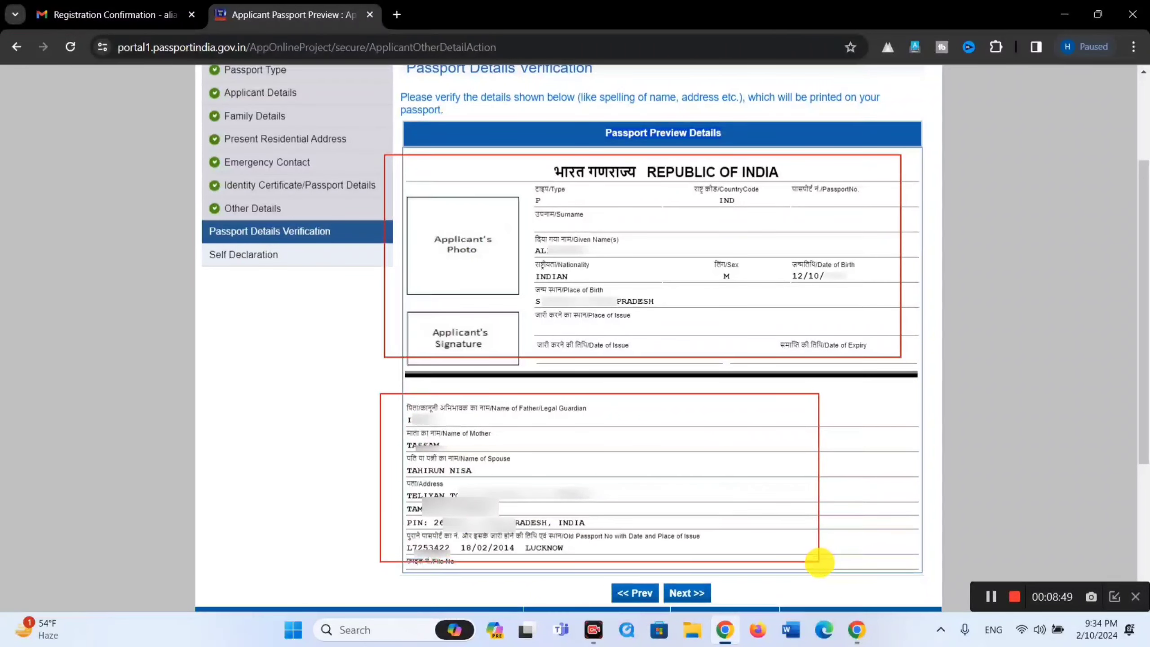
key("Escape")
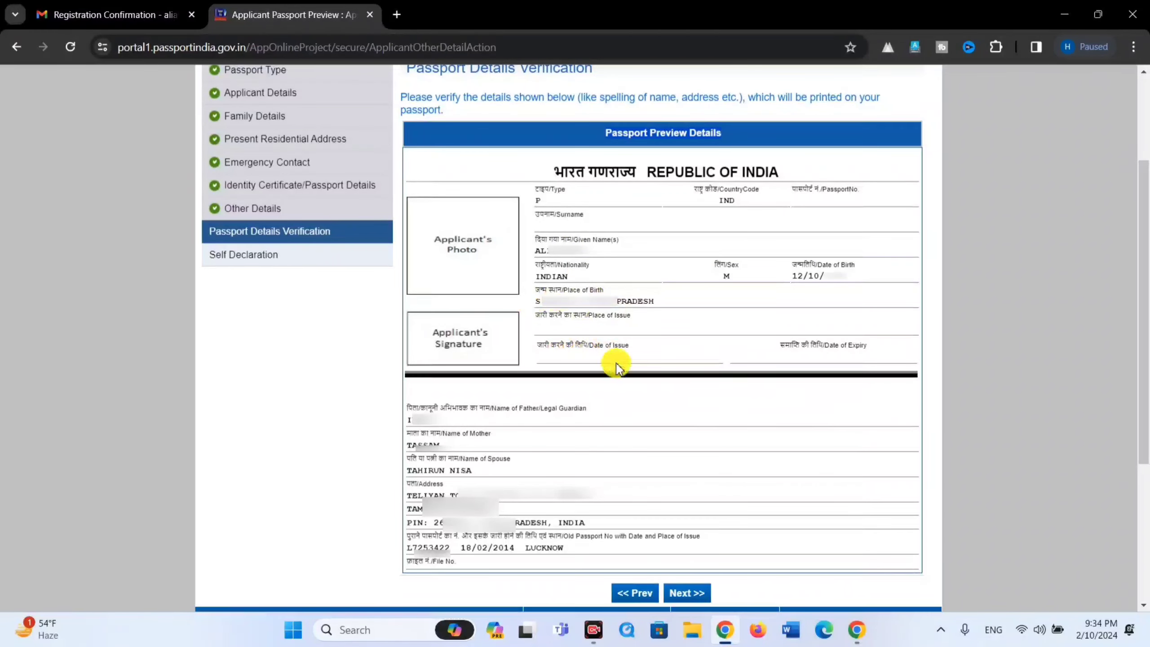
scroll(727, 322, "down", 2)
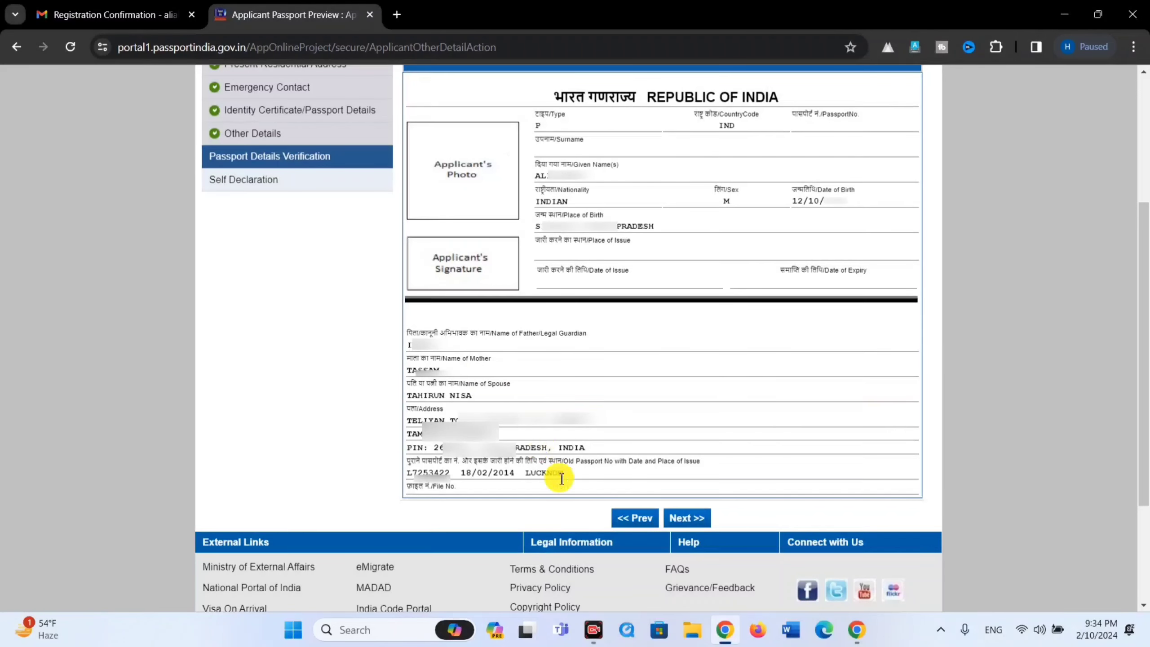
left_click(687, 518)
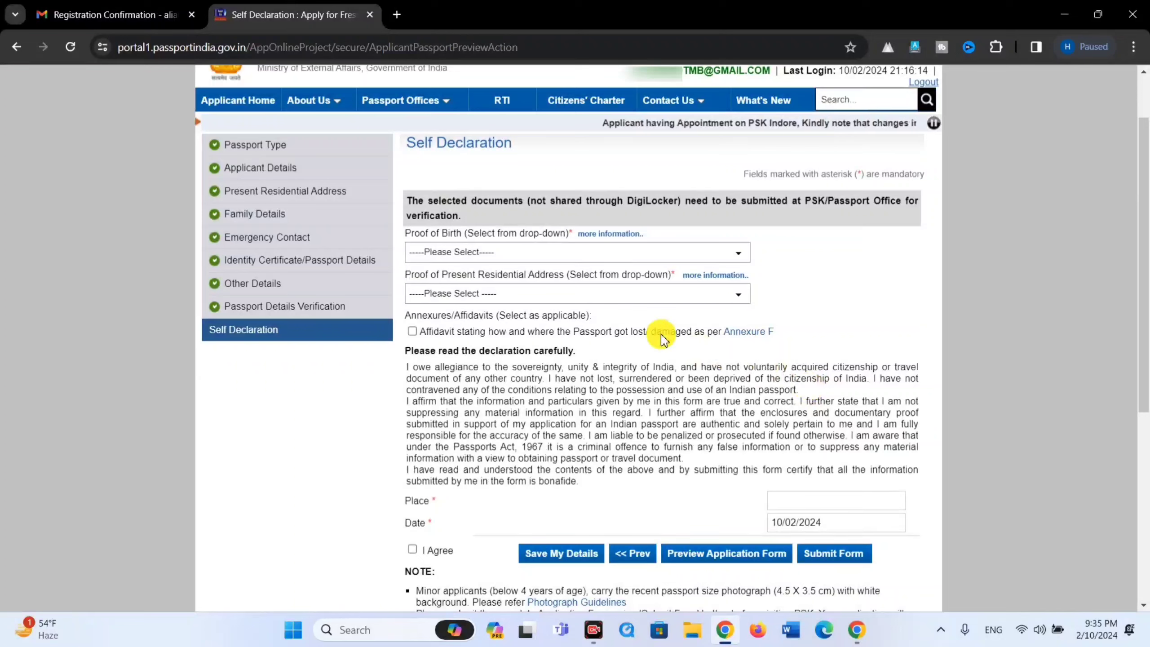
Look through the proof of birth options and select PAN Card issued by the Income Tax Department.
left_click(474, 254)
left_click(480, 259)
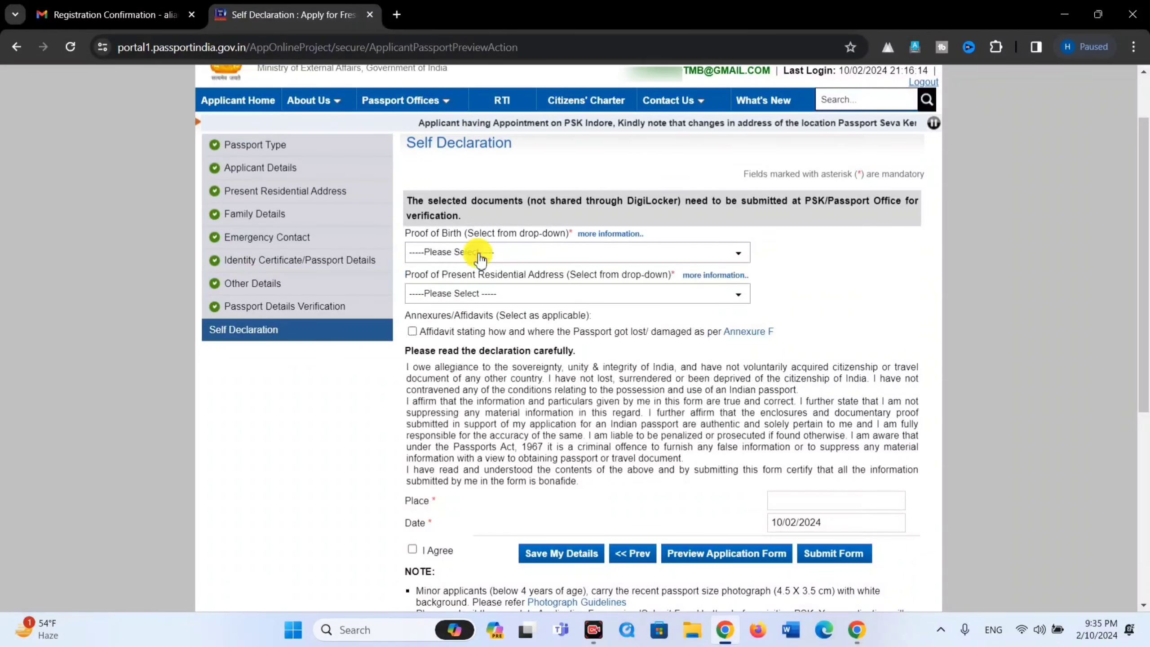
left_click(480, 259)
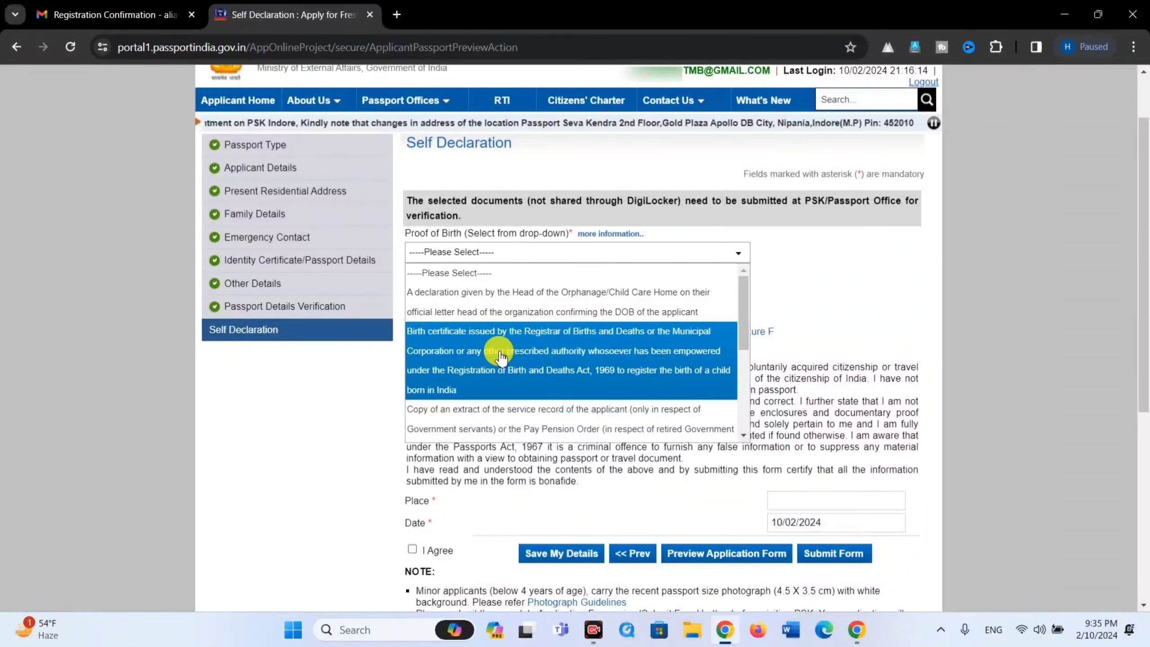
key("Up")
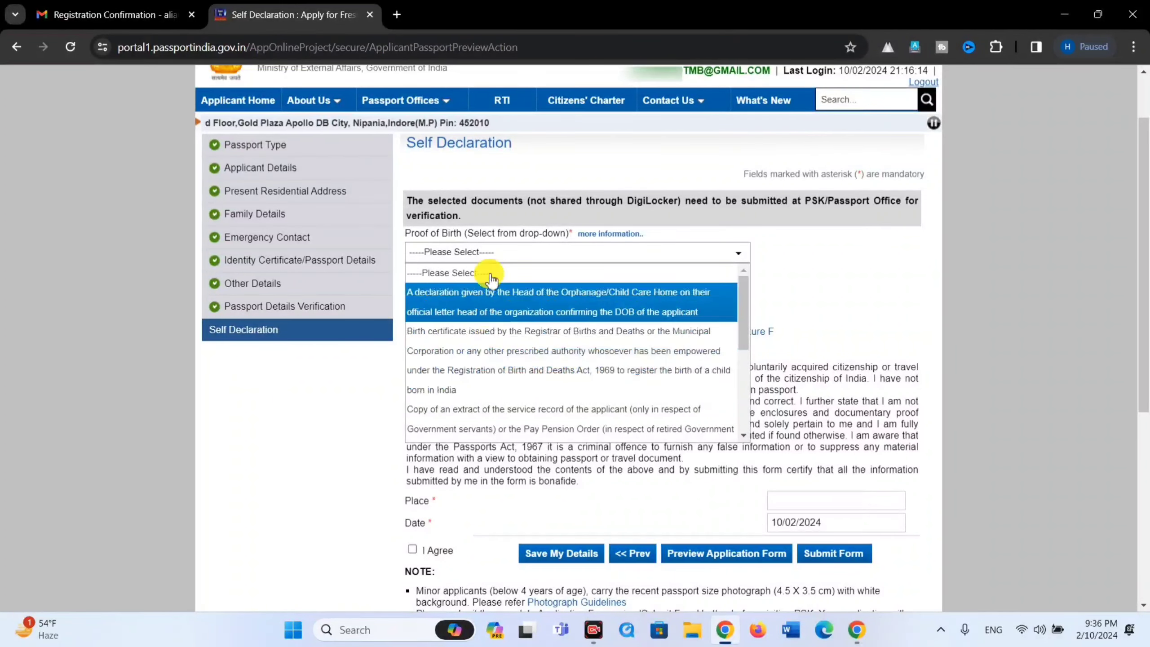
left_click(483, 253)
left_click(487, 254)
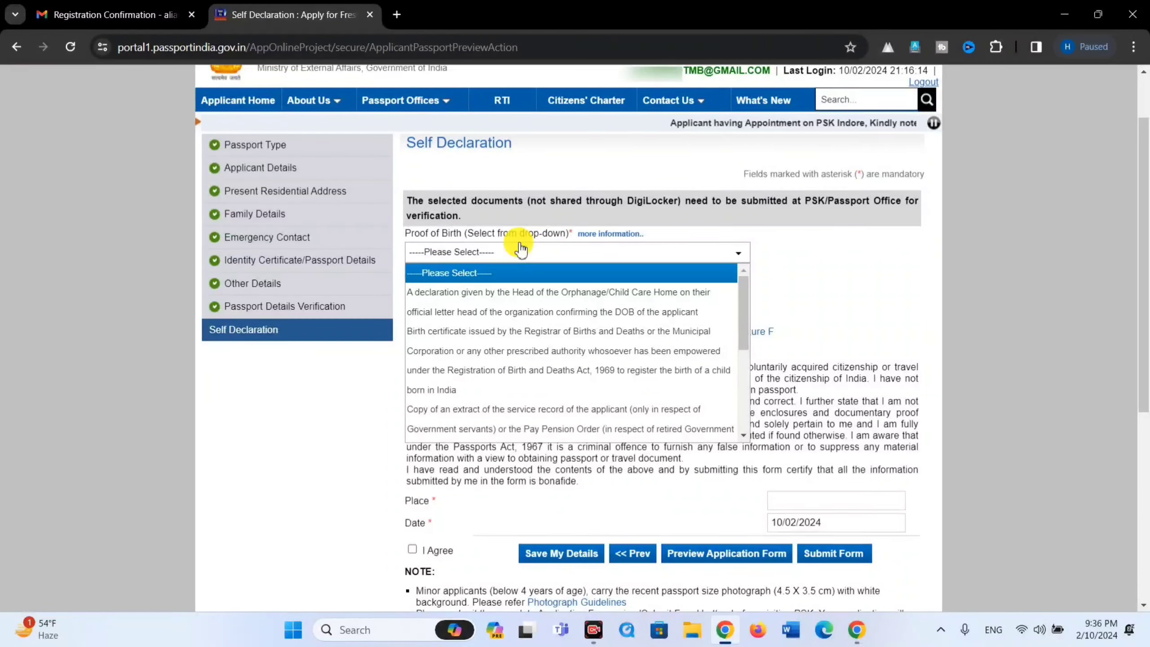
left_click(487, 252)
left_click(484, 254)
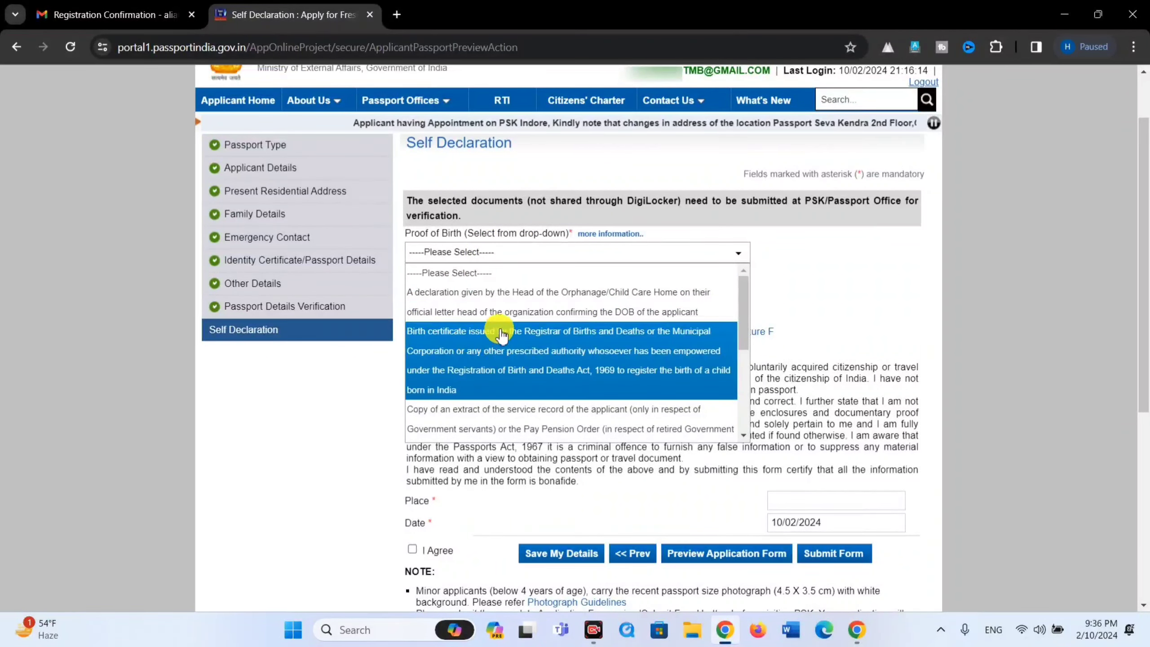
scroll(501, 338, "down", 1)
scroll(502, 335, "down", 3)
left_click(553, 278)
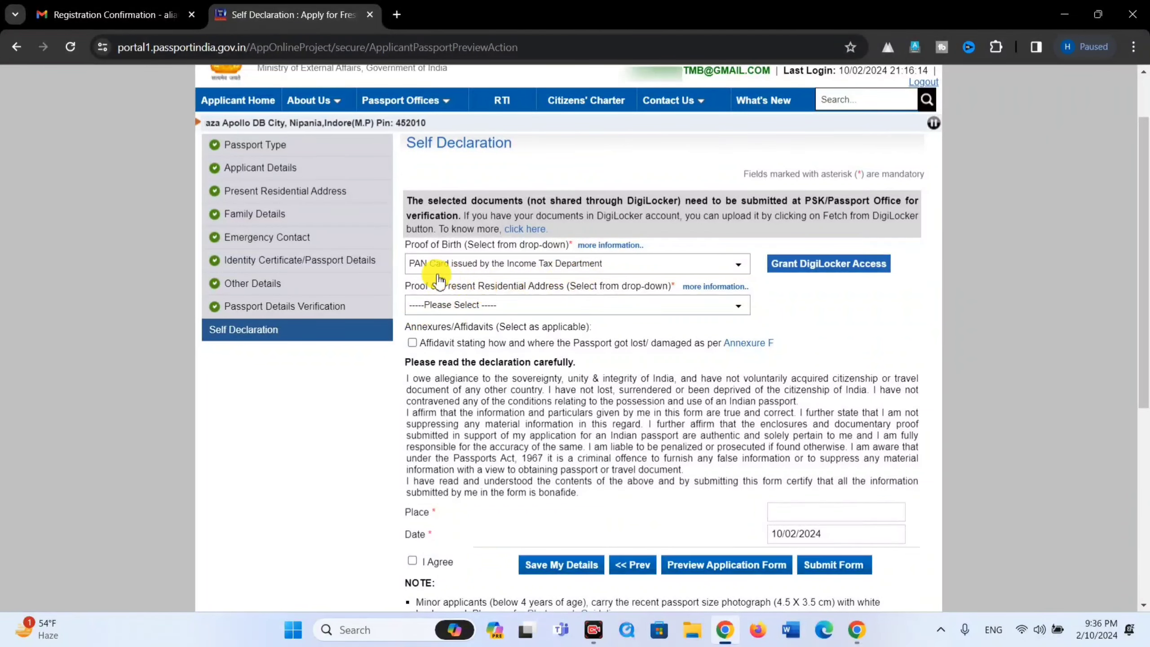
Choose Aadhaar Card (Address Proof) as proof of present residential address and agree to the self declaration.
left_click(582, 307)
left_click(527, 346)
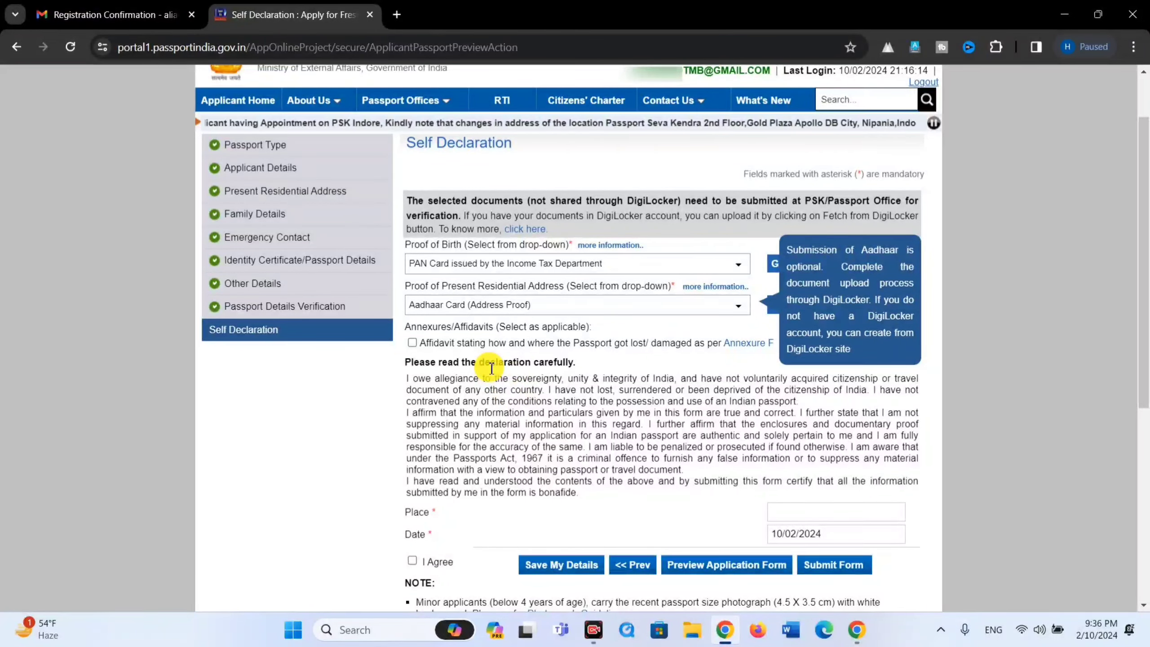
scroll(552, 414, "down", 1)
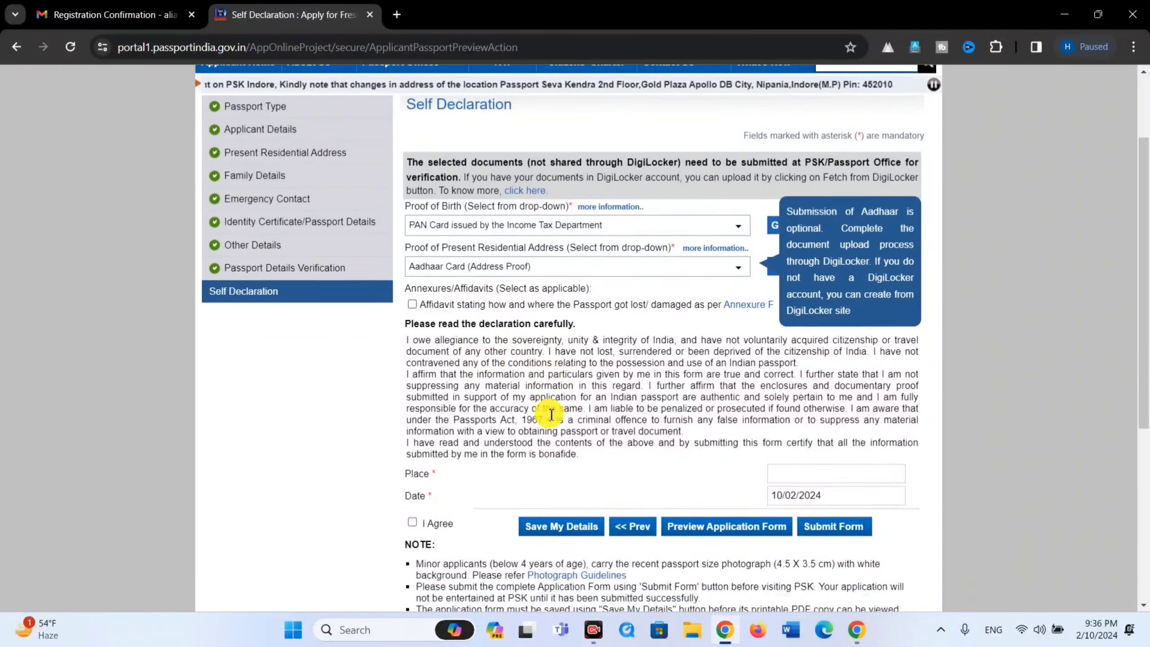
scroll(552, 414, "down", 3)
left_click(413, 416)
scroll(475, 341, "up", 4)
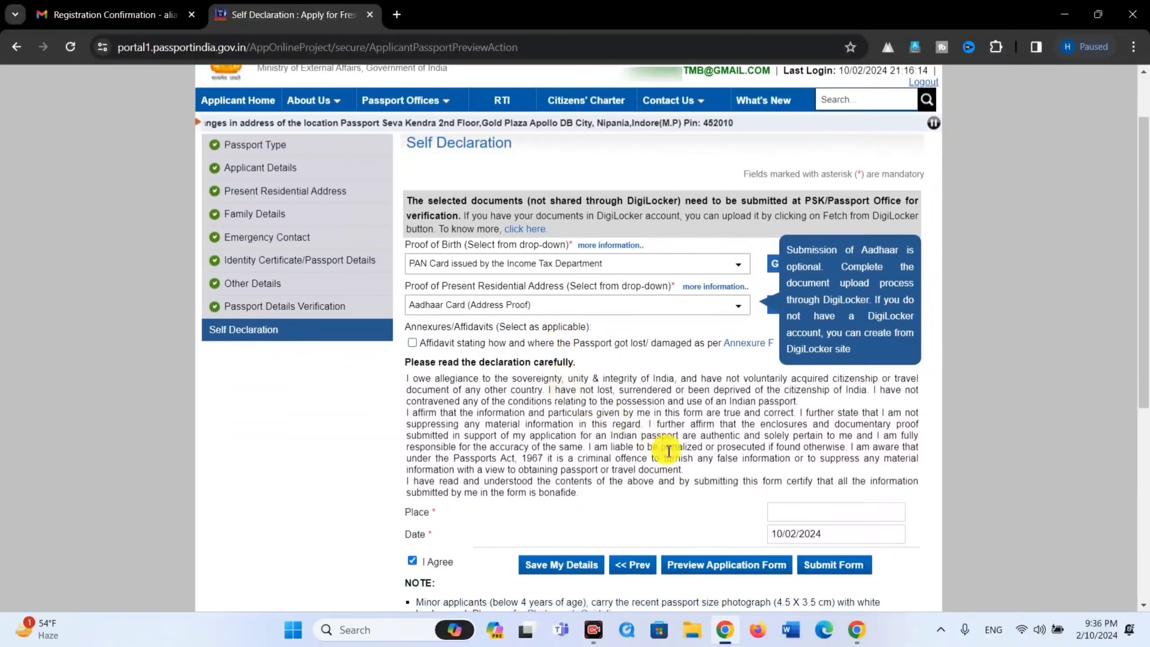
Include the affidavit on how and where the passport got lost or damaged, and open the Annexure F document.
left_click(832, 513)
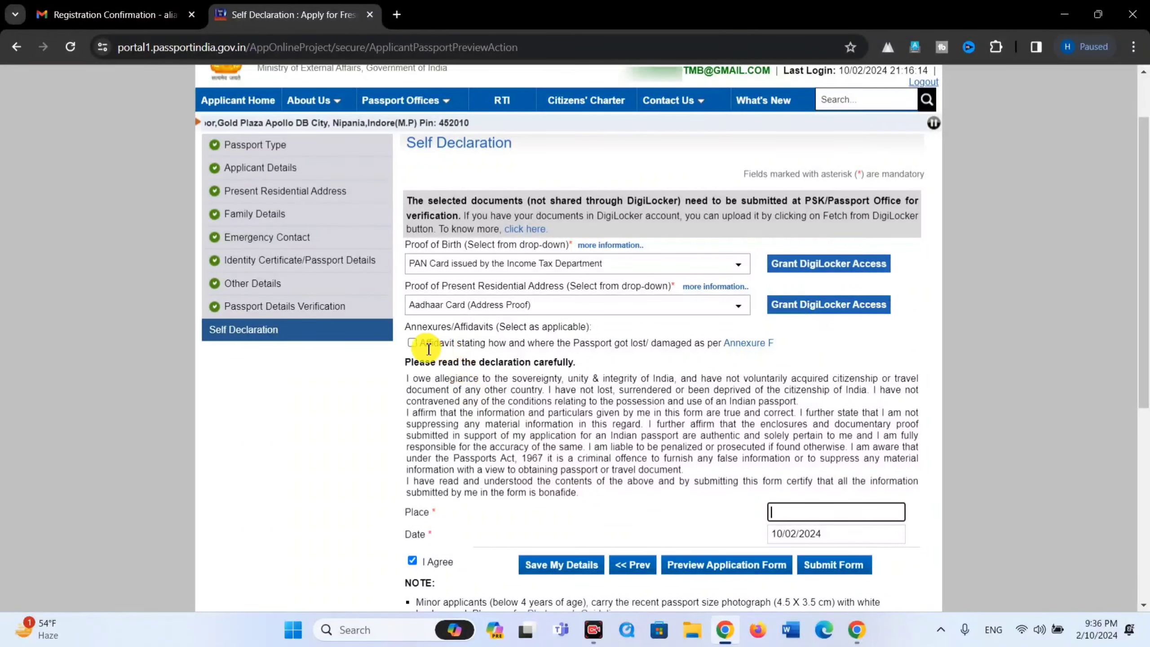
left_click(413, 344)
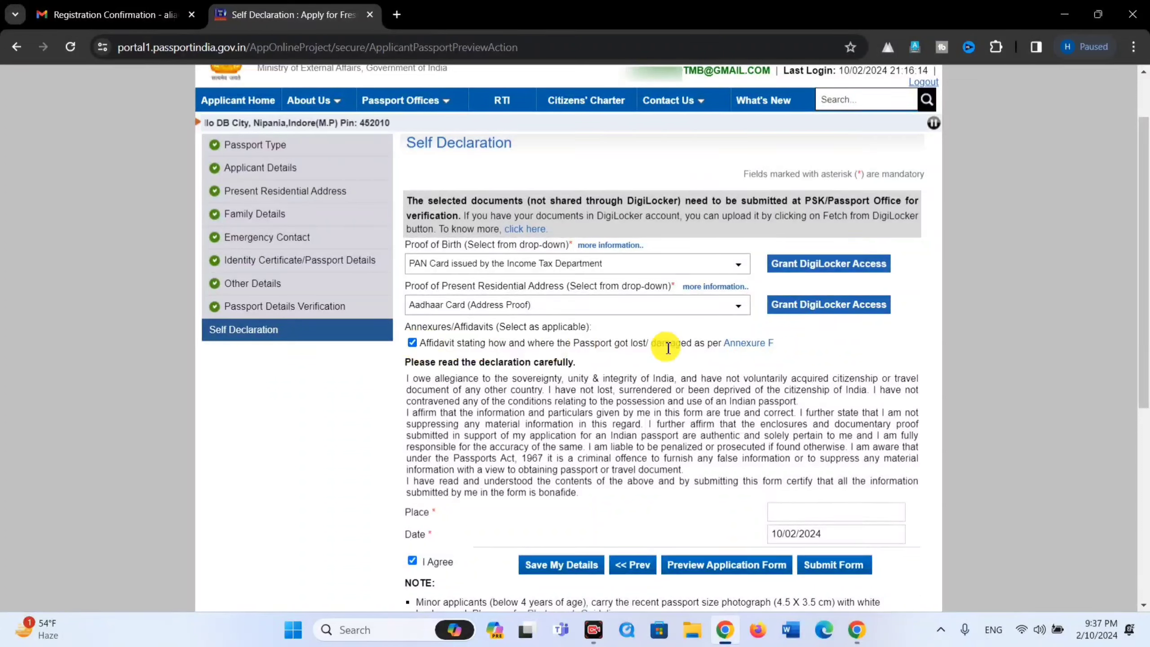
left_click(754, 344)
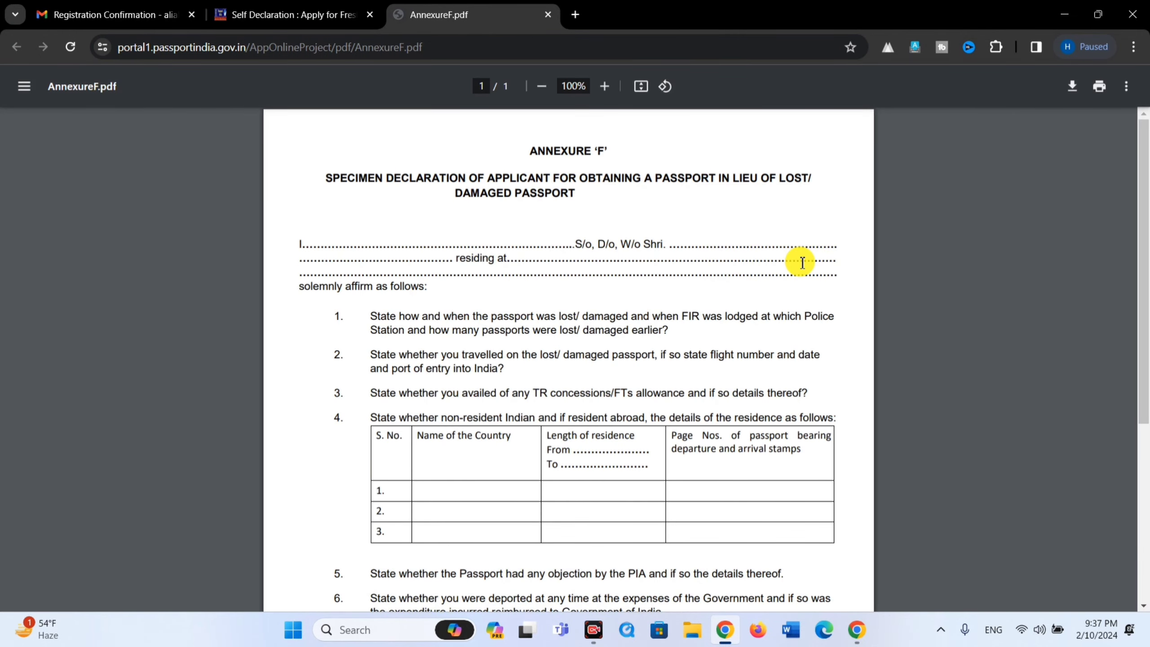
Read through the Annexure F specimen declaration, from its title to the applicant's signature section.
left_click_drag(567, 261, 727, 268)
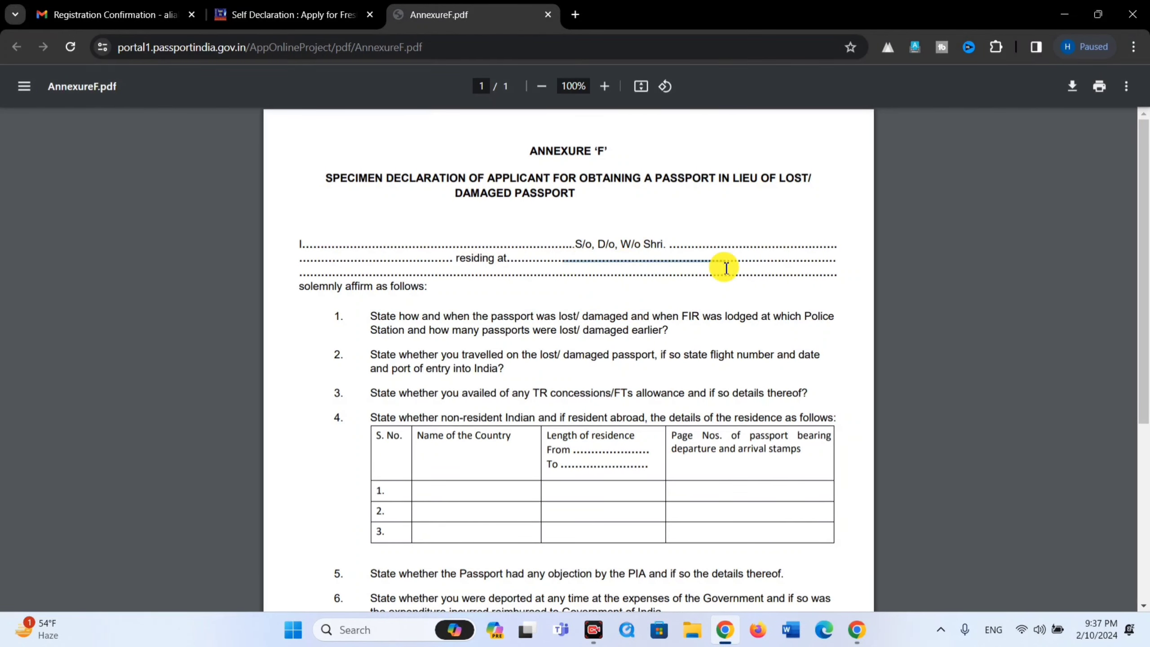
scroll(525, 267, "down", 5)
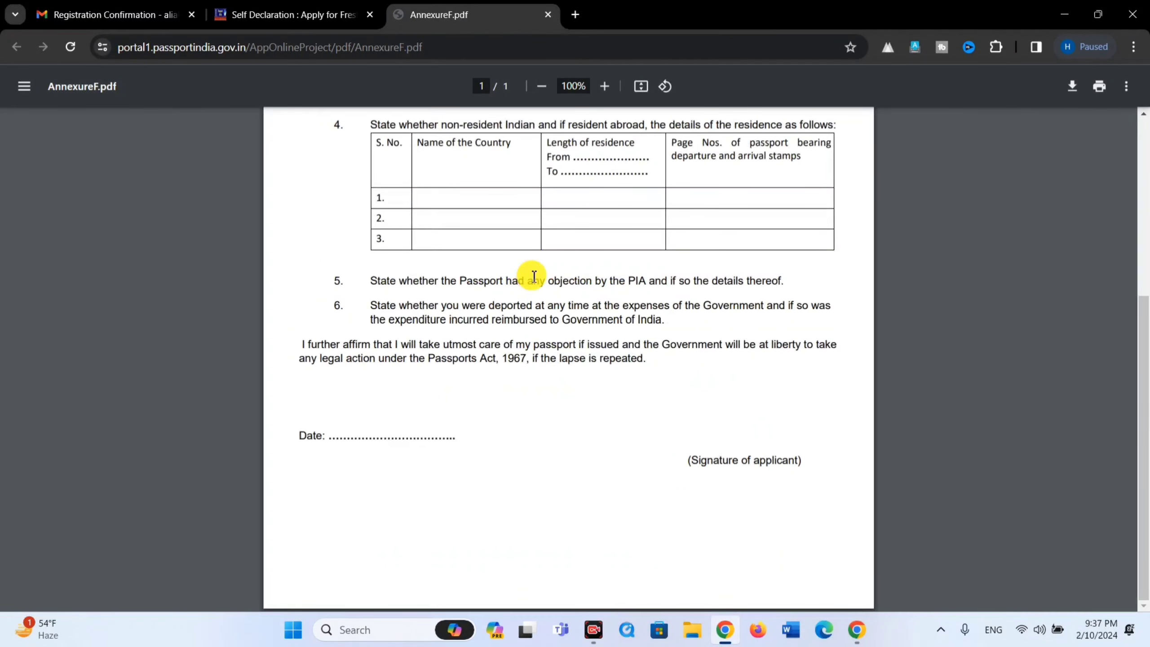
scroll(534, 276, "up", 5)
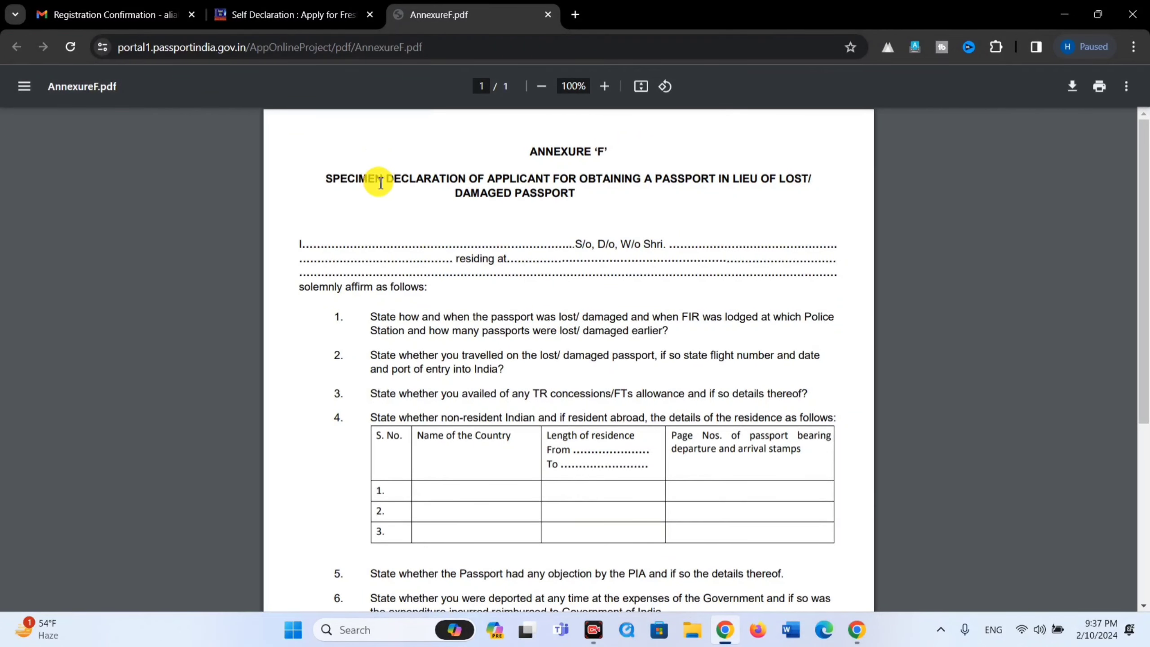
left_click_drag(360, 179, 464, 192)
left_click_drag(814, 178, 615, 181)
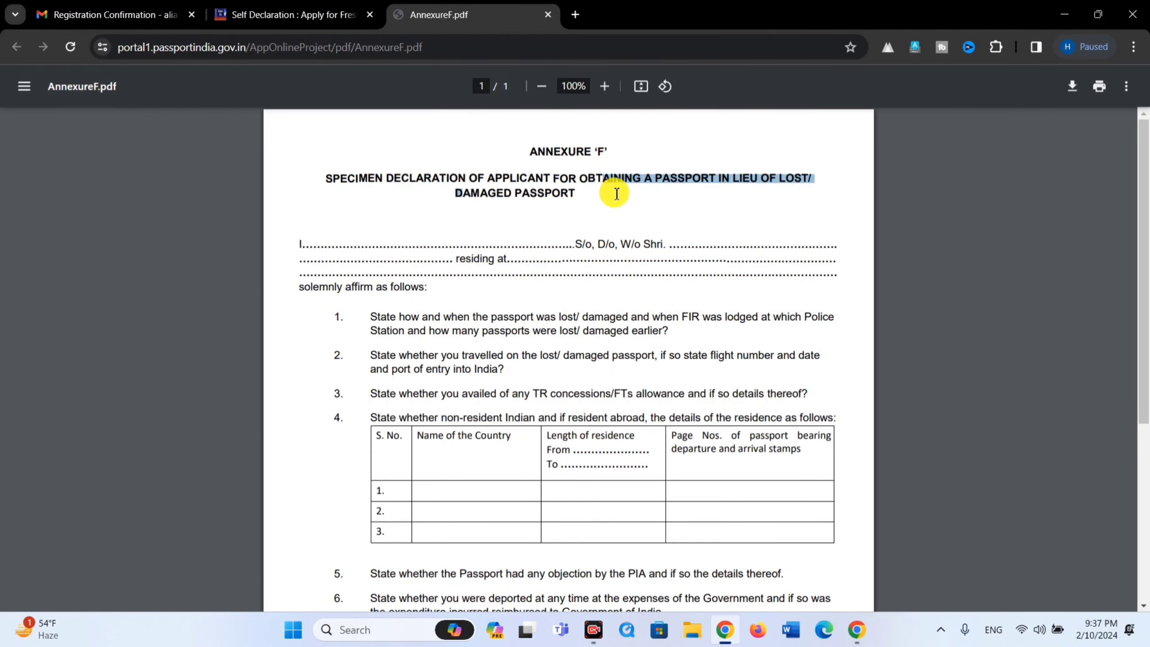
left_click_drag(460, 196, 569, 194)
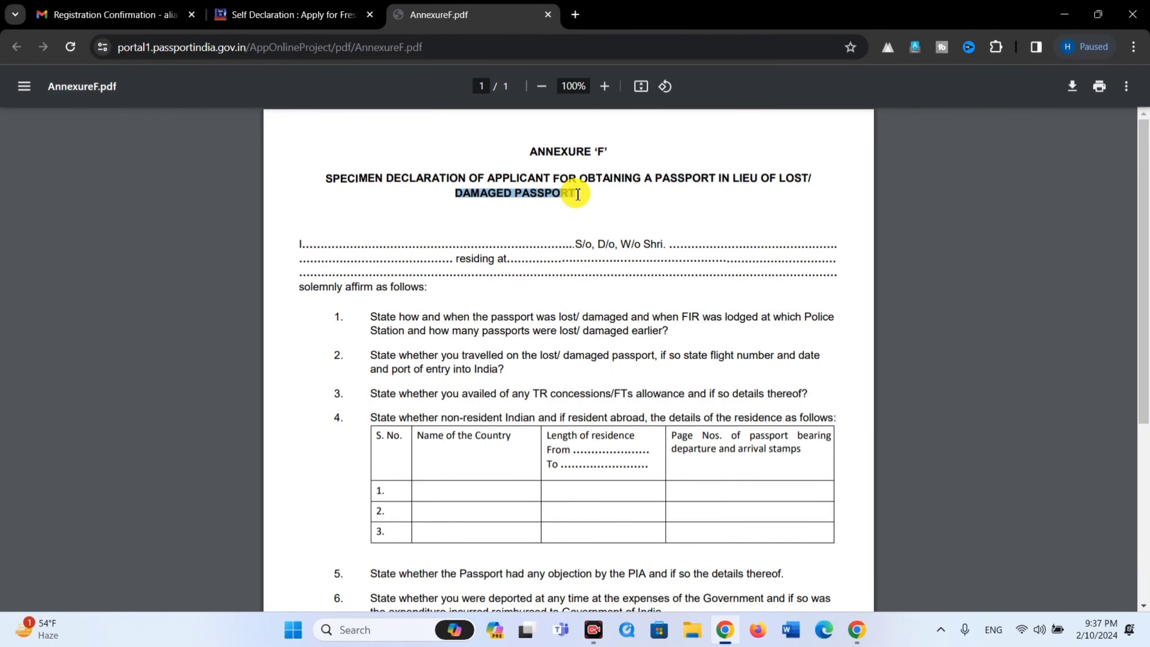
Return to the Self Declaration, enter SITAPUR as the place, save the details and submit the application form.
left_click(329, 13)
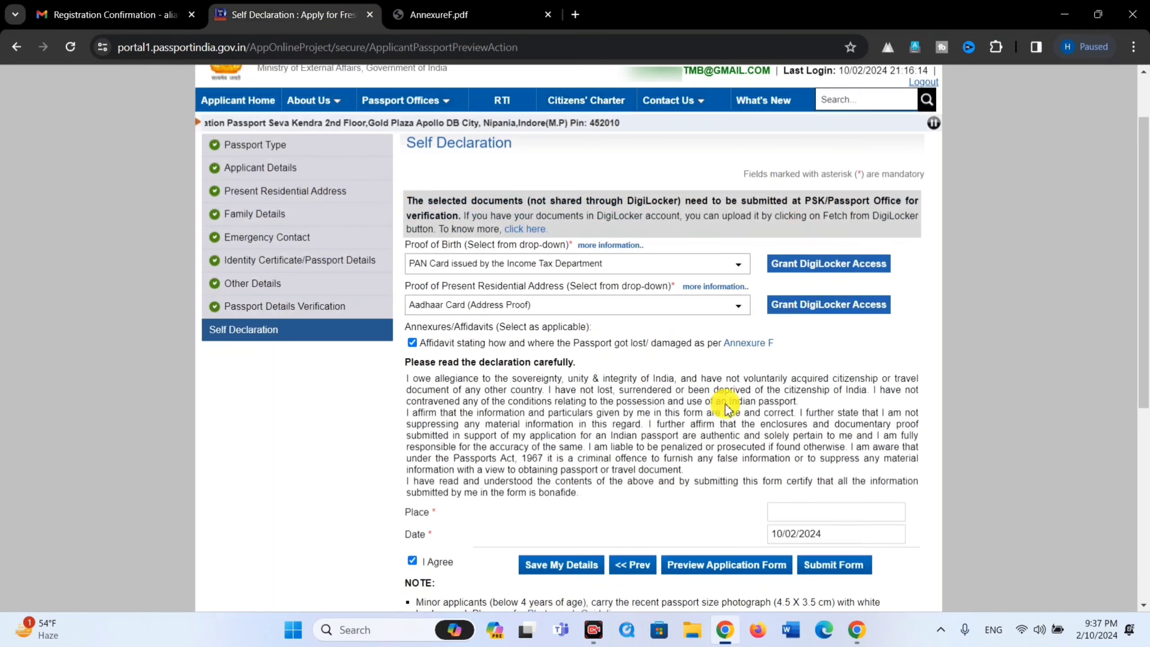
scroll(634, 462, "down", 2)
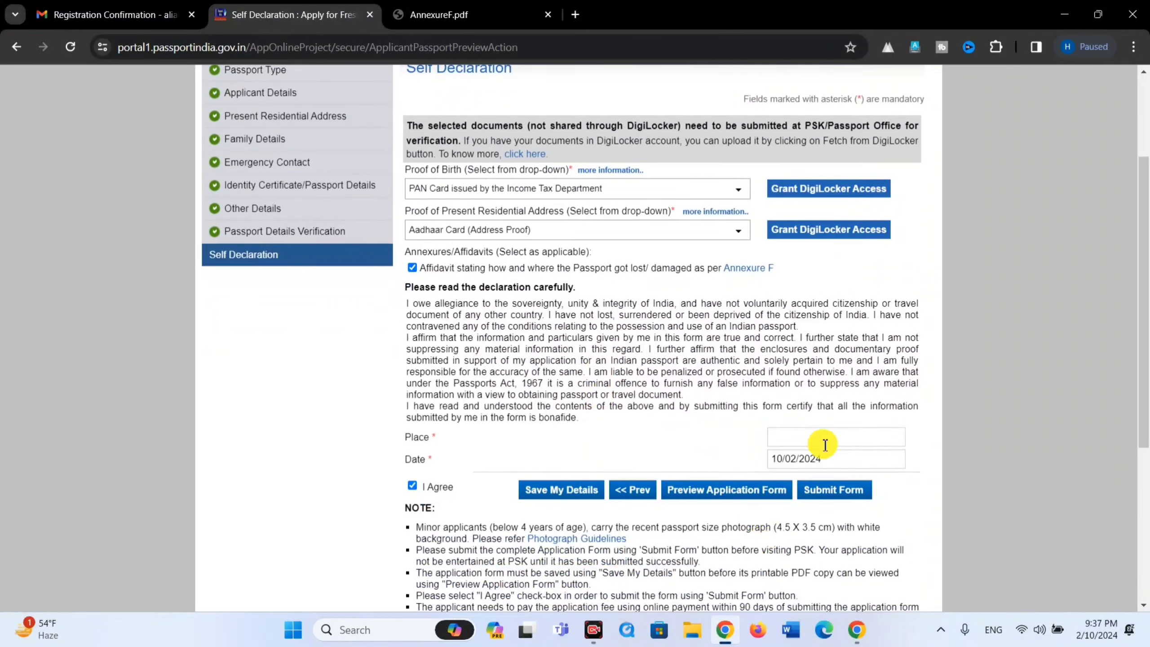
left_click(794, 435)
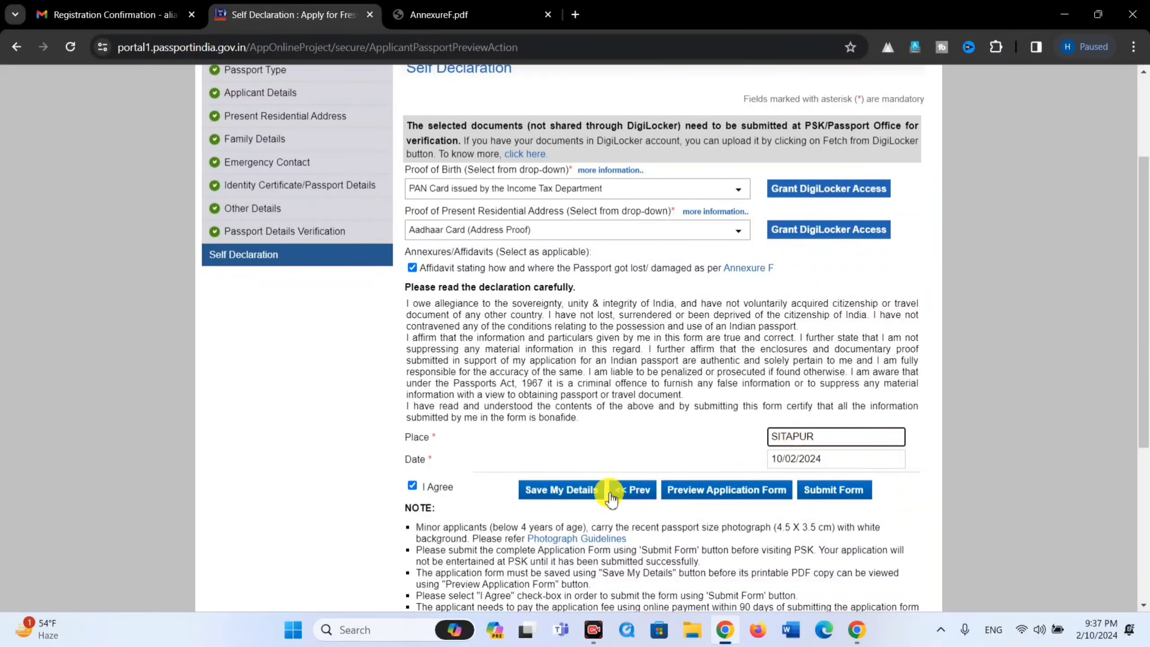
left_click(565, 492)
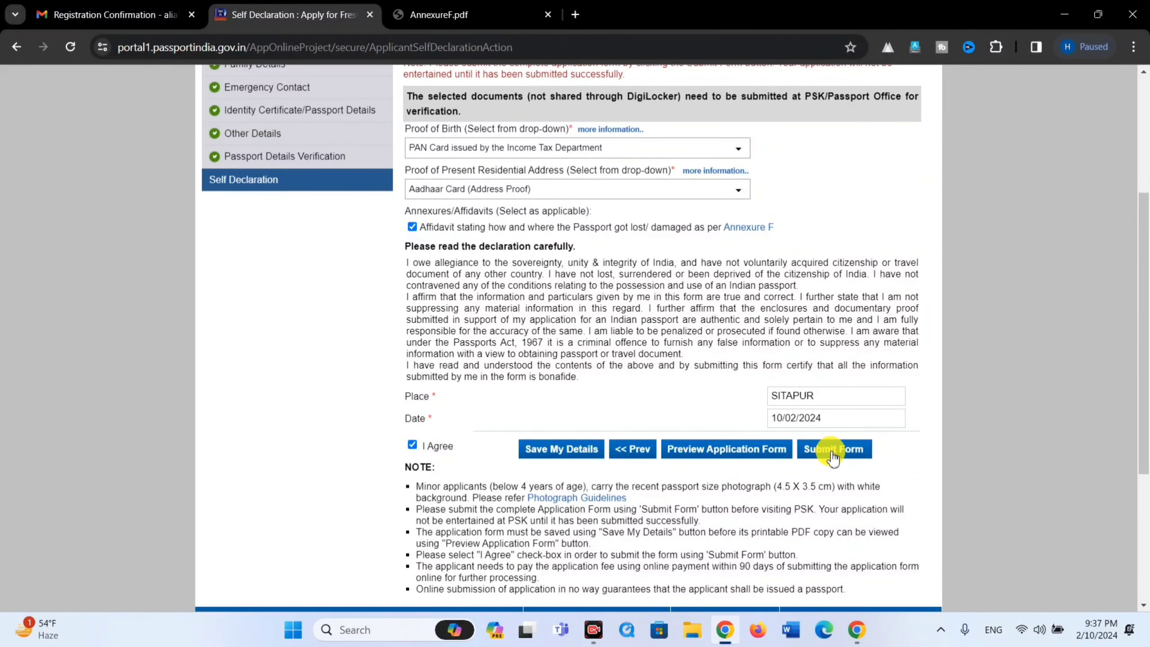
left_click(834, 449)
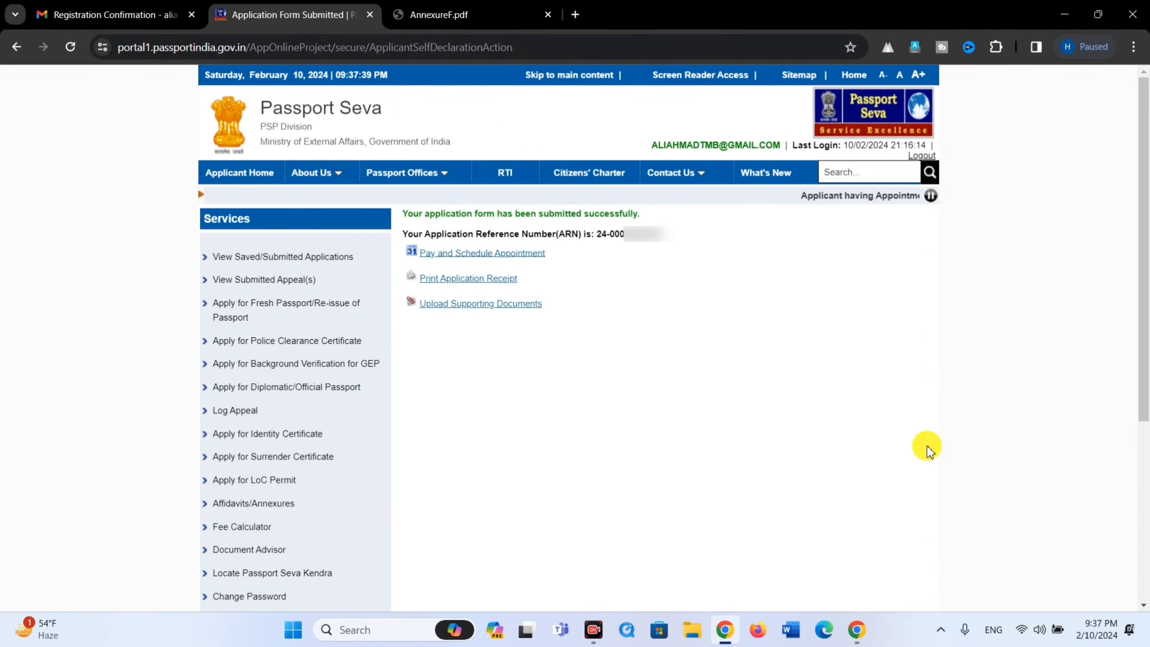
left_click_drag(425, 213, 594, 213)
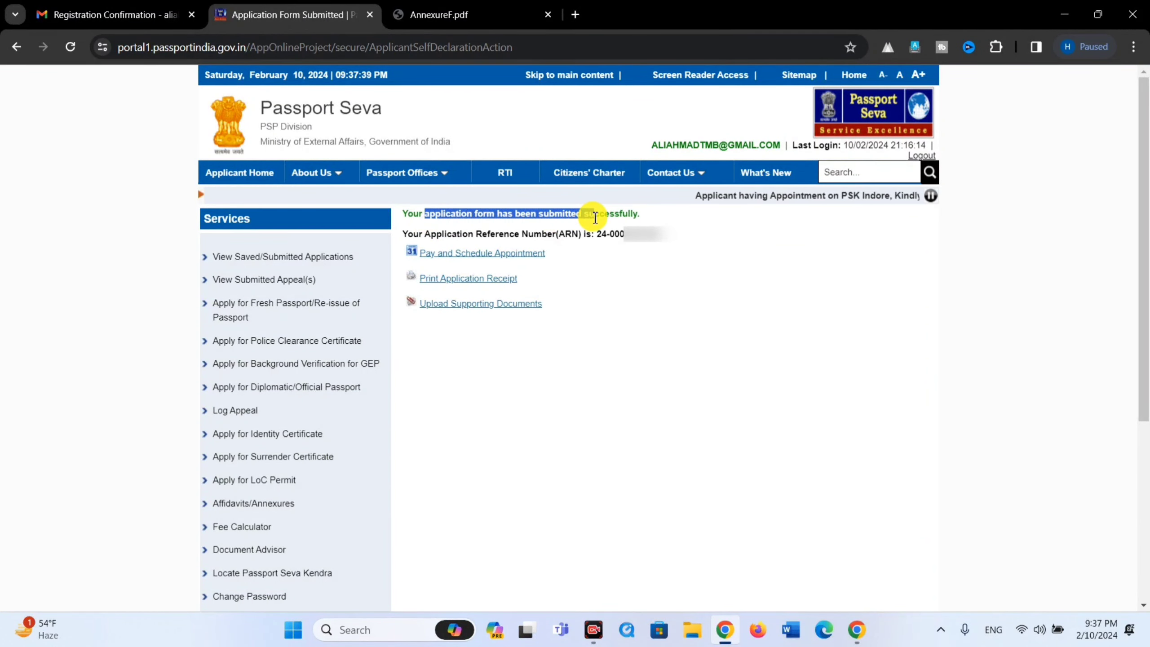
left_click(600, 283)
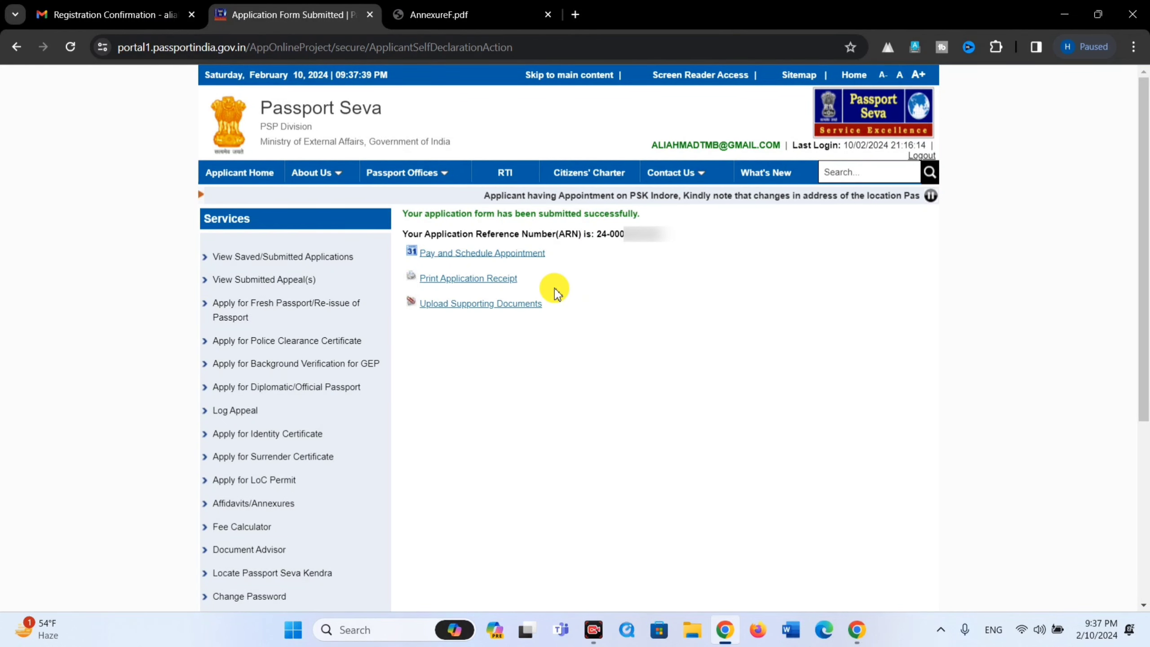
Start Pay and Schedule Appointment, choose State Bank MOPS online payment and continue to the appointment slots.
left_click(487, 253)
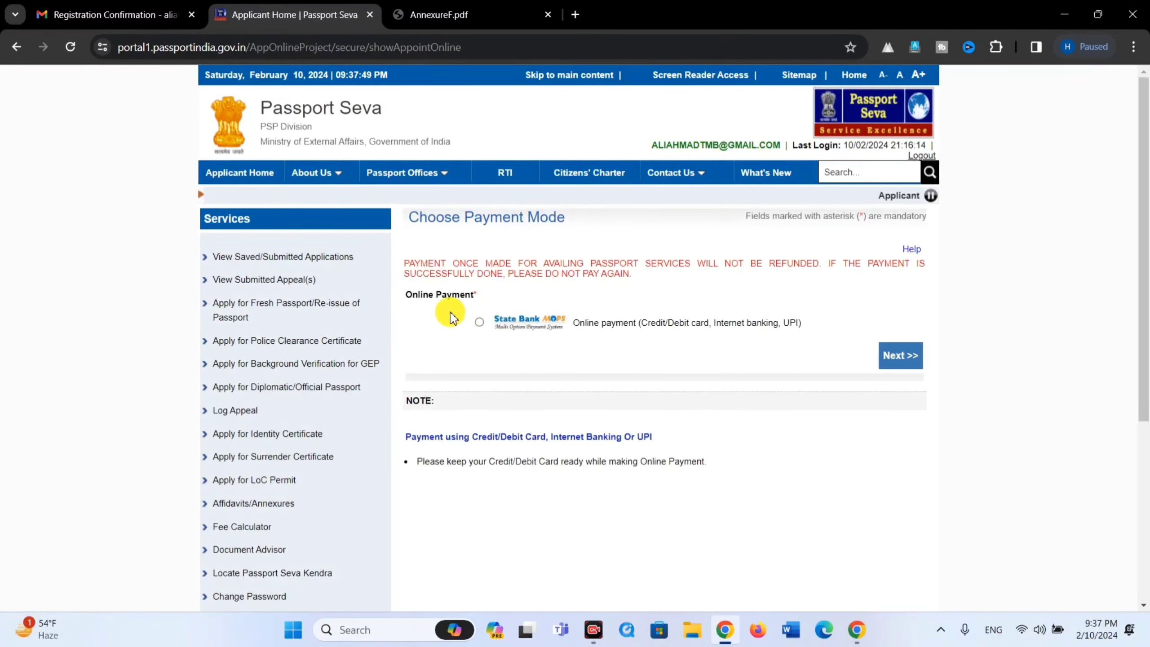
left_click(479, 322)
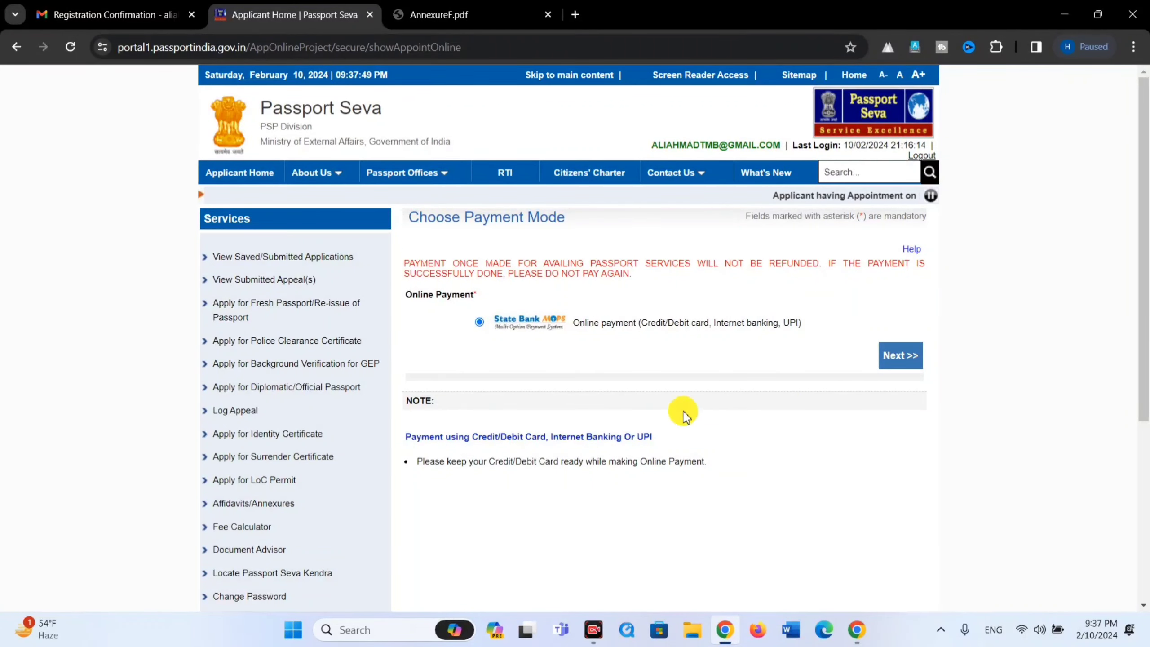
left_click(901, 358)
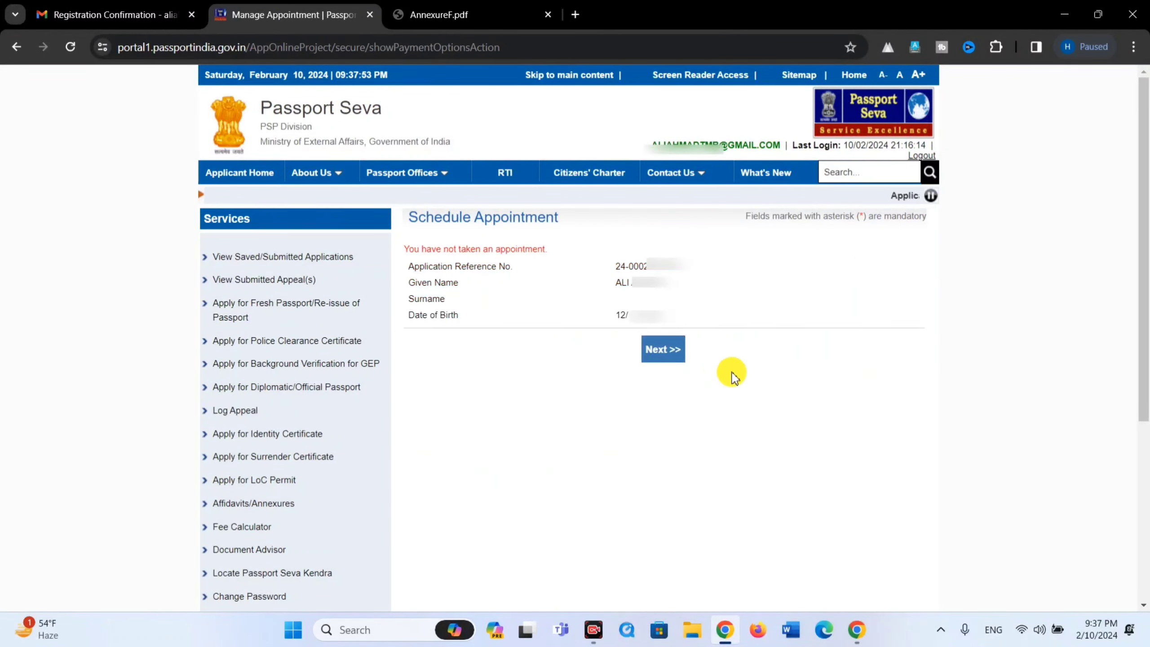
left_click(665, 349)
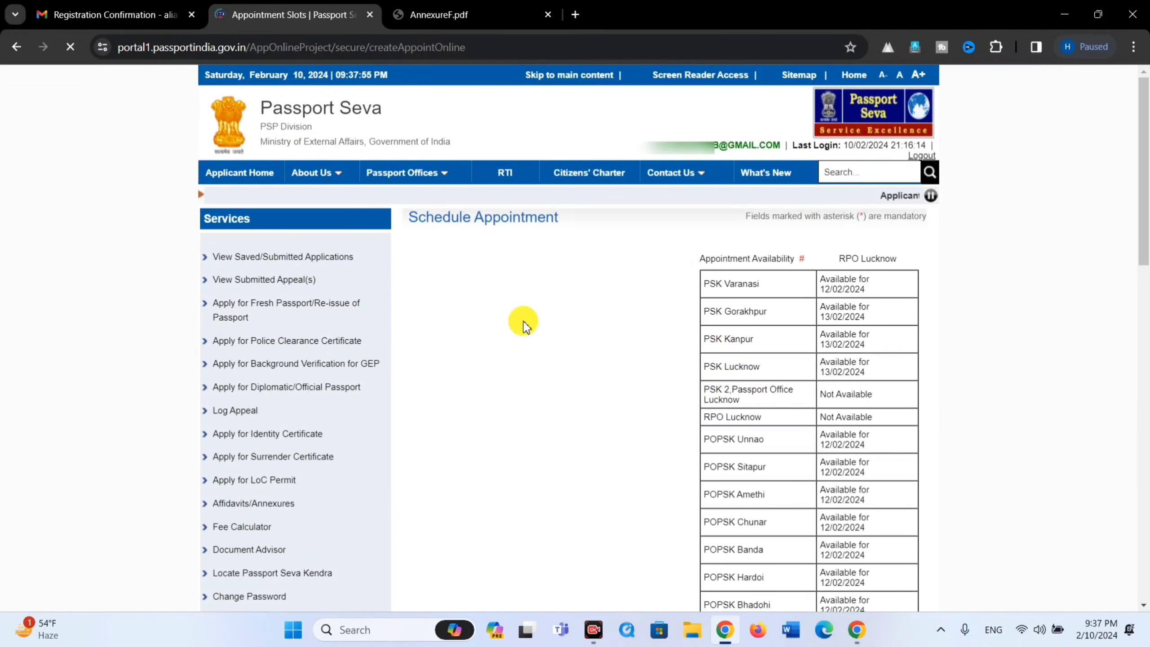
Set the appointment location to POPSK Sitapur, enter the displayed captcha characters and continue to the payment page.
scroll(521, 321, "down", 5)
scroll(621, 371, "down", 2)
left_click(597, 301)
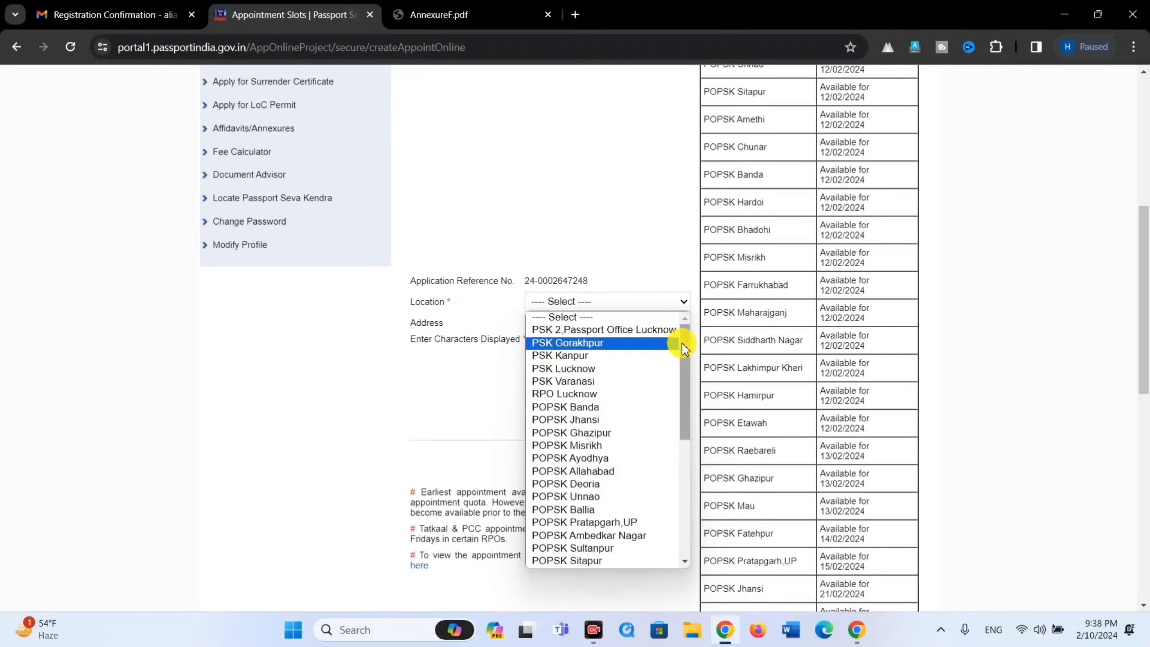
mouse_move(684, 343)
left_mouse_down()
mouse_move(690, 506)
mouse_move(688, 326)
left_mouse_up()
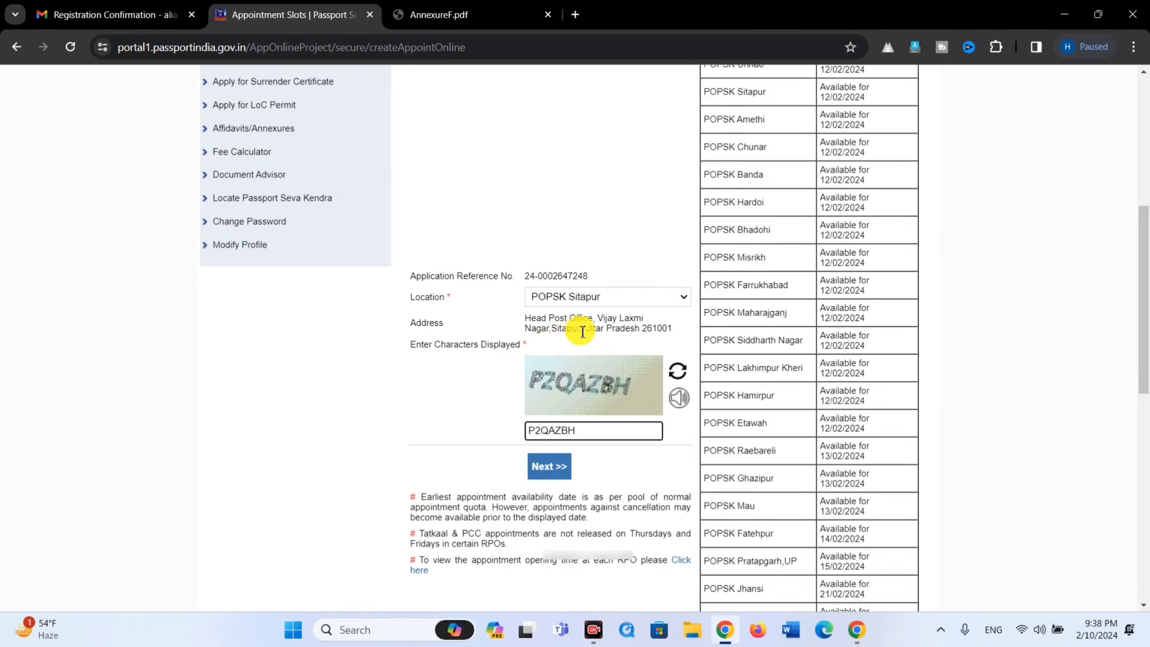
left_click(607, 301)
left_click(607, 299)
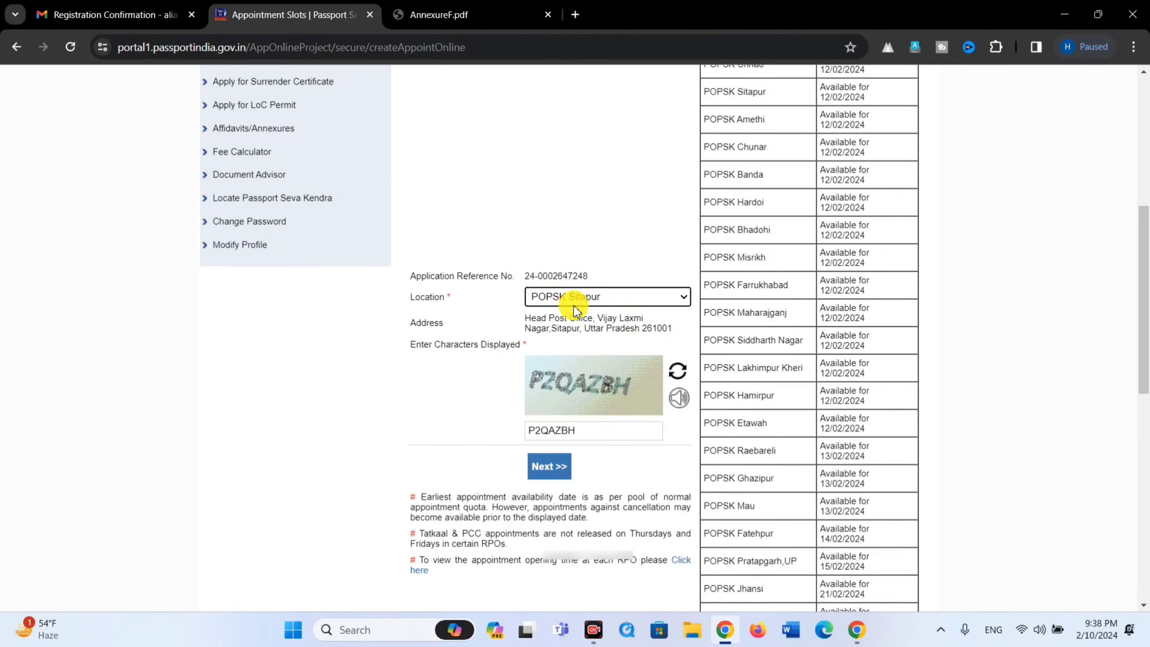
left_click(549, 474)
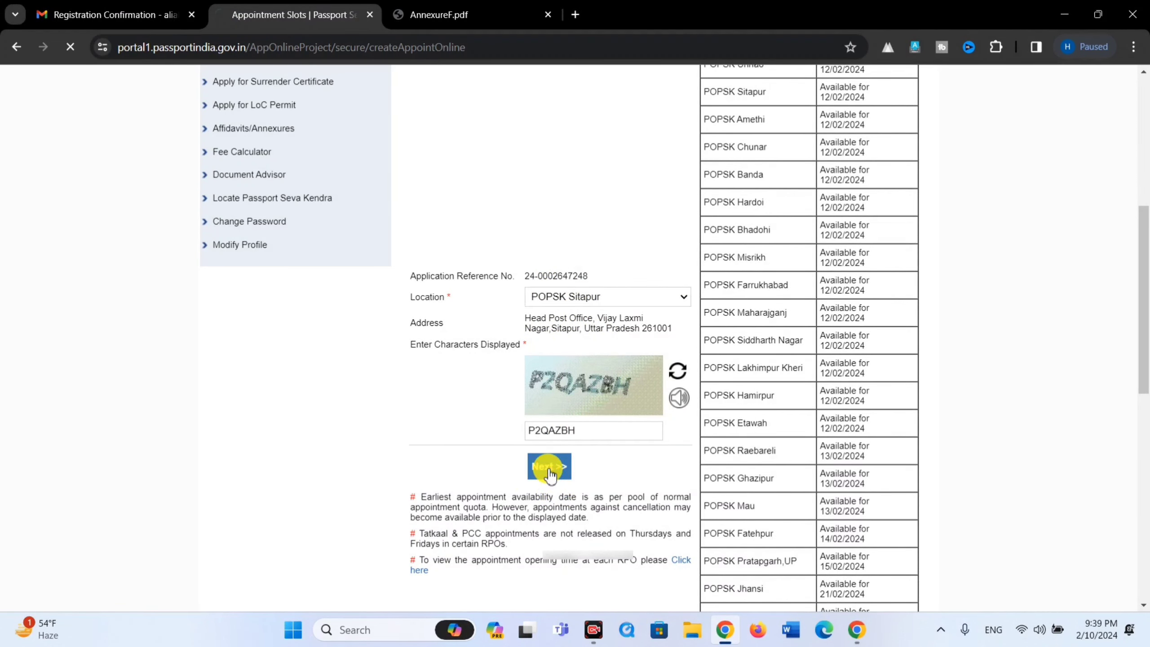
Select 12/02/2024 as the appointment date and proceed to pay and book the appointment.
left_click(637, 362)
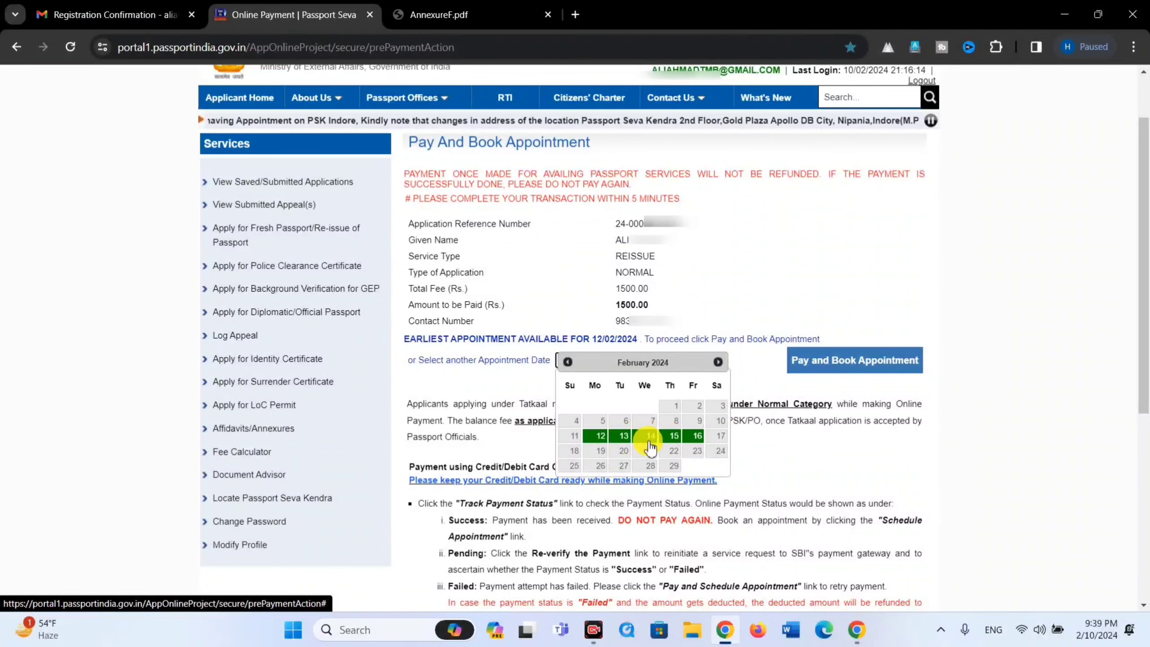
left_click(601, 435)
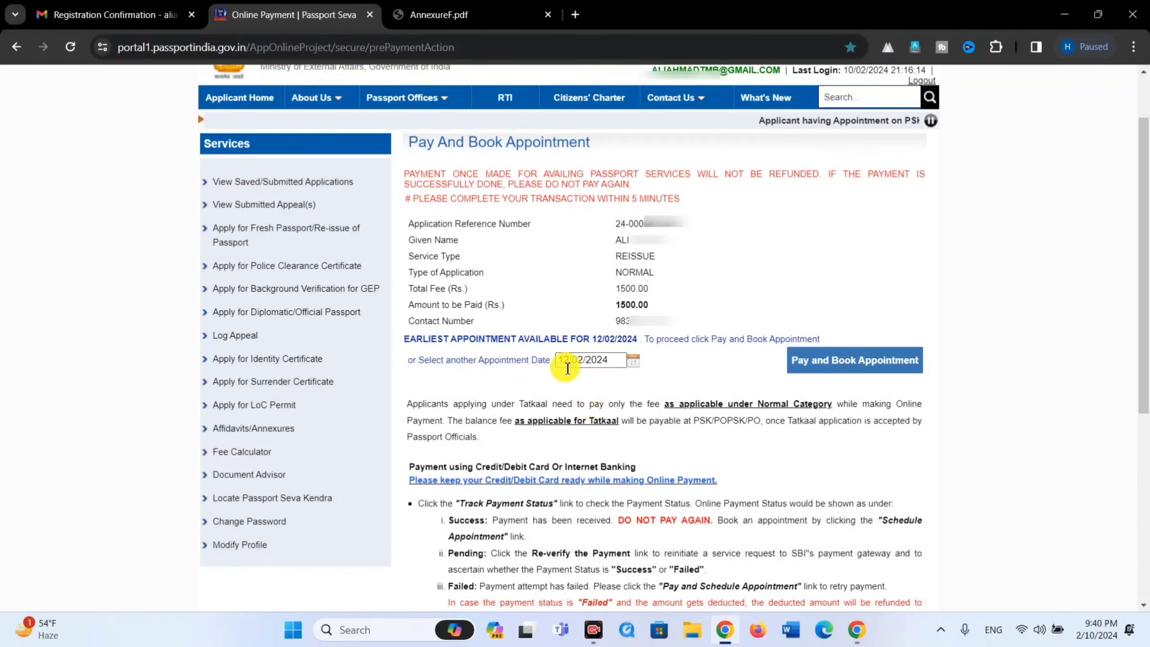
left_click(635, 361)
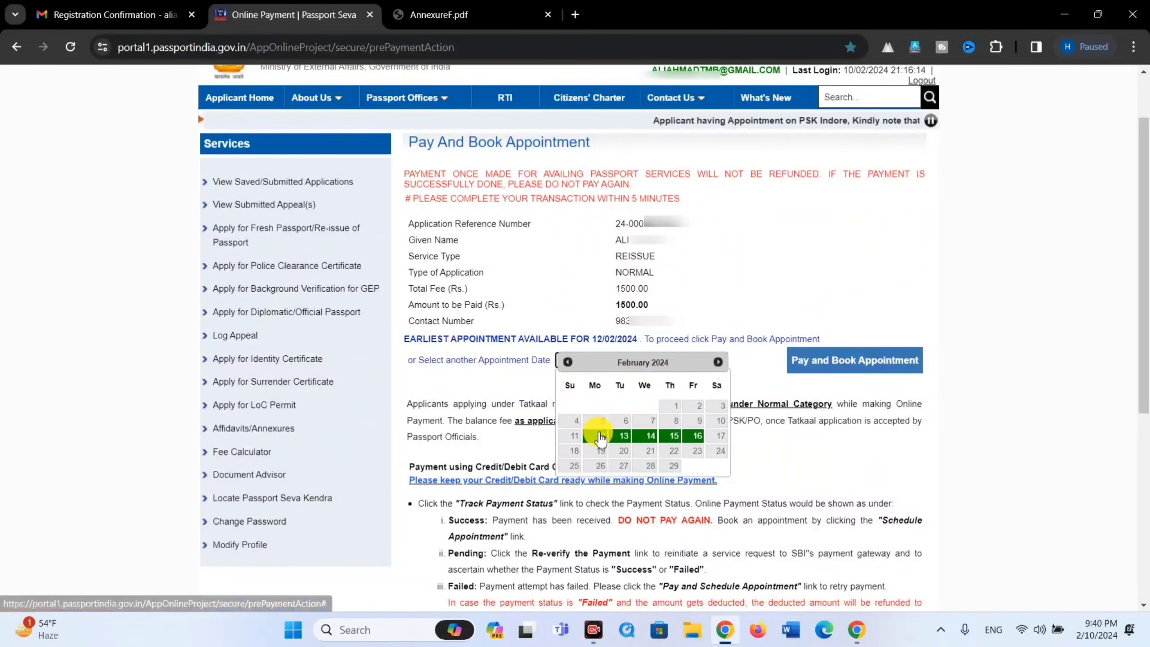
left_click(598, 436)
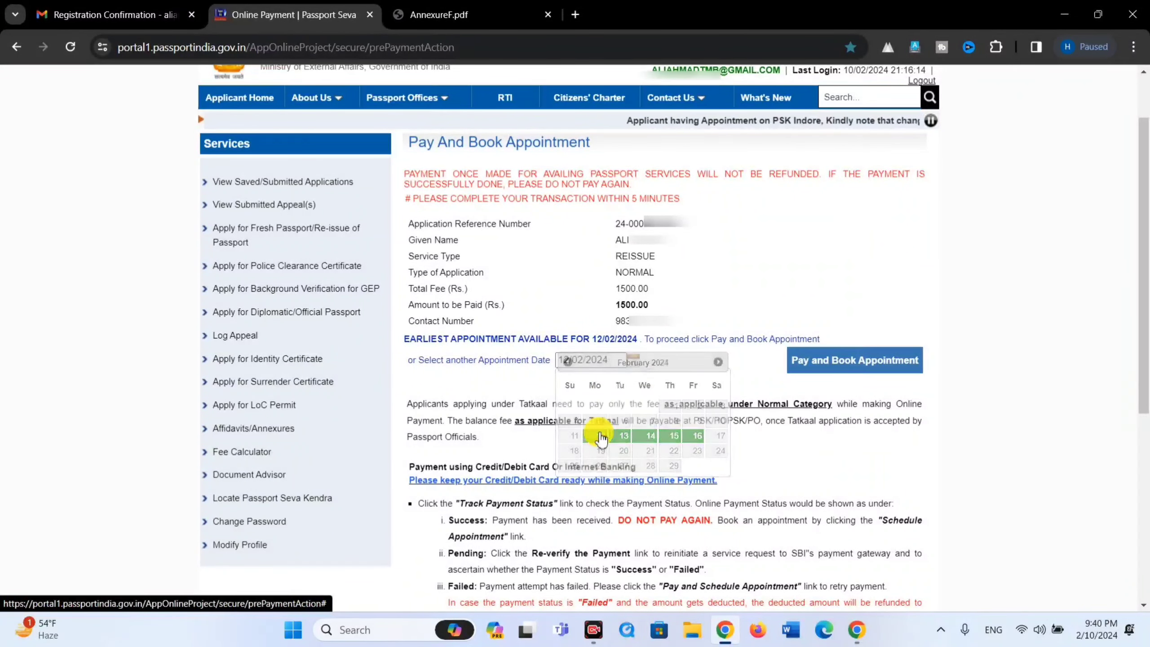
left_click(856, 368)
Choose UPI as the payment mode, complete the passport fee payment and dismiss the transaction status message.
scroll(424, 342, "down", 3)
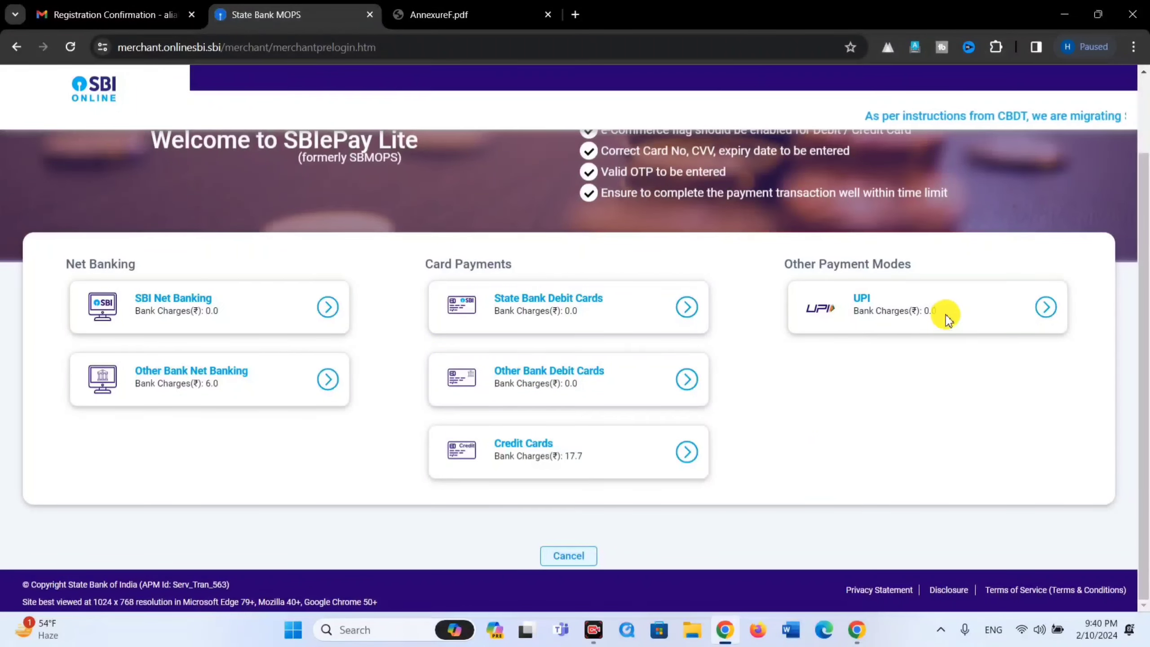
left_click(1044, 310)
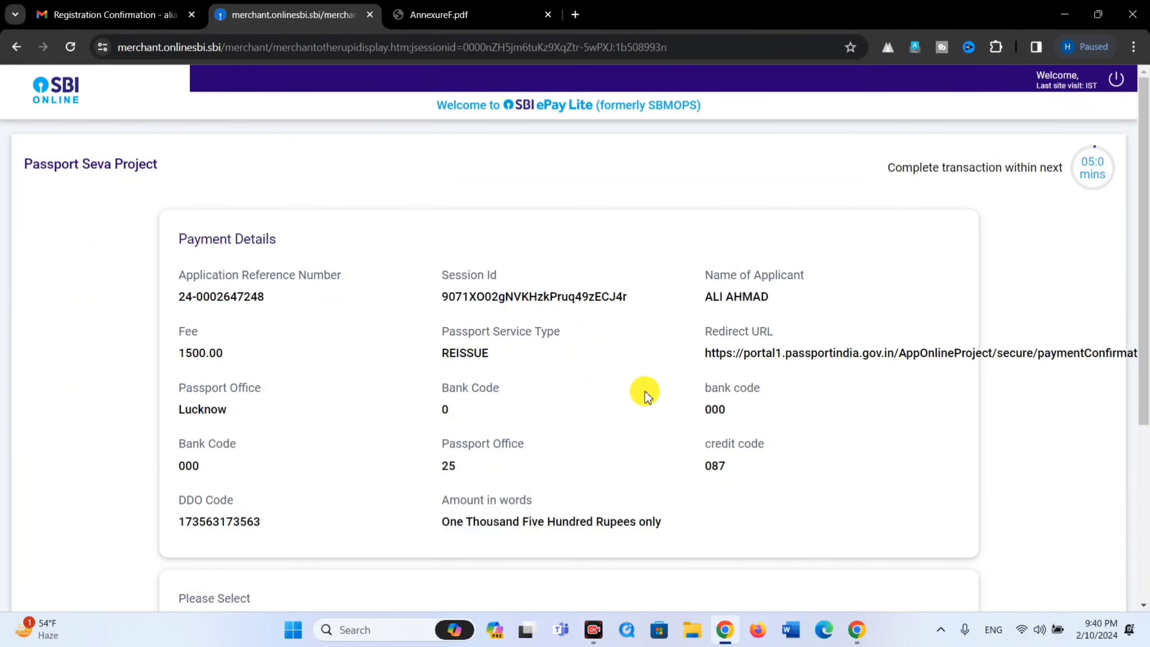
scroll(637, 385, "down", 5)
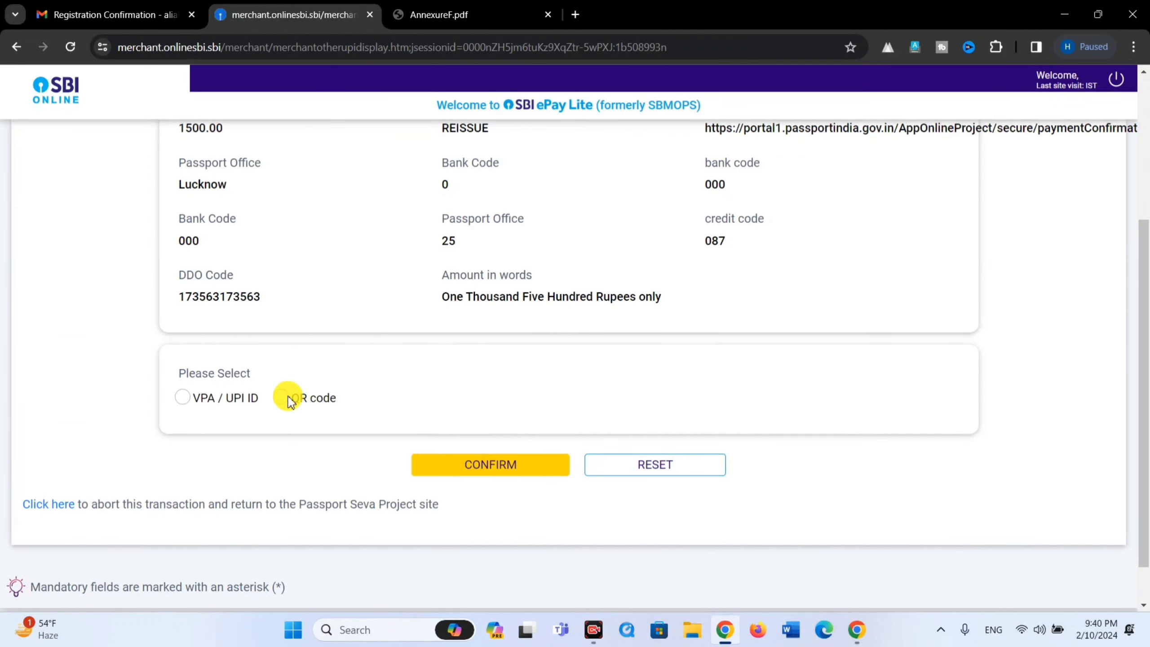
scroll(369, 374, "down", 3)
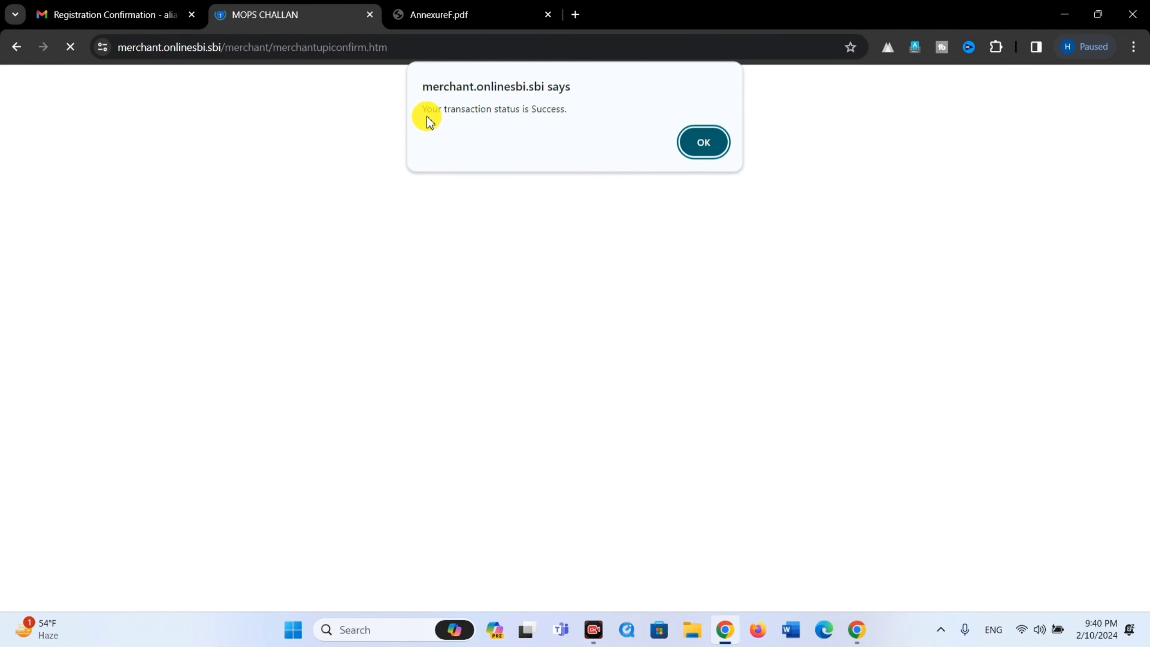
left_click_drag(430, 111, 556, 111)
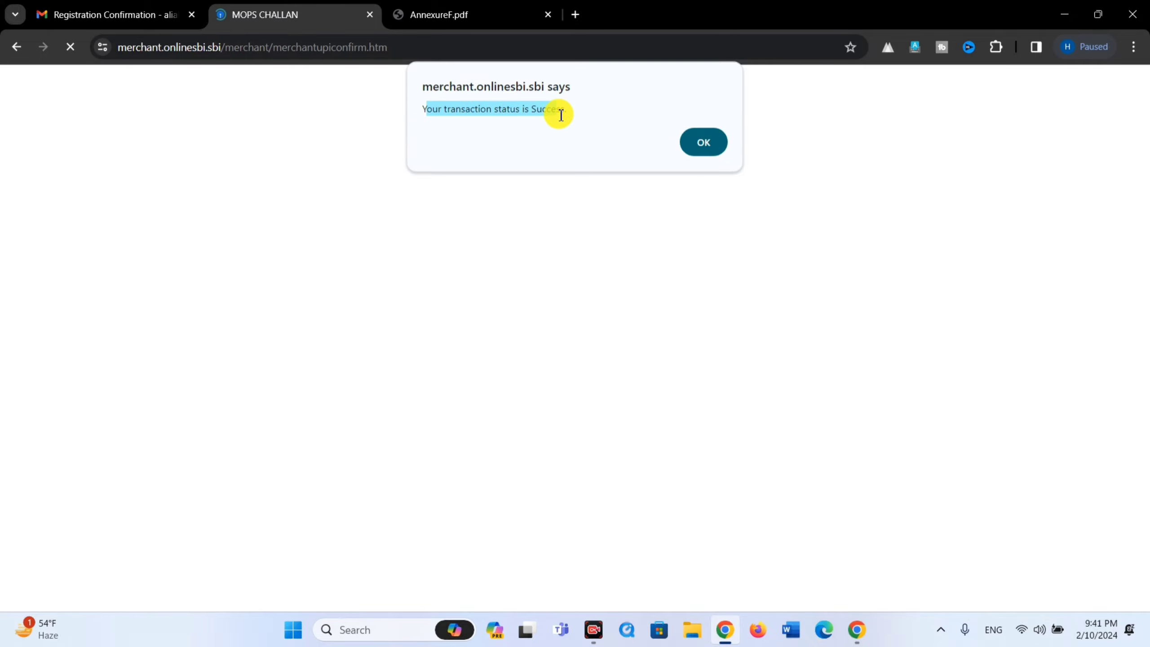
left_click(709, 144)
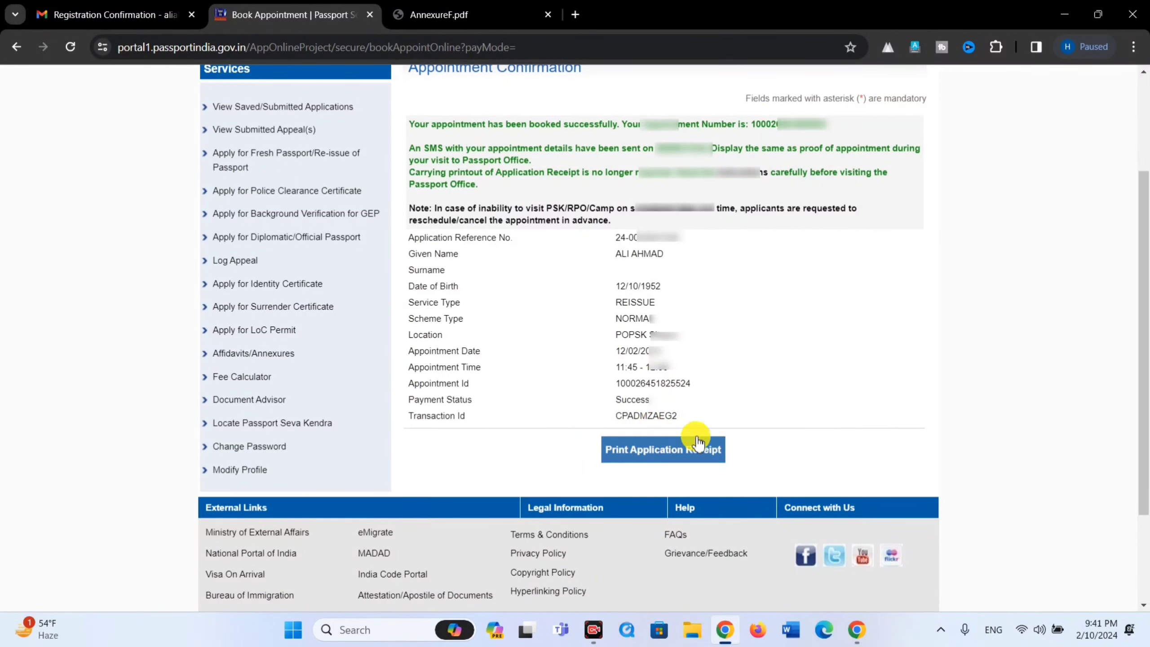
Open the printable application receipt for the booked appointment, continue past the printout notice and go through to its end.
left_click(656, 456)
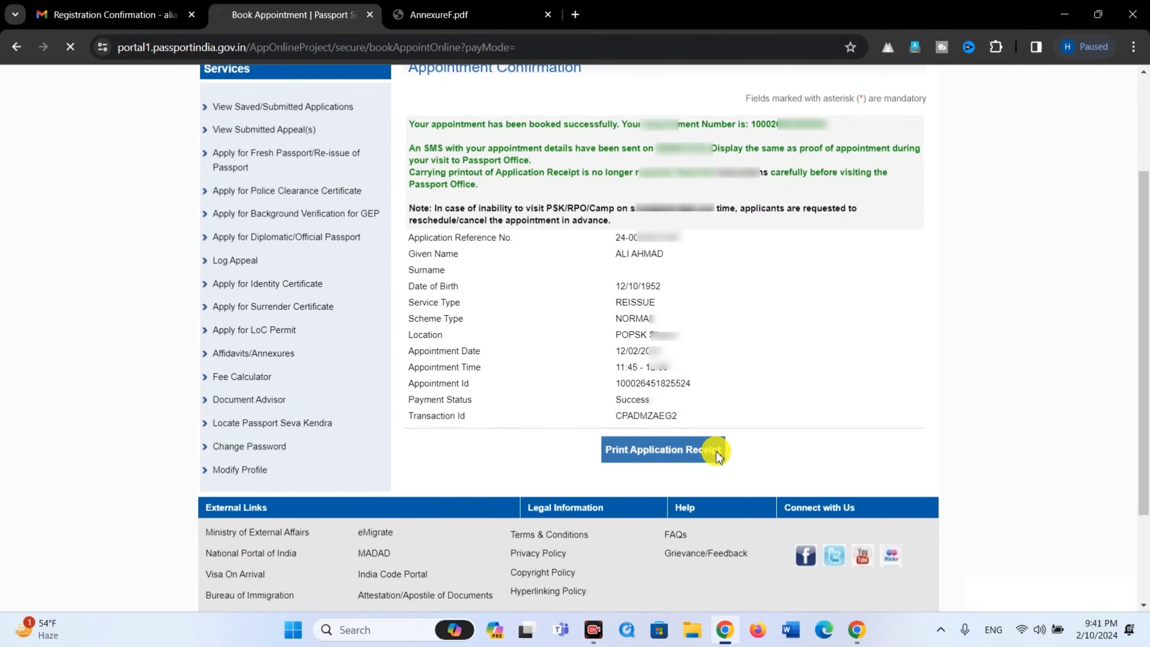
left_click(720, 576)
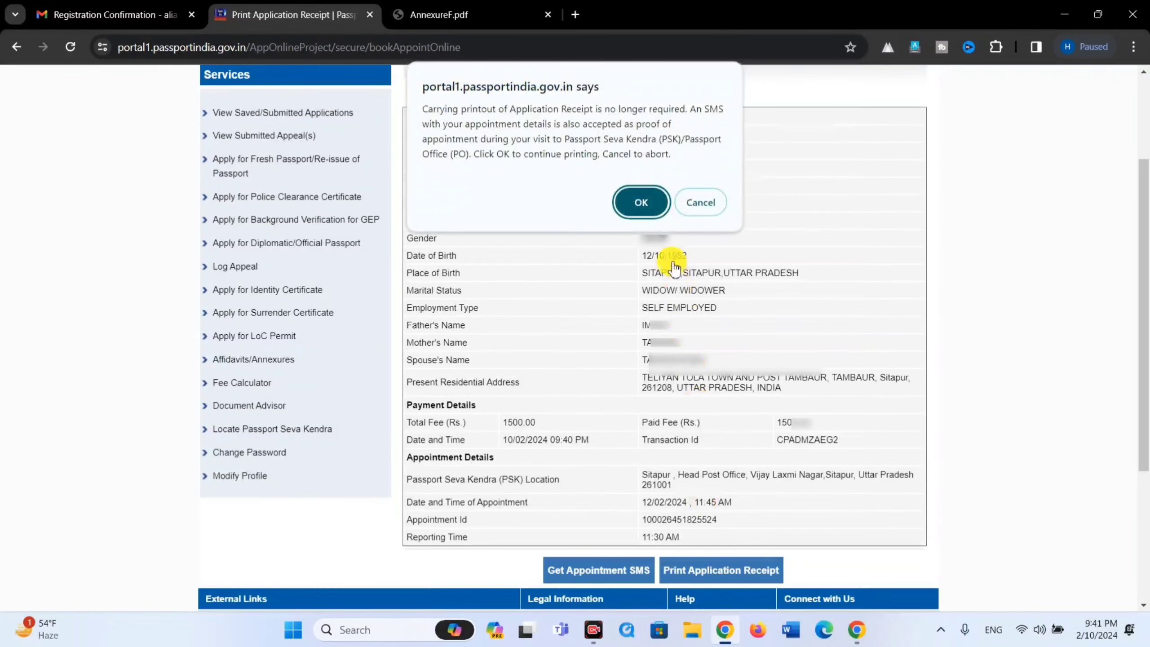
left_click(642, 202)
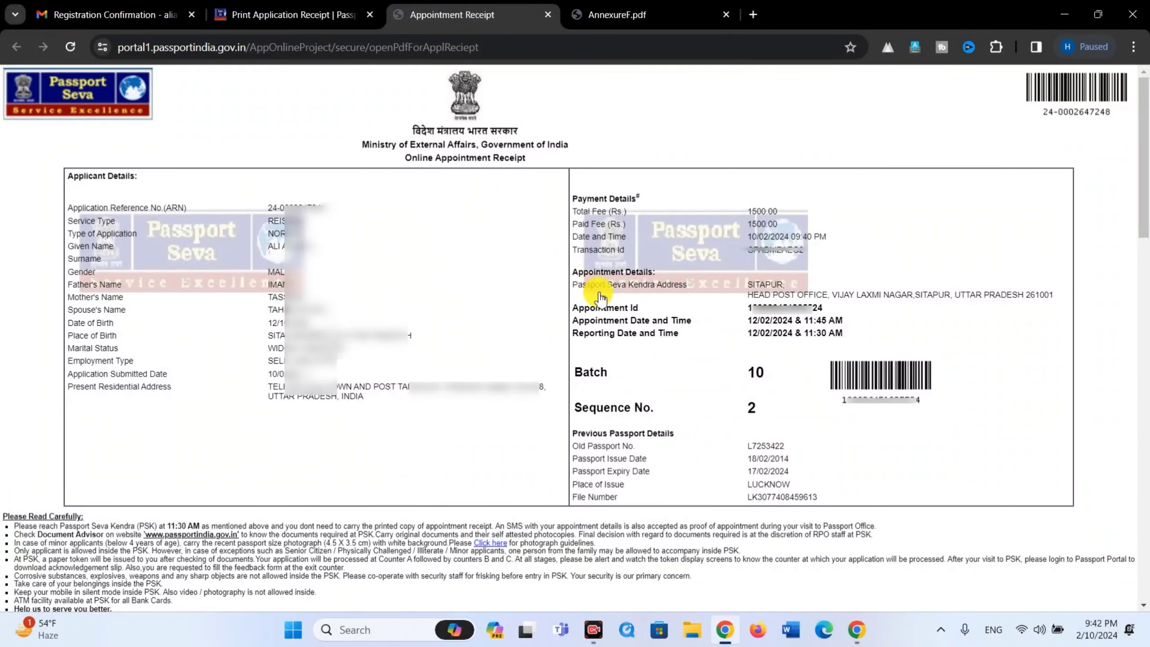
scroll(594, 299, "down", 1)
scroll(601, 298, "down", 15)
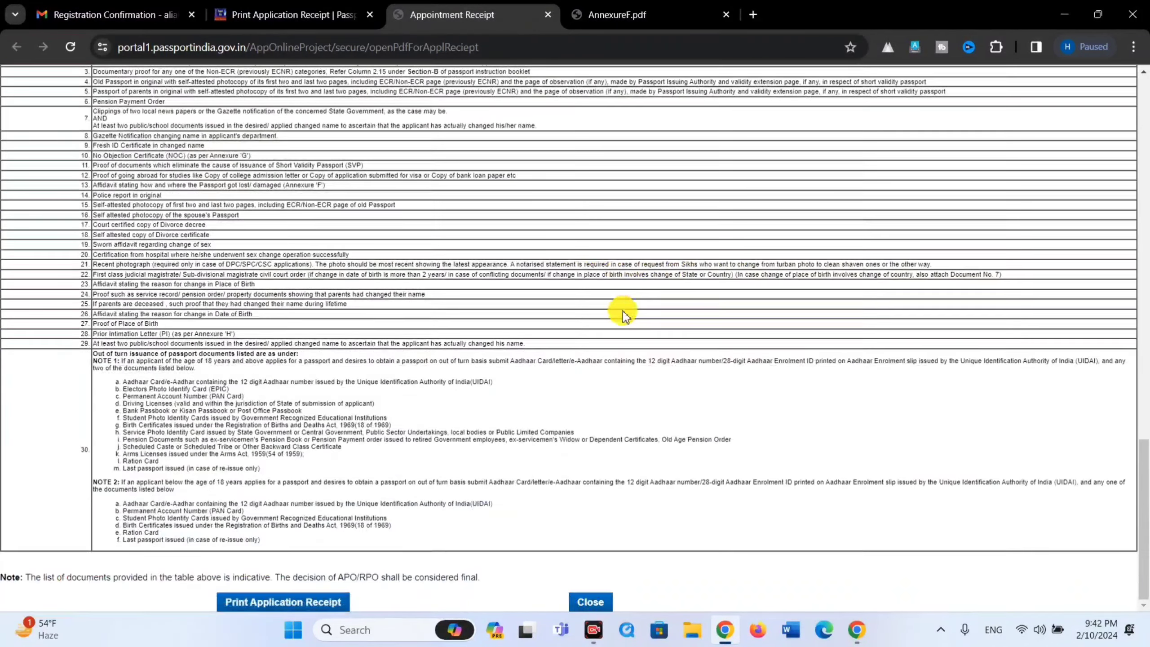
Start printing the application receipt and limit the output to a custom page range of page 1.
left_click(322, 603)
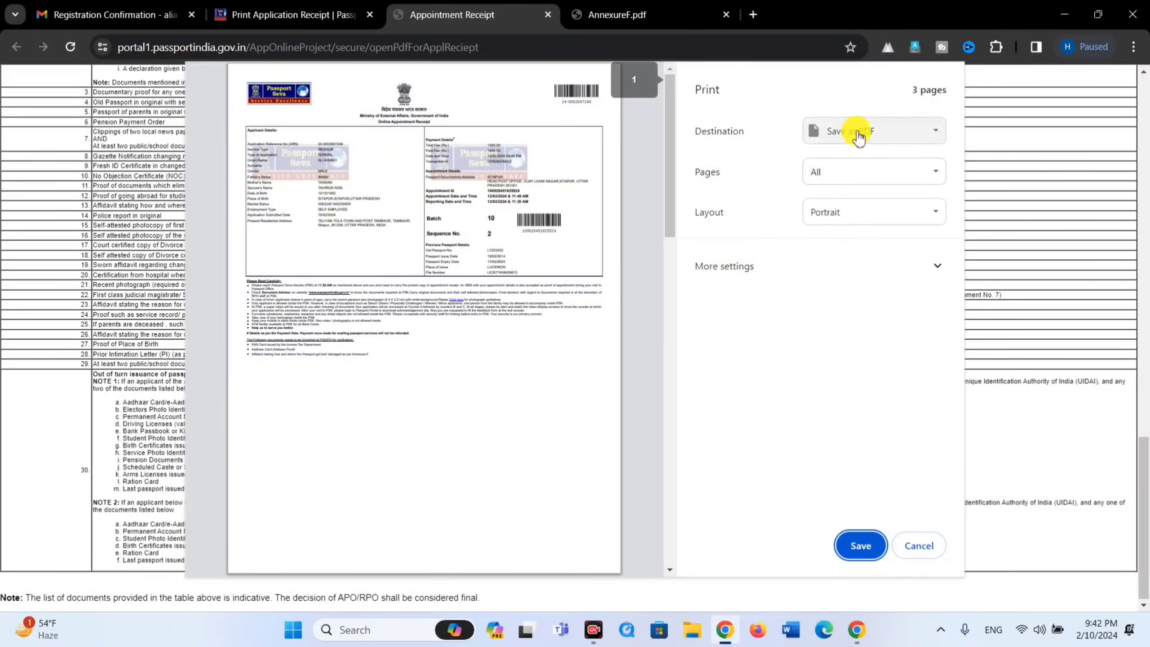
left_click(863, 175)
left_click(848, 230)
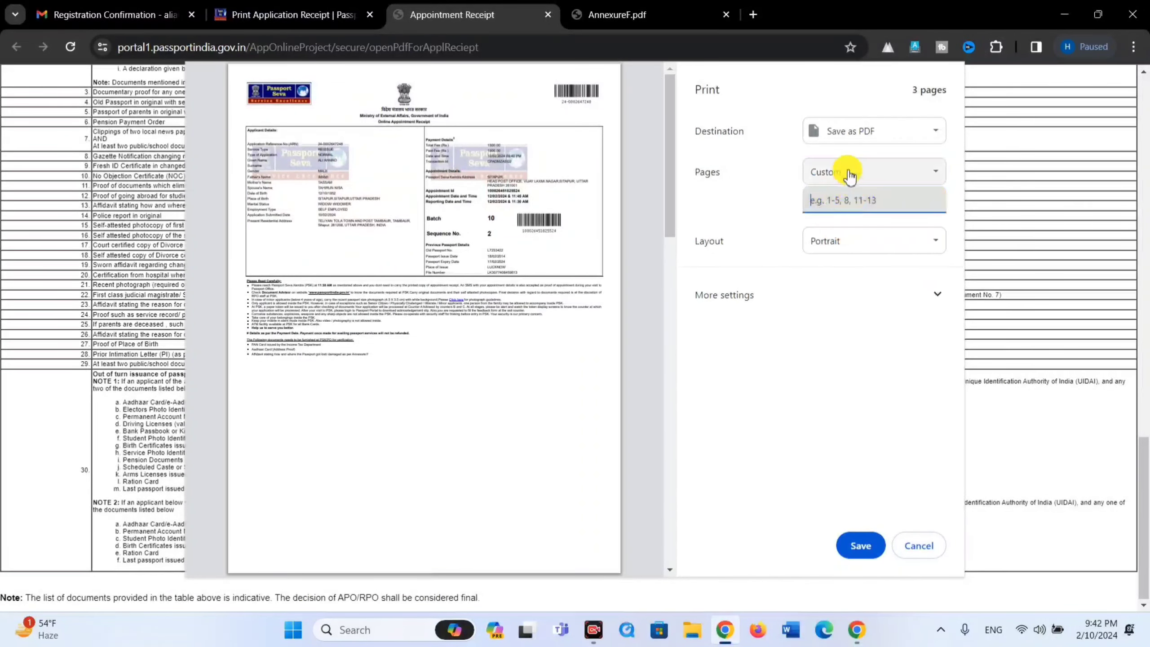
left_click(850, 175)
left_click(836, 177)
left_click(836, 199)
left_click_drag(836, 200, 804, 204)
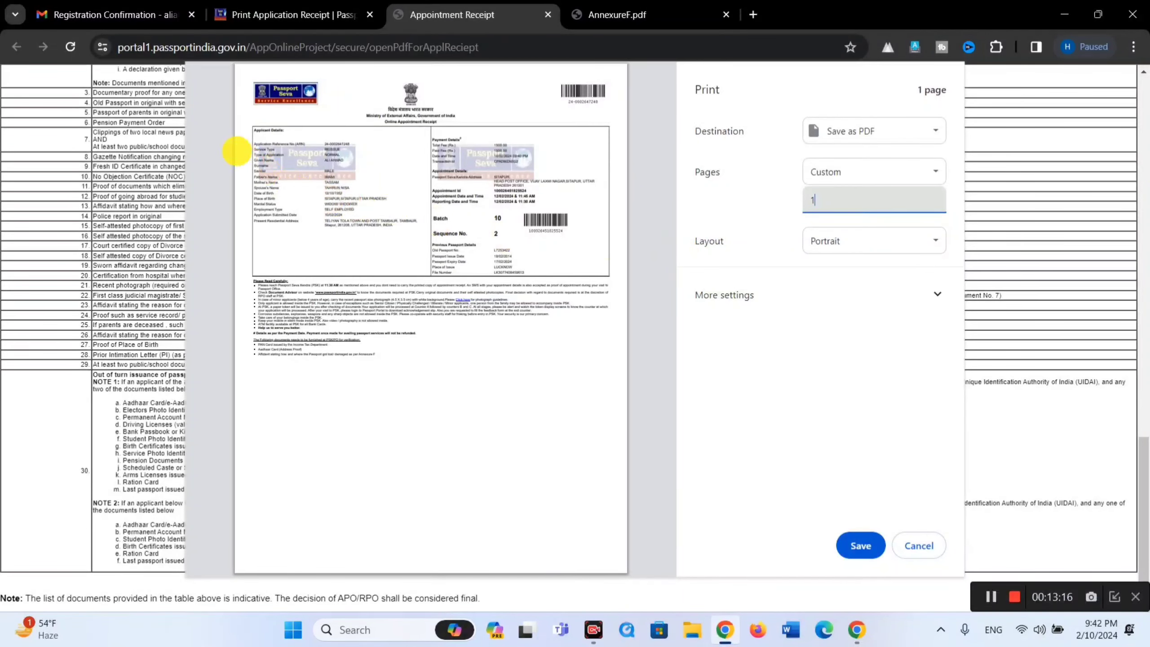
left_click_drag(223, 111, 565, 344)
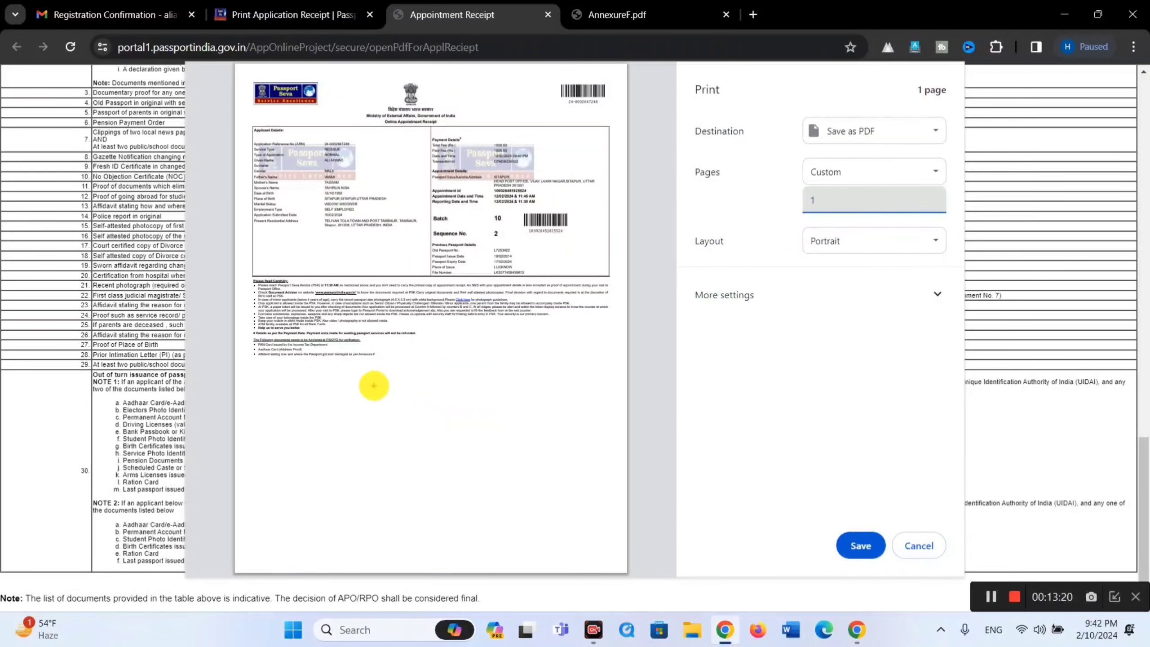
left_click_drag(373, 385, 562, 488)
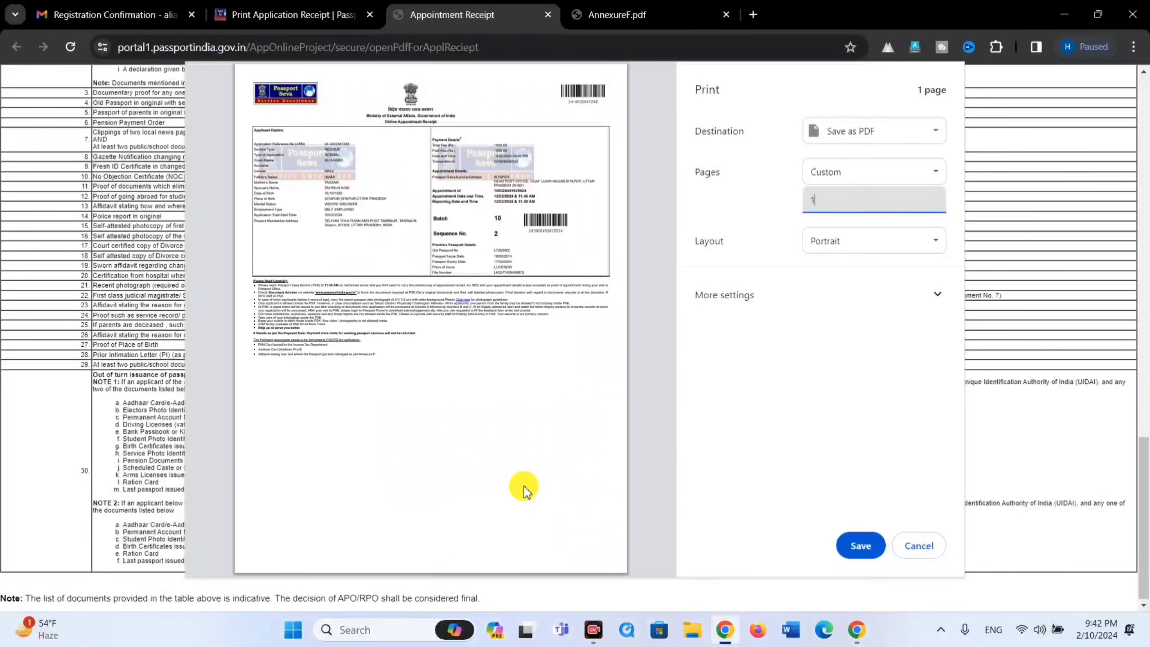
mouse_move(380, 392)
left_mouse_down()
mouse_move(594, 506)
mouse_move(409, 427)
mouse_move(615, 529)
left_mouse_up()
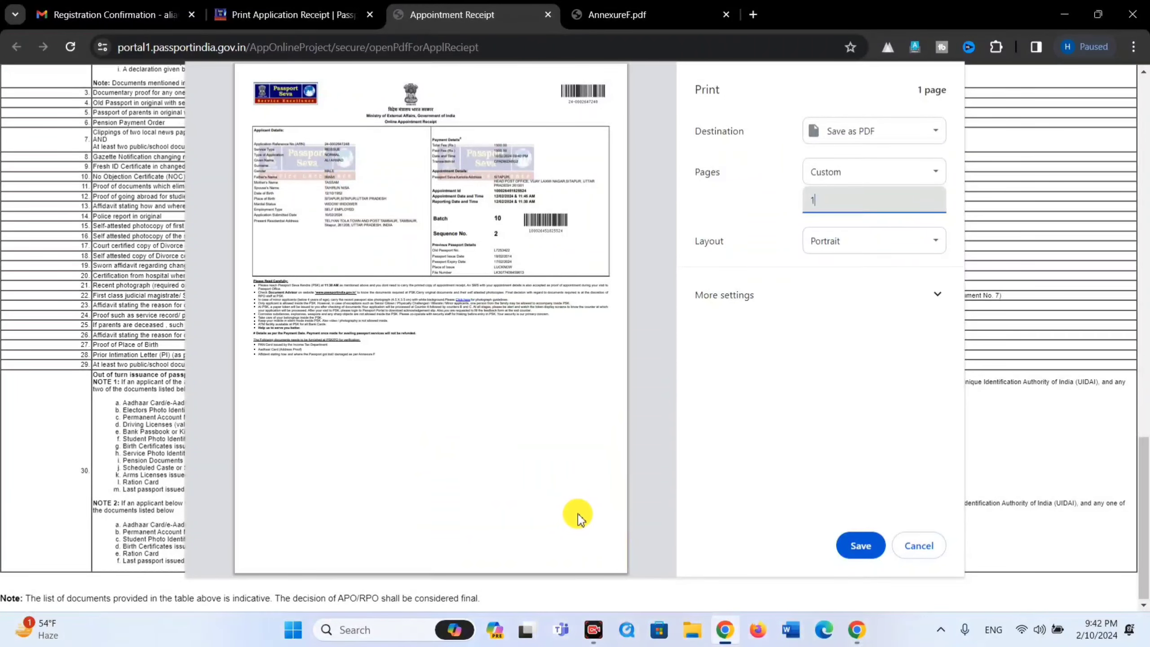